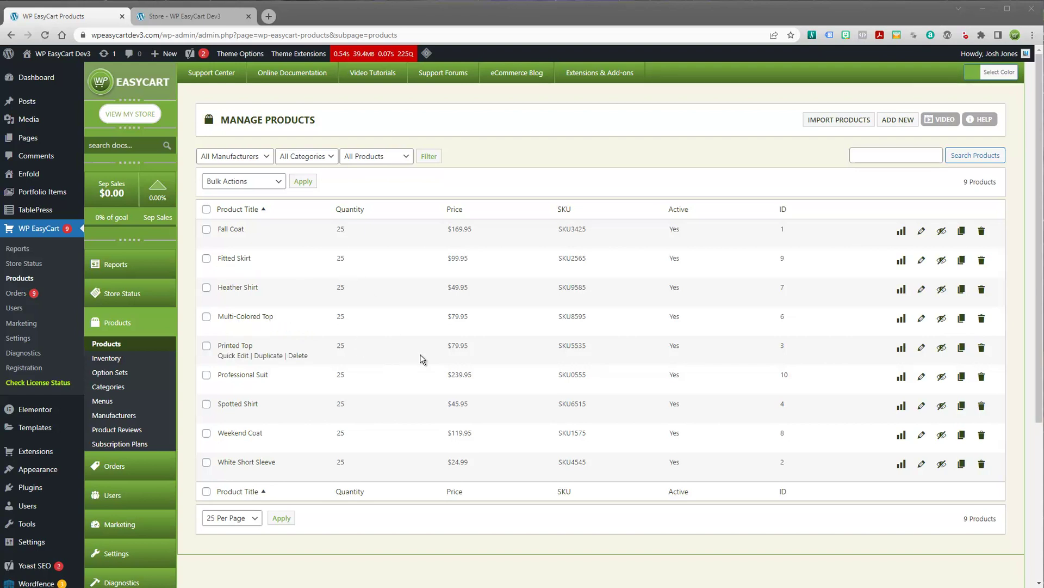
# Switch to the 'Store - WP EasyCart Dev3' tab to view the storefront product grid
pyautogui.click(194, 16)
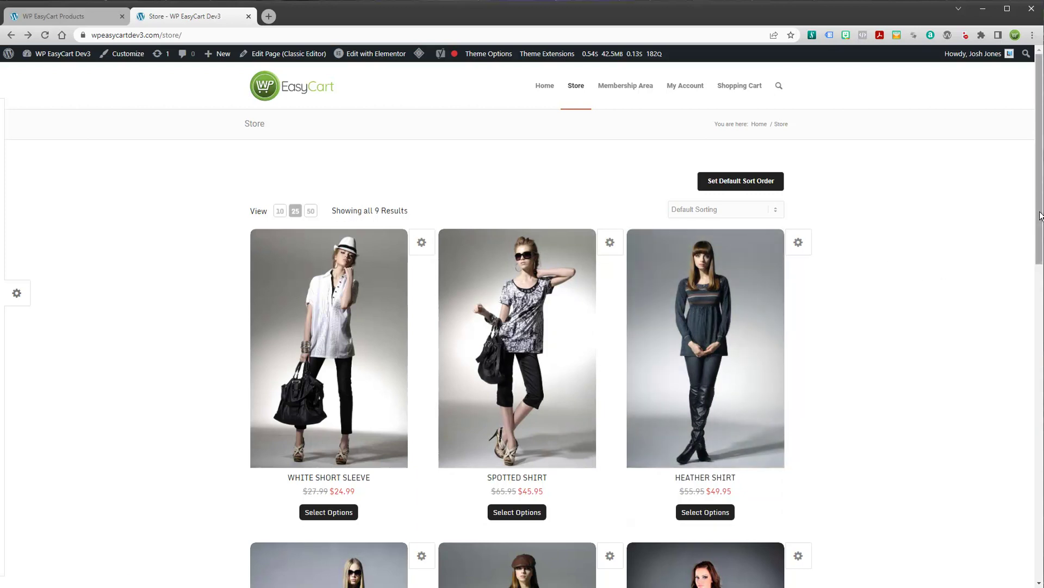
# Scroll the Store grid down to its last row and open the Fall Coat product
pyautogui.moveTo(1040, 215)
pyautogui.mouseDown()
pyautogui.moveTo(1038, 341)
pyautogui.moveTo(1039, 216)
pyautogui.mouseUp()
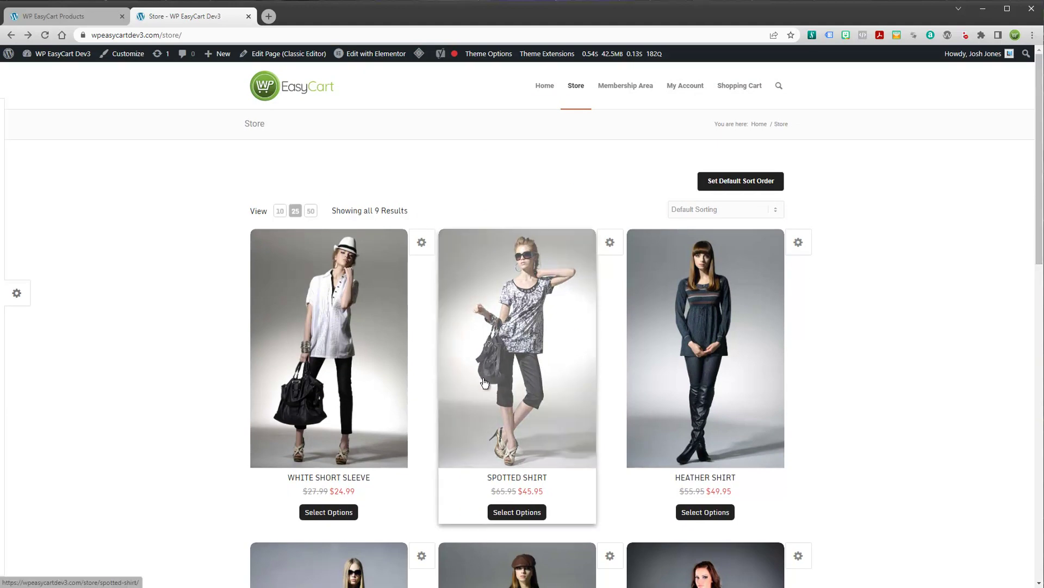
pyautogui.scroll(-2, 845, 322)
pyautogui.scroll(-1, 838, 319)
pyautogui.scroll(-3, 832, 319)
pyautogui.scroll(-2, 836, 329)
pyautogui.scroll(-1, 853, 347)
pyautogui.scroll(-2, 852, 349)
pyautogui.scroll(2, 730, 276)
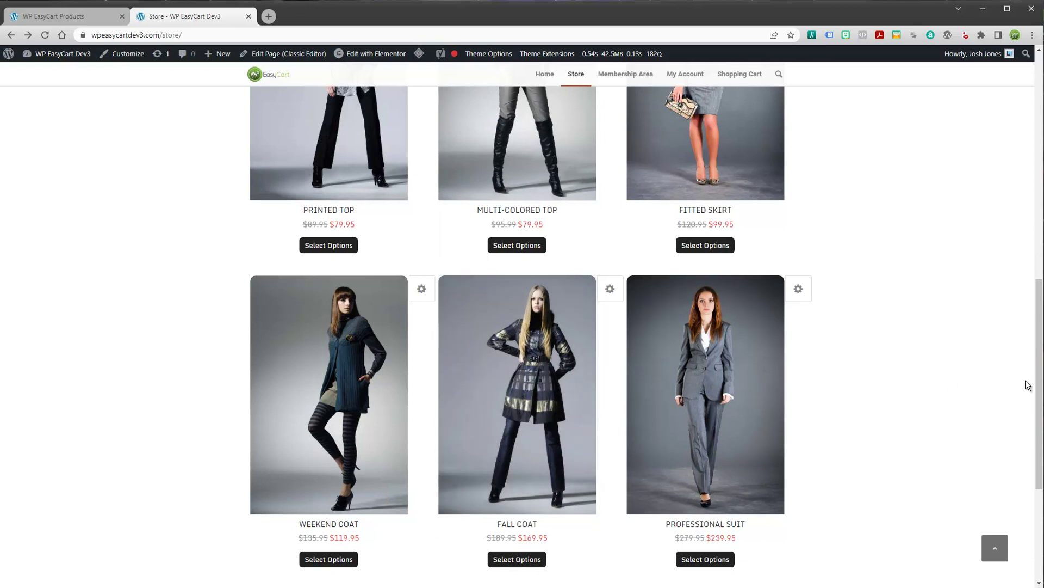
pyautogui.click(548, 392)
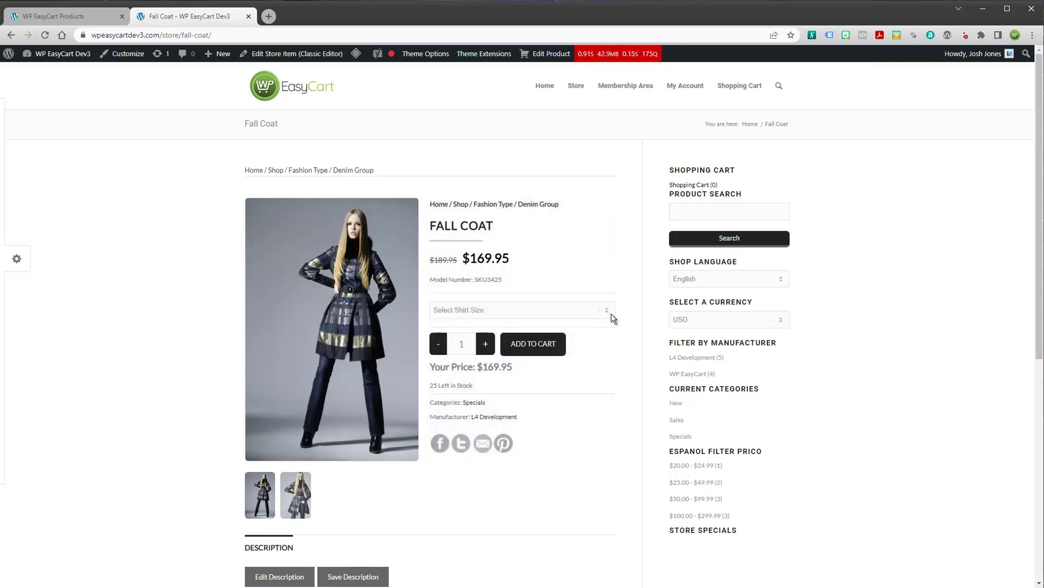
# Choose Medium as the Fall Coat's shirt size, then go back to the Store listing
pyautogui.click(612, 311)
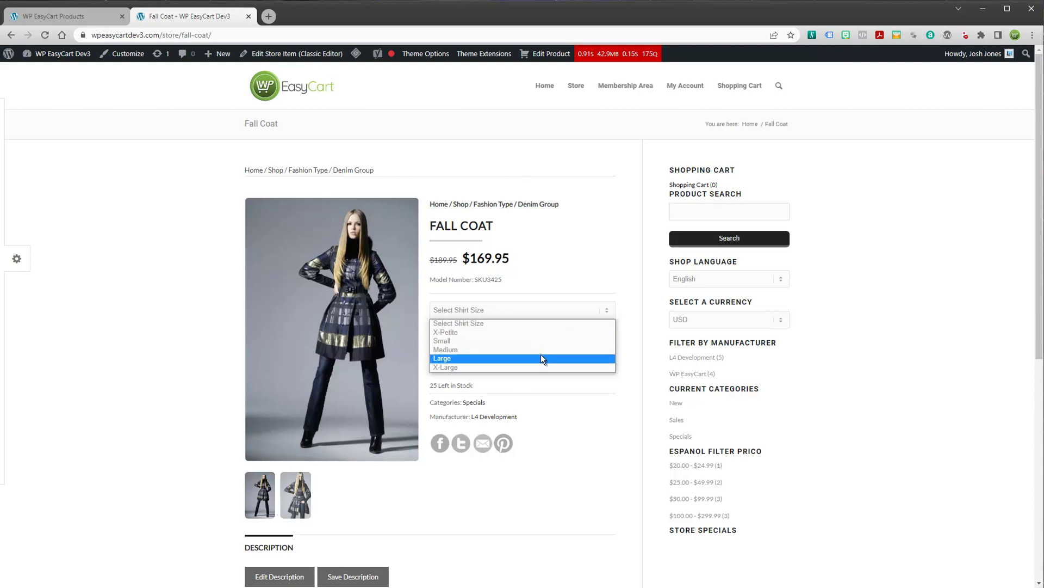
pyautogui.click(481, 349)
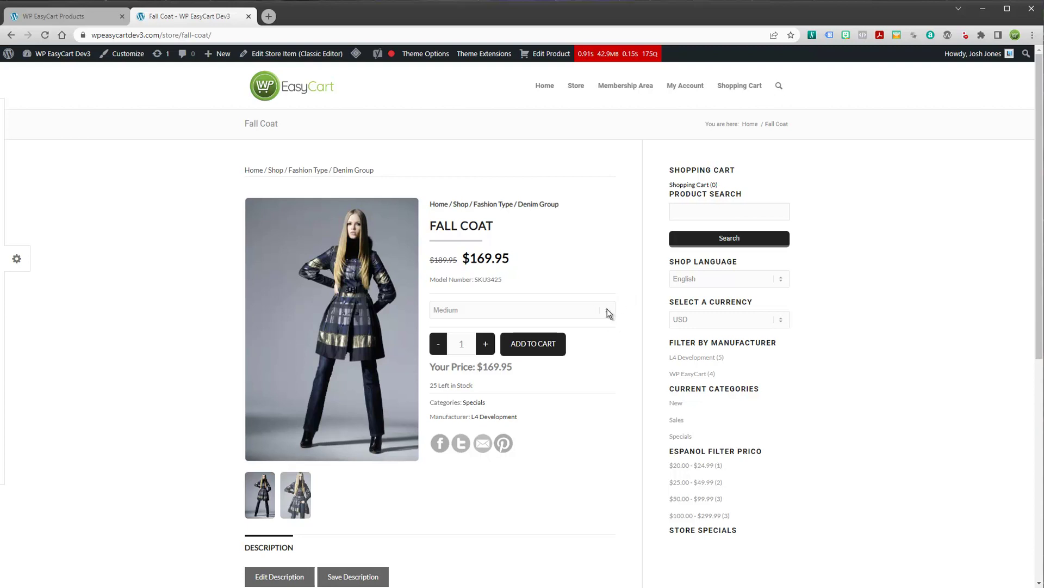
pyautogui.click(535, 308)
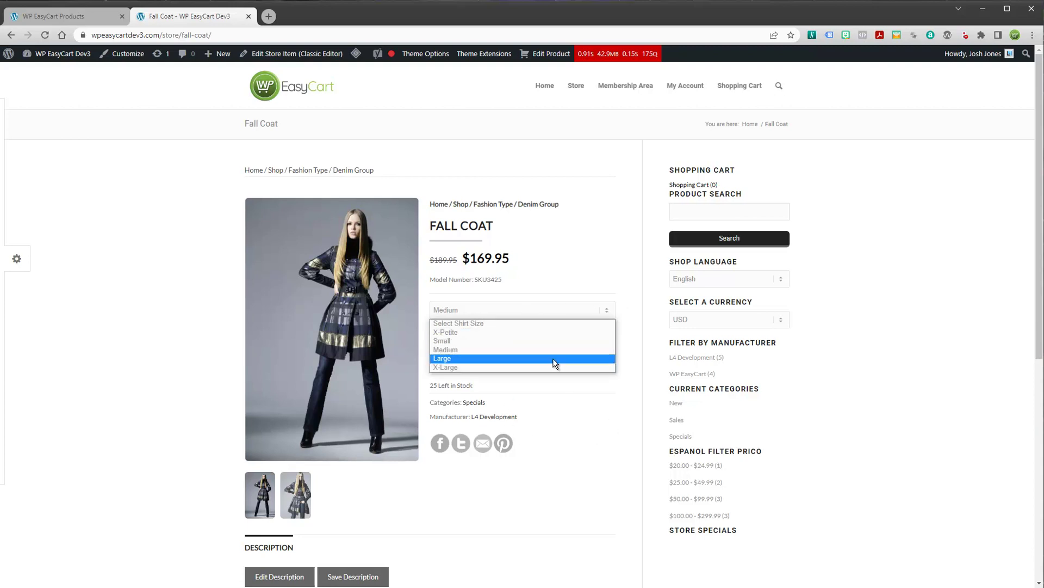
pyautogui.click(622, 311)
pyautogui.click(603, 309)
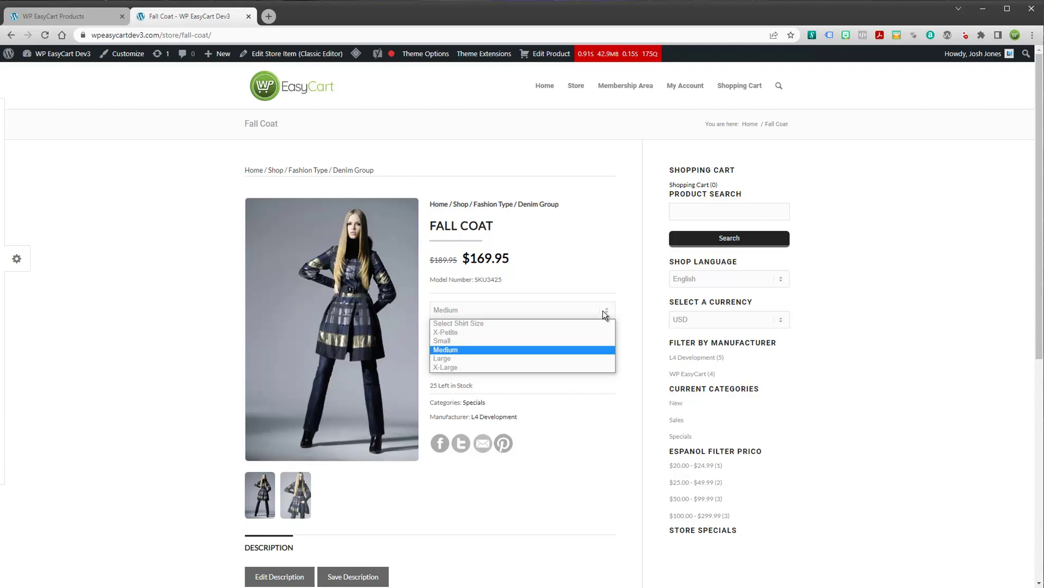
pyautogui.click(611, 309)
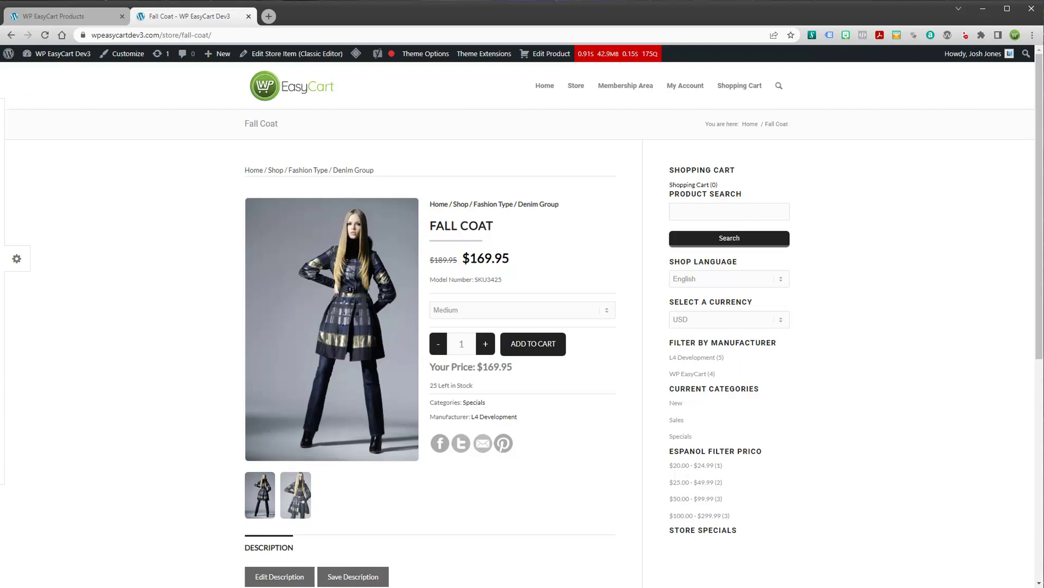
pyautogui.click(11, 34)
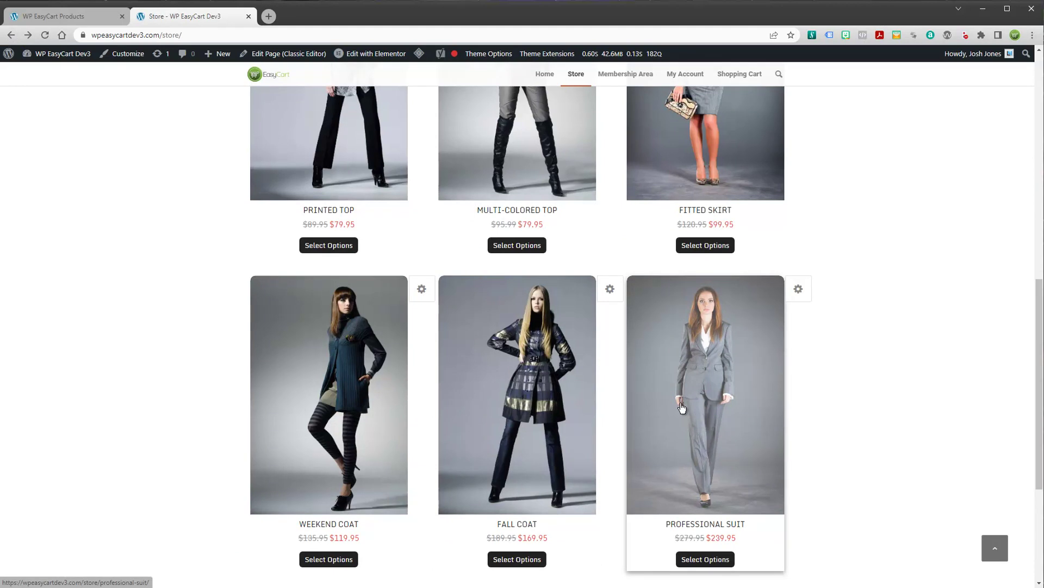
# Open the Professional Suit page and try the Pink, Red and Blue colours
pyautogui.click(717, 369)
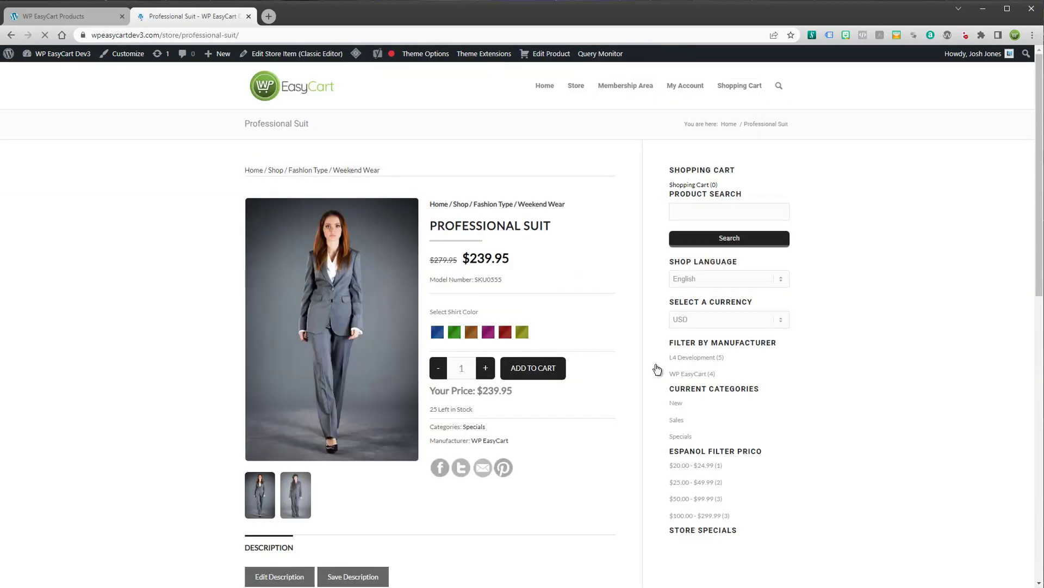
pyautogui.click(489, 333)
pyautogui.click(506, 334)
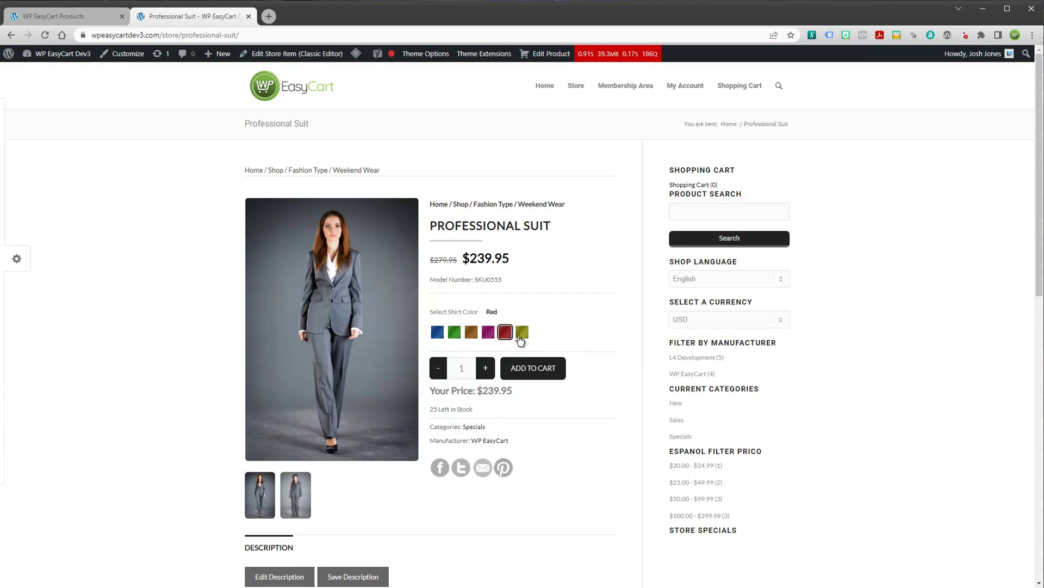
pyautogui.click(441, 335)
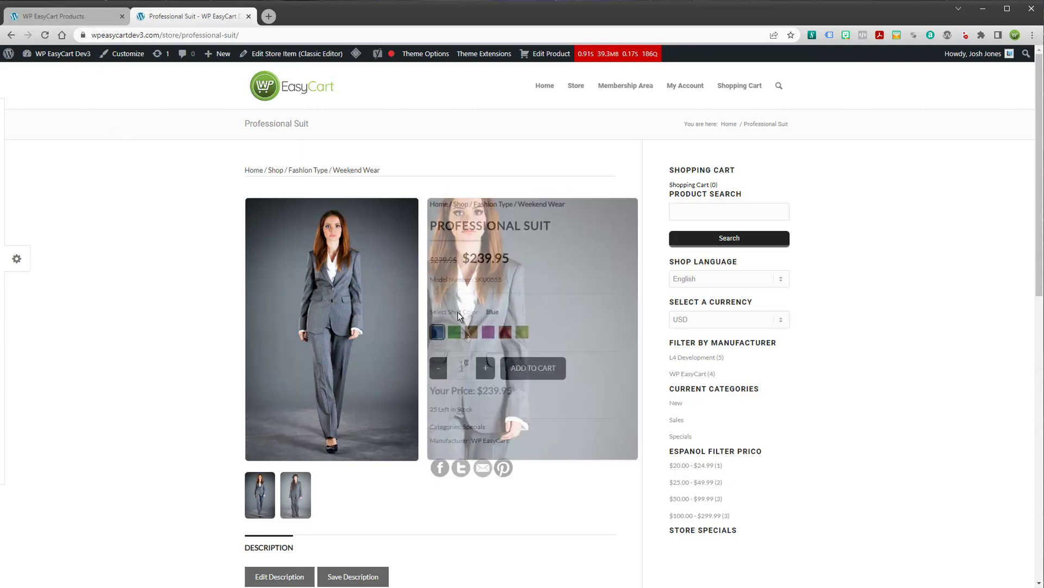
# Try Green, Orange and Red, settle on Blue, then return to admin Manage Products
pyautogui.click(454, 331)
pyautogui.click(471, 332)
pyautogui.click(504, 334)
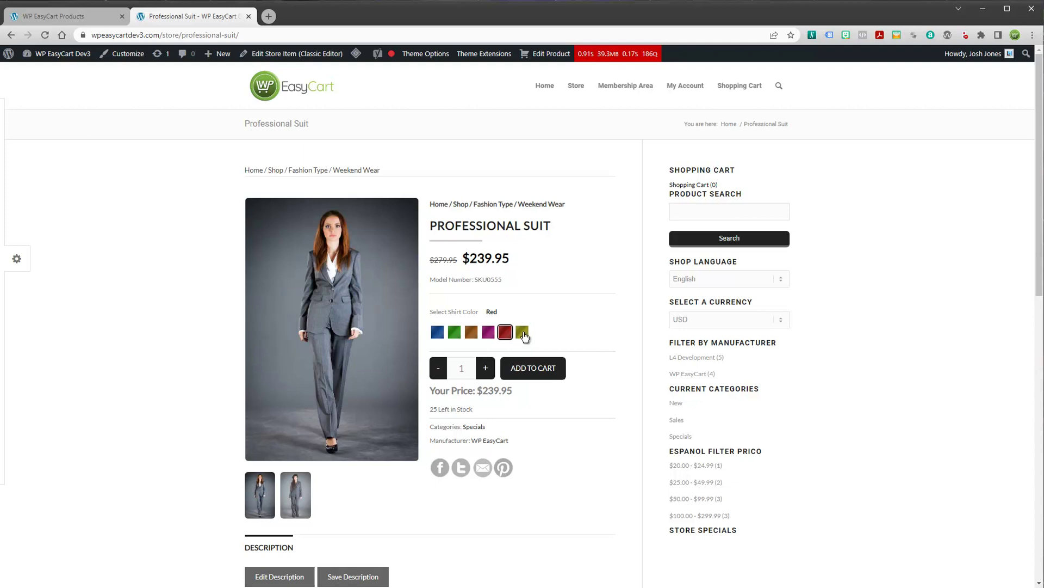
pyautogui.click(437, 332)
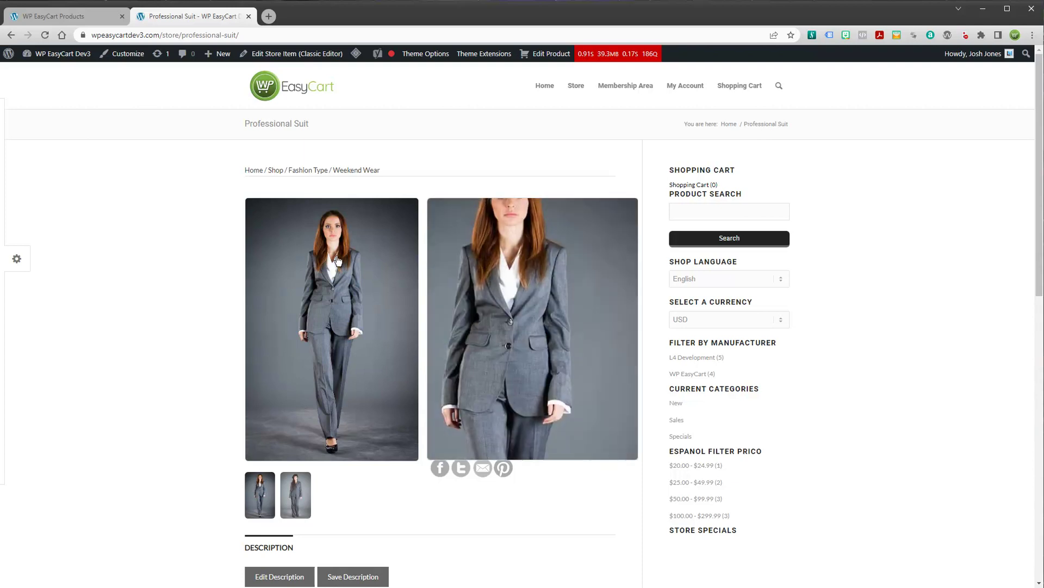
pyautogui.click(60, 16)
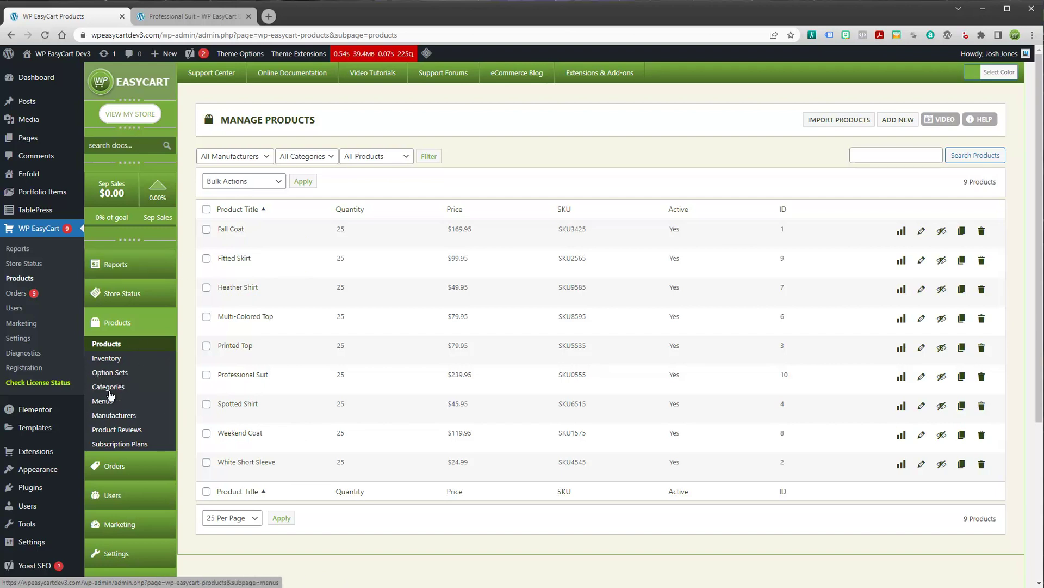
# Open the Fall Coat product for editing from the Manage Products list
pyautogui.moveTo(237, 288)
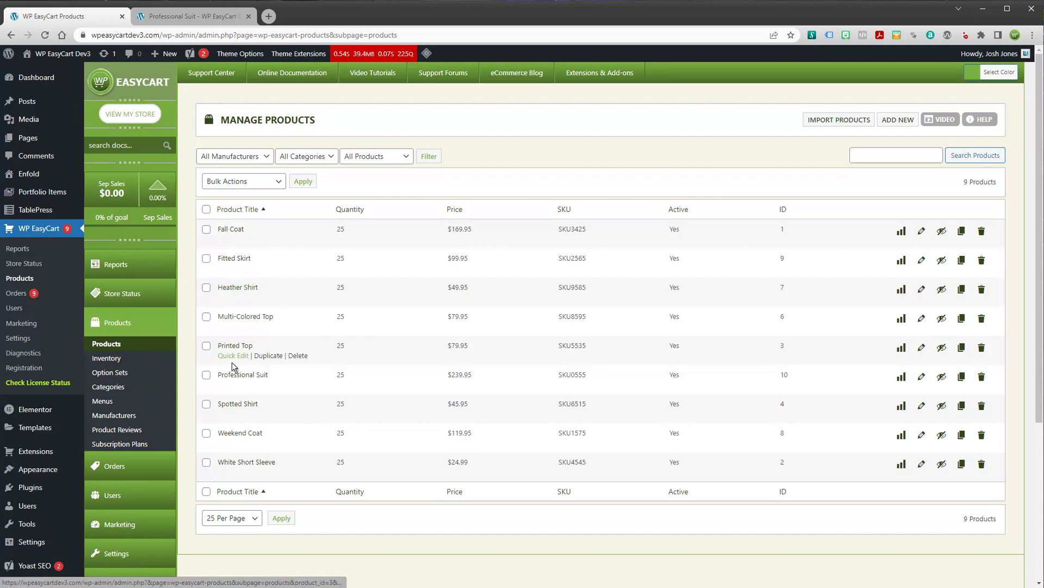
pyautogui.click(231, 229)
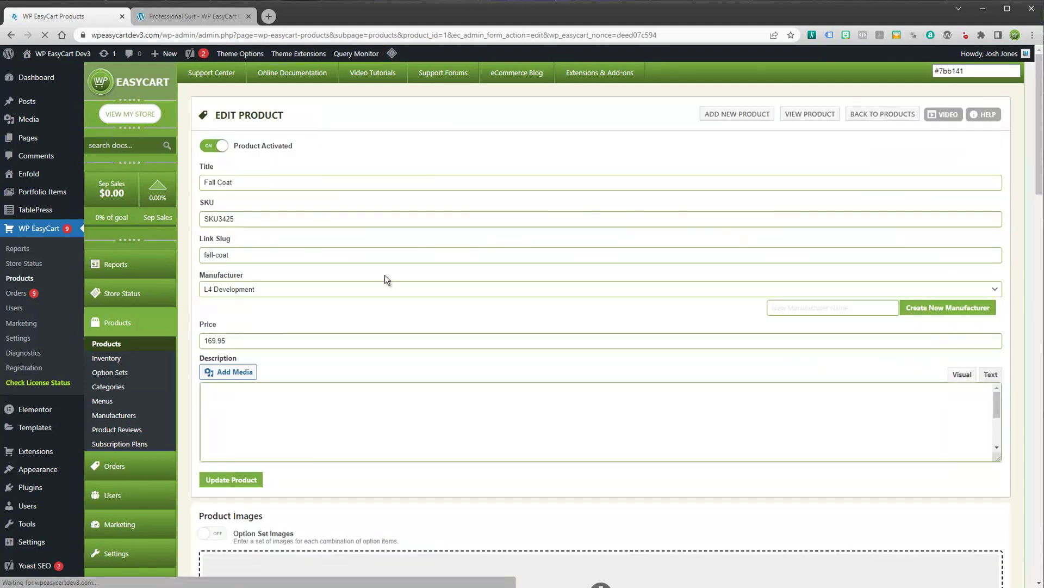
# Scroll to Fall Coat's Option Sets and Advanced Product Modifiers sections, highlighting both headings
pyautogui.scroll(-5, 422, 272)
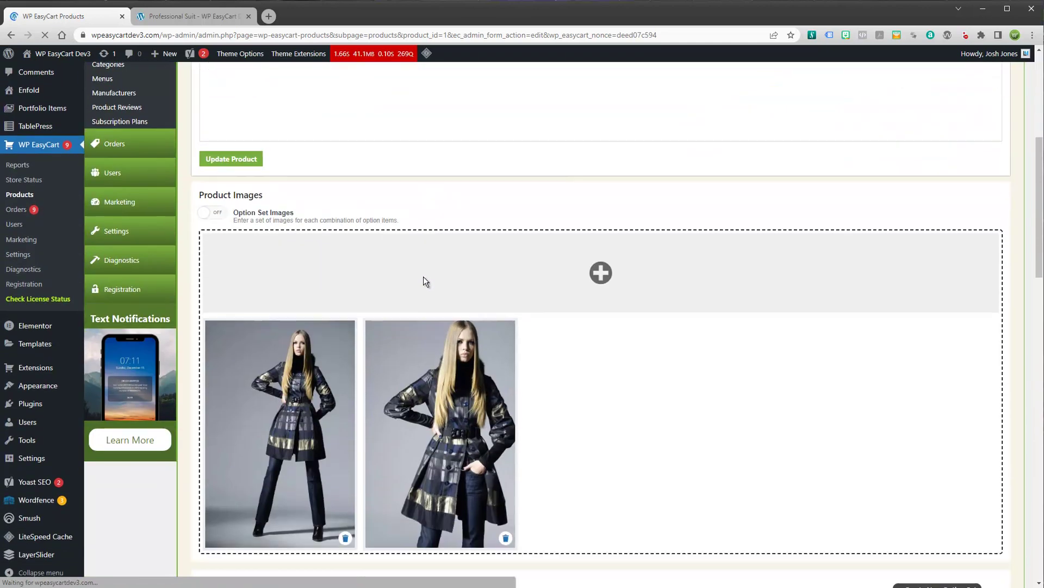
pyautogui.scroll(-2, 424, 282)
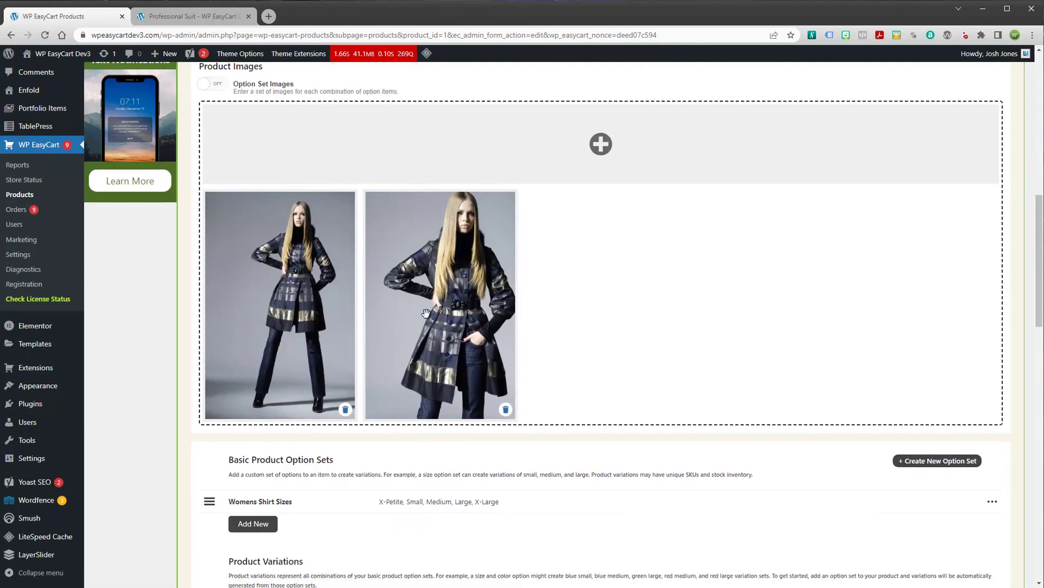
pyautogui.scroll(9, 451, 305)
pyautogui.scroll(-7, 452, 354)
pyautogui.scroll(-5, 451, 355)
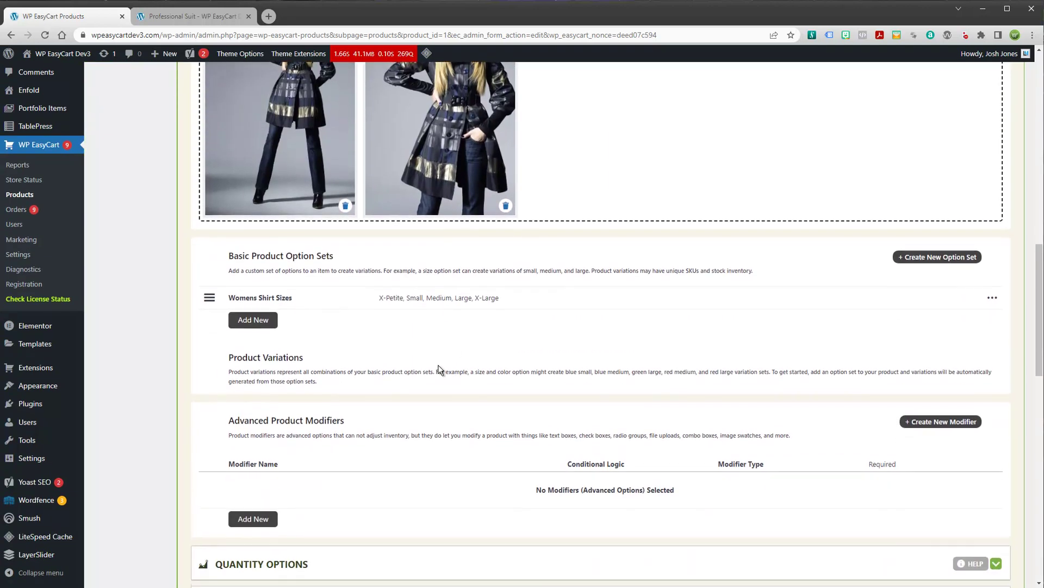
pyautogui.scroll(-2, 436, 348)
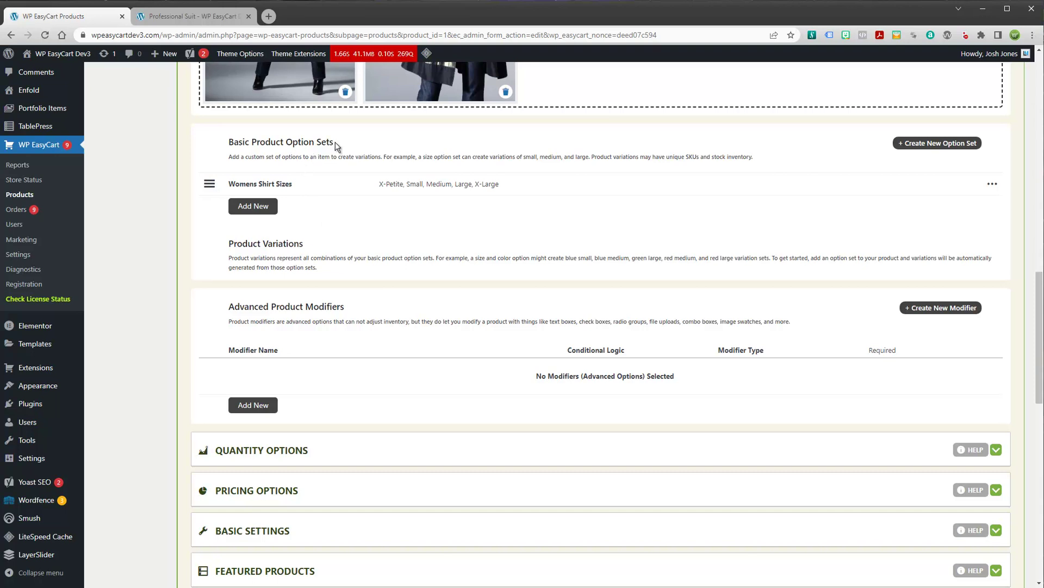
pyautogui.moveTo(335, 143); pyautogui.dragTo(288, 140)
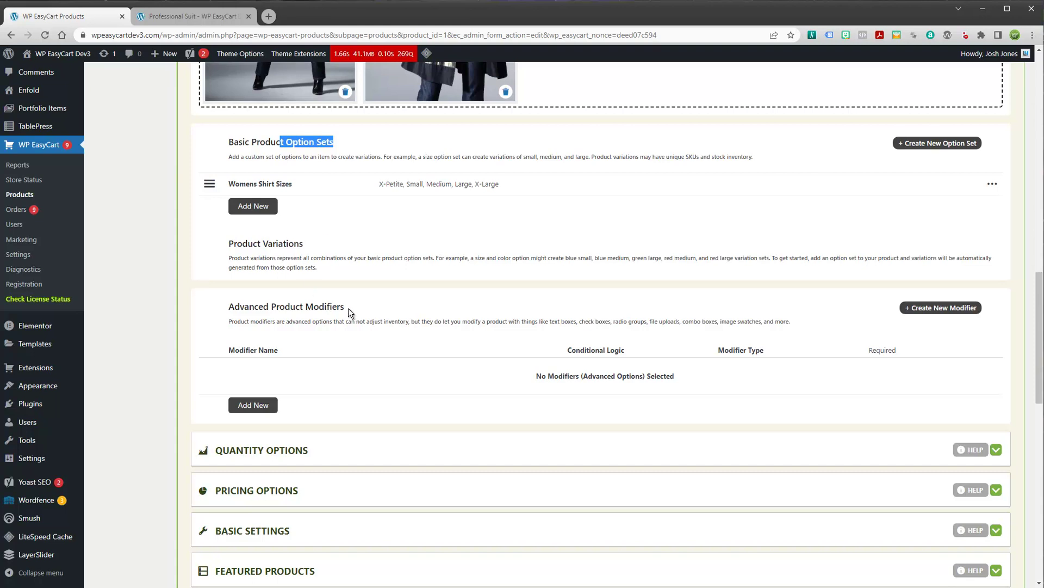
pyautogui.moveTo(345, 307); pyautogui.dragTo(227, 308)
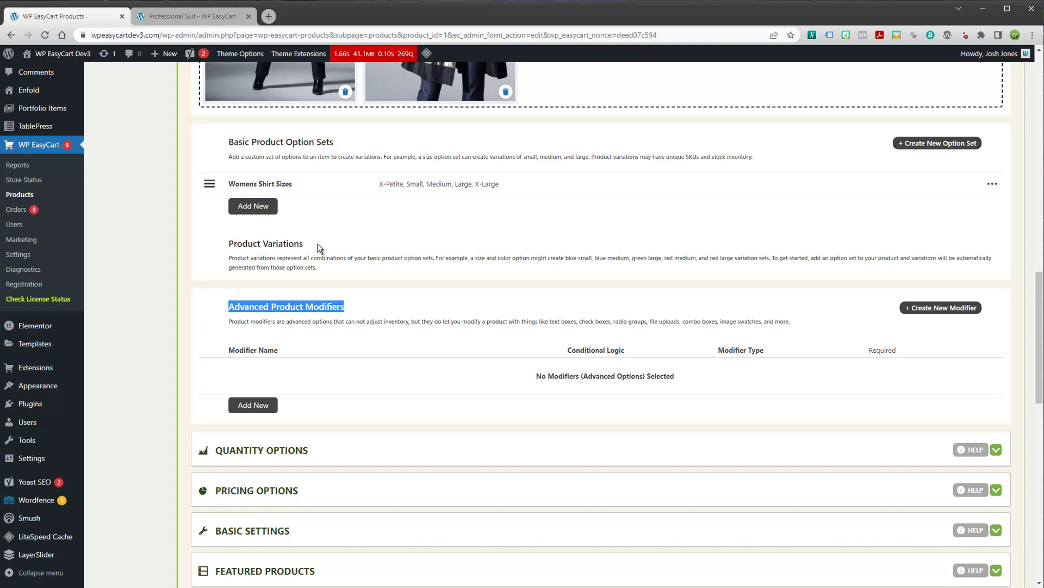
pyautogui.scroll(10, 348, 242)
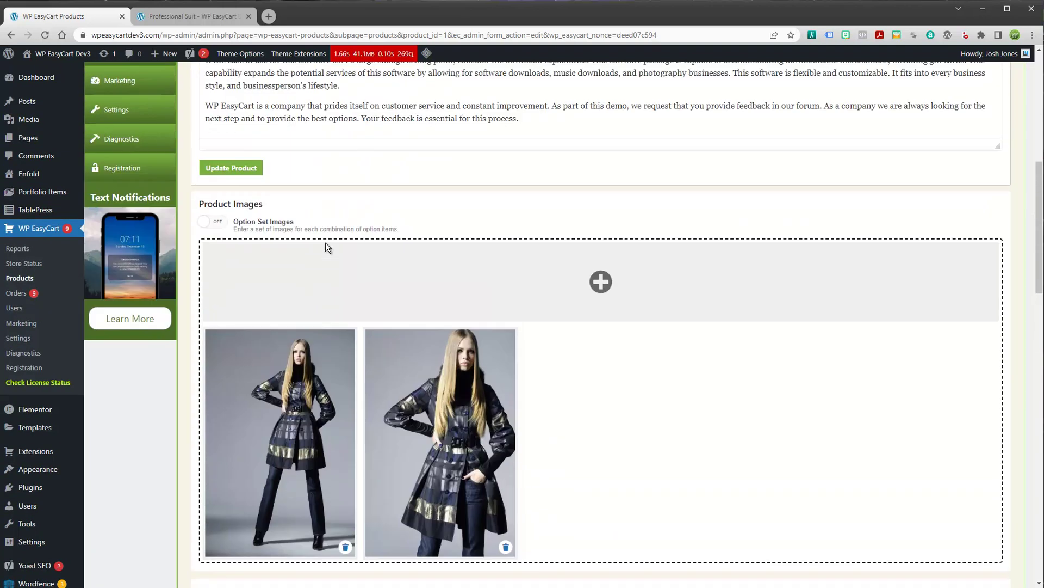
pyautogui.scroll(5, 313, 180)
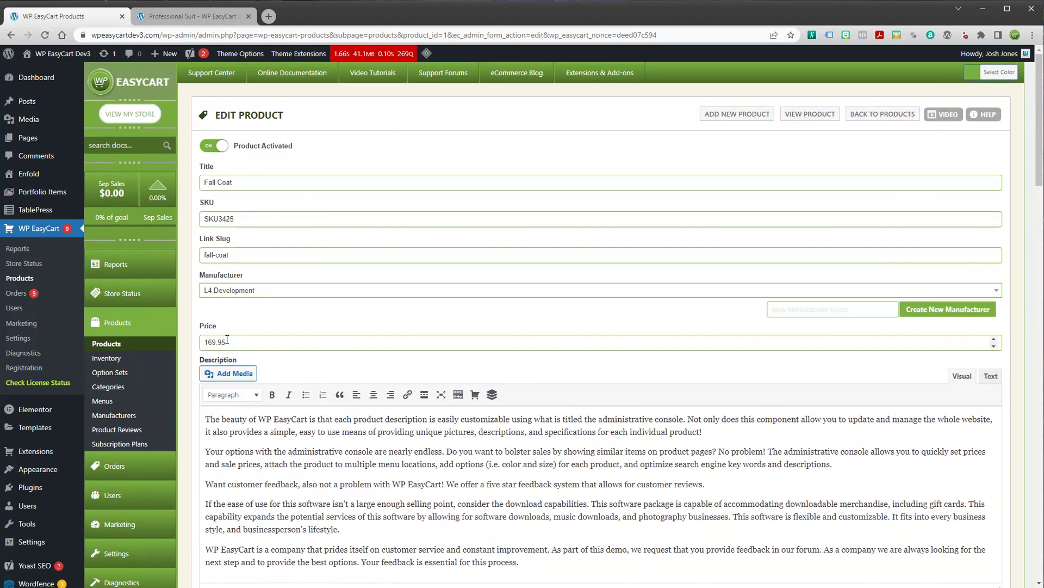
pyautogui.doubleClick(233, 341)
pyautogui.scroll(-7, 275, 358)
pyautogui.scroll(-6, 276, 363)
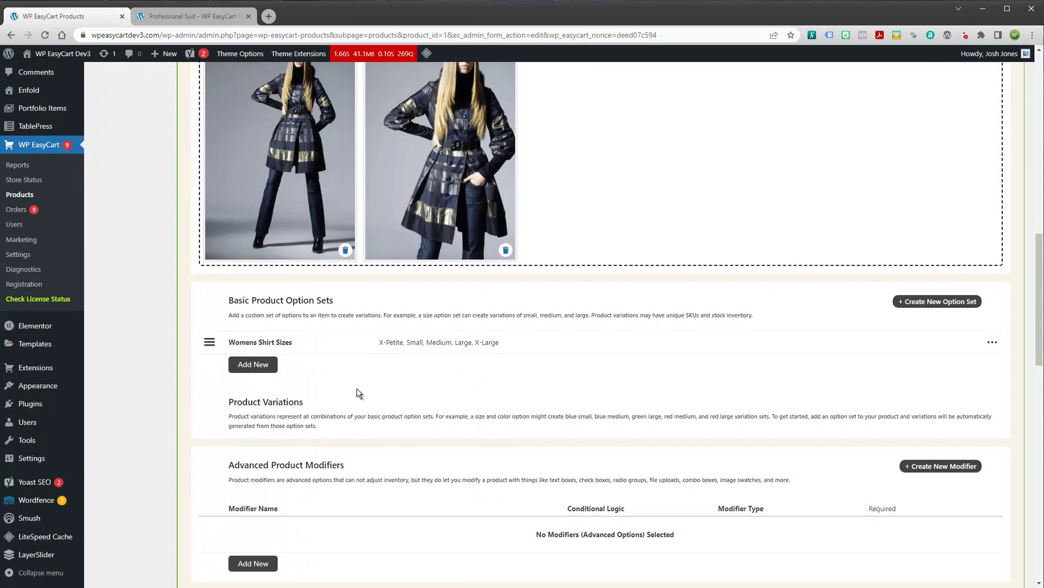
pyautogui.scroll(-2, 362, 390)
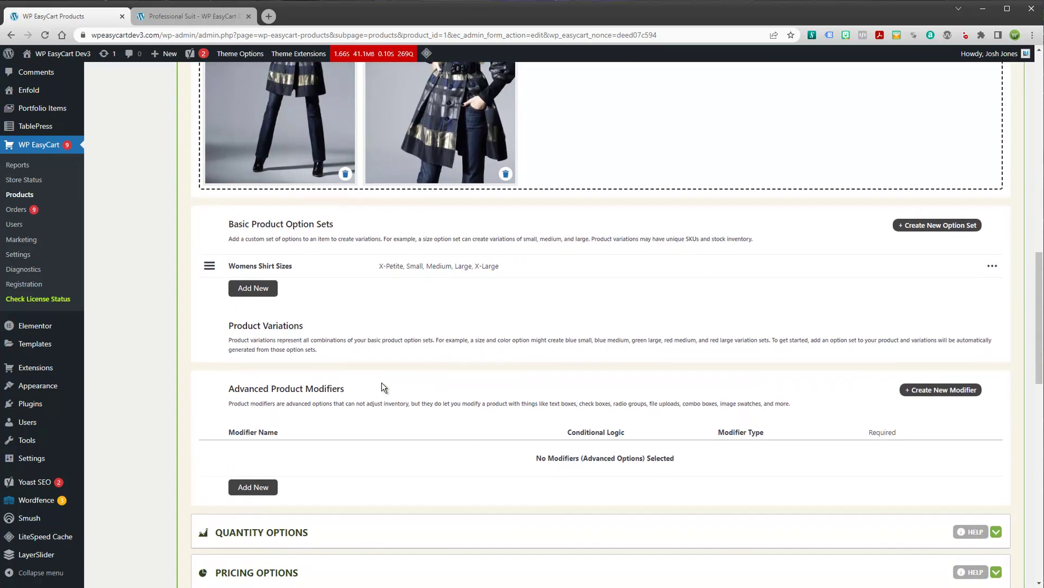
pyautogui.scroll(-2, 380, 381)
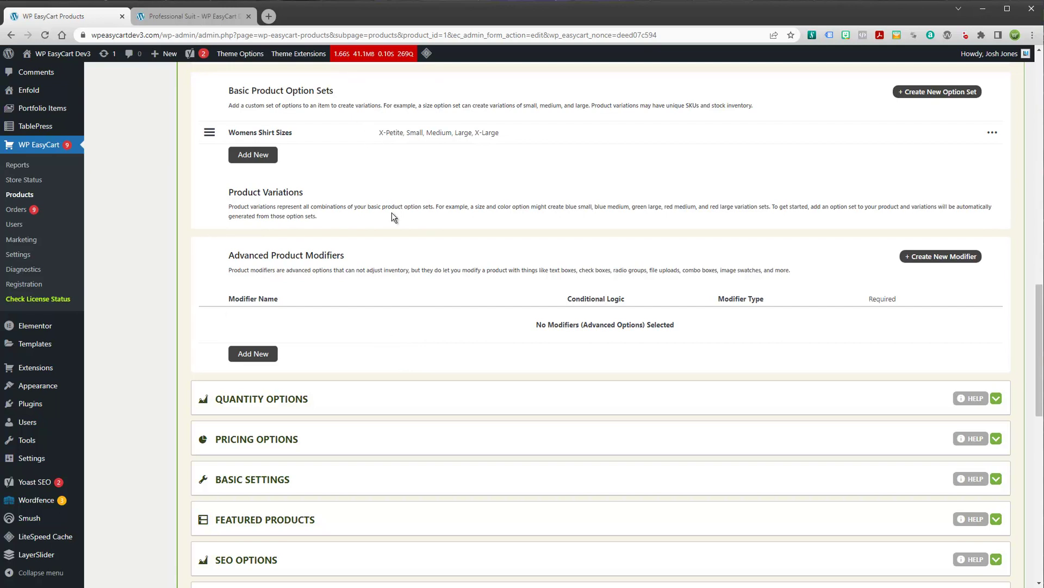
pyautogui.scroll(2, 648, 228)
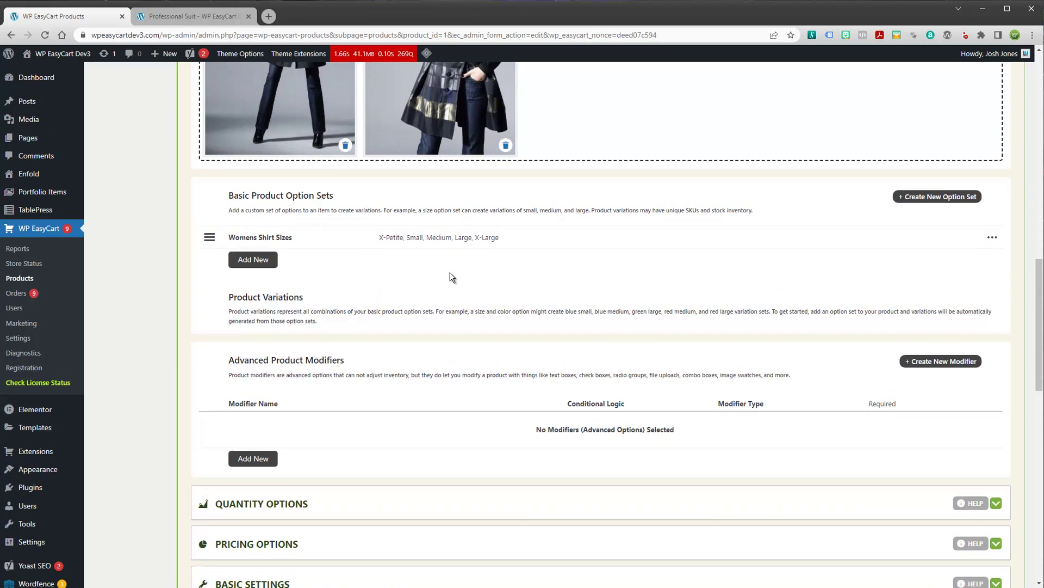
pyautogui.scroll(-1, 546, 282)
pyautogui.scroll(1, 546, 282)
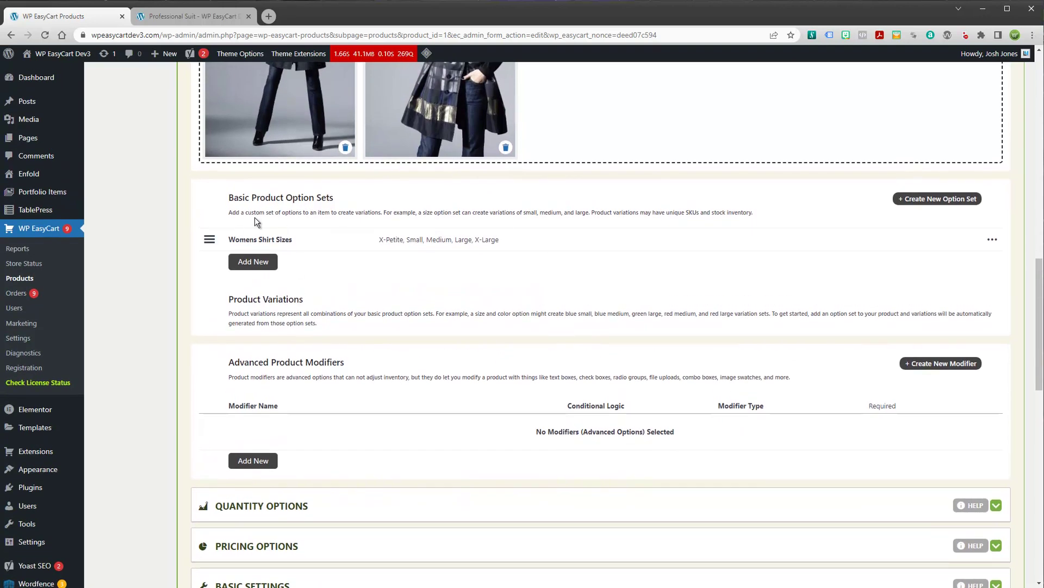
# Add the Shirt Size option set to Fall Coat, accepting the variant reset
pyautogui.click(253, 262)
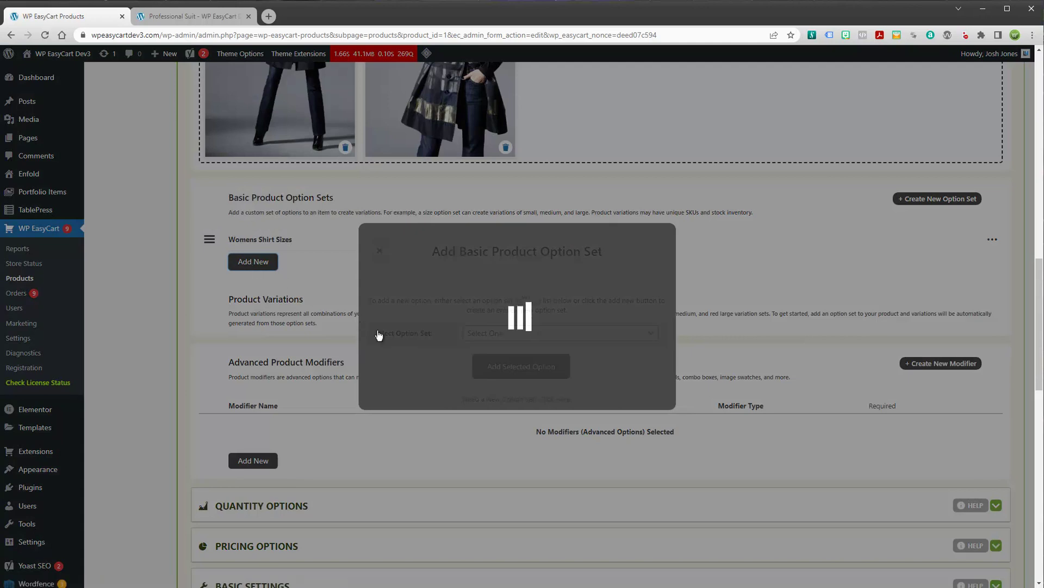
pyautogui.click(491, 335)
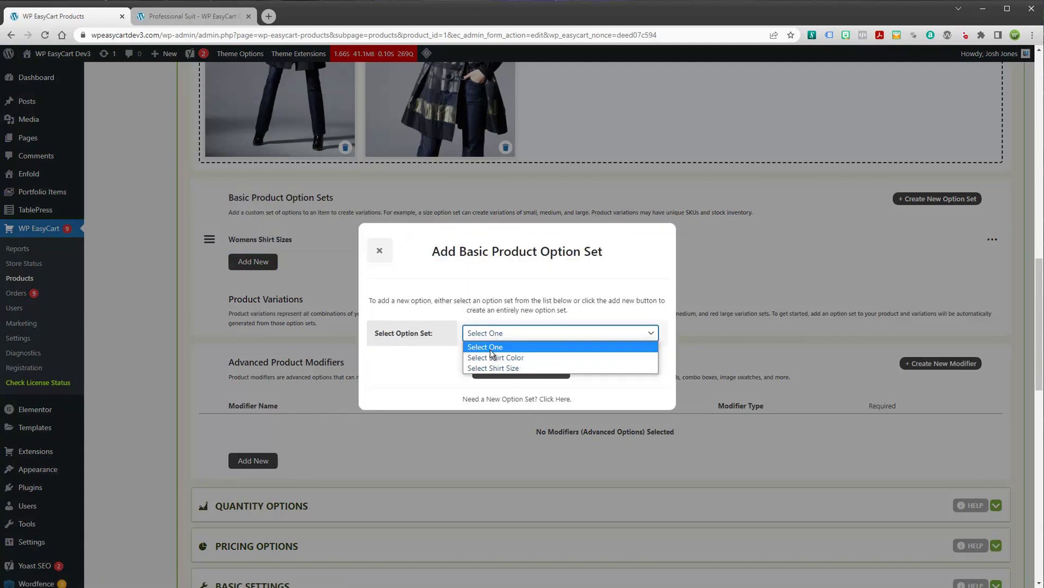
pyautogui.click(494, 368)
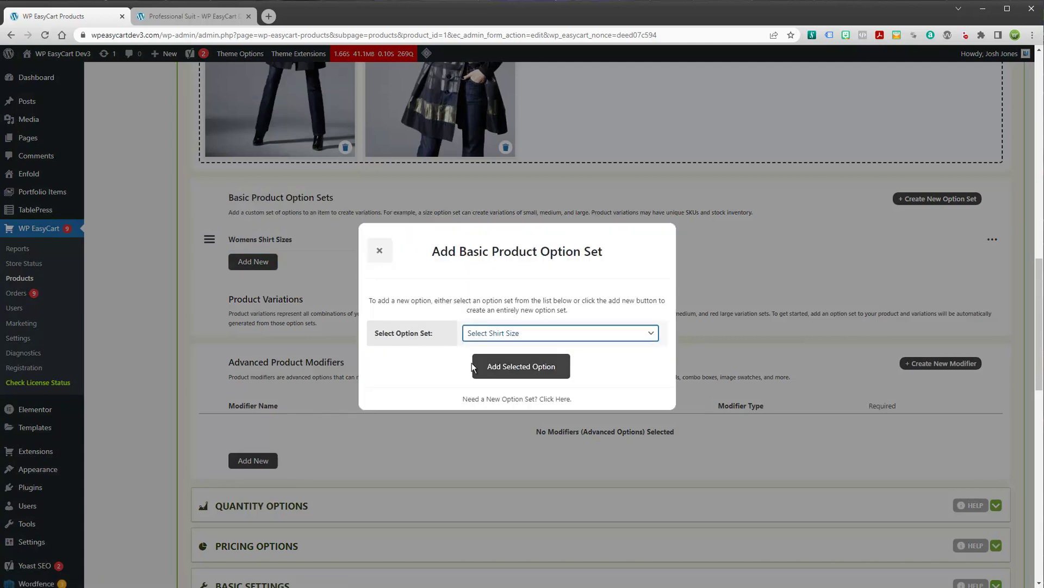
pyautogui.click(503, 371)
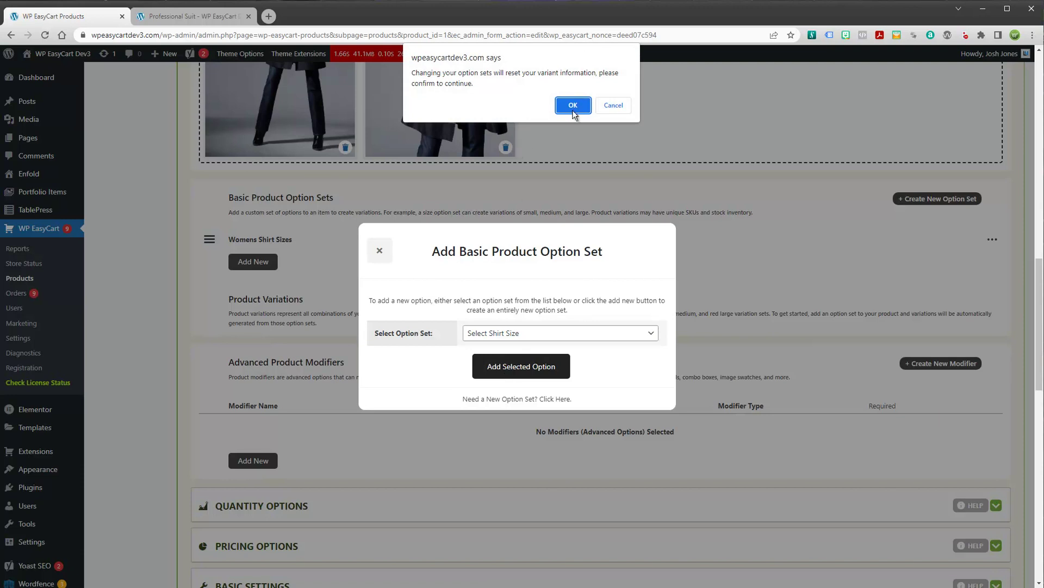
pyautogui.click(580, 106)
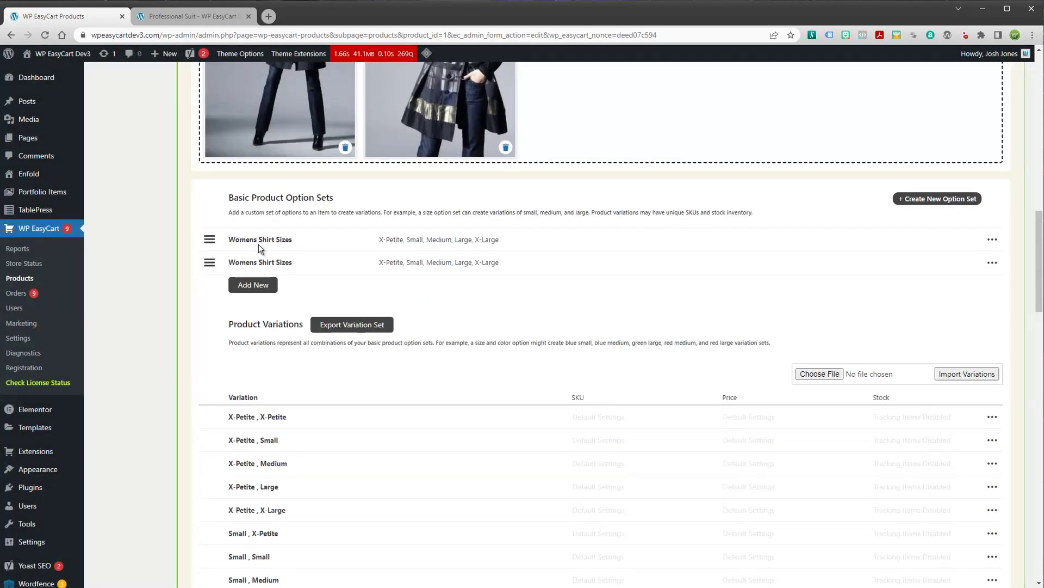
# Remove the duplicate Womens Shirt Sizes option set and confirm
pyautogui.scroll(-1, 424, 327)
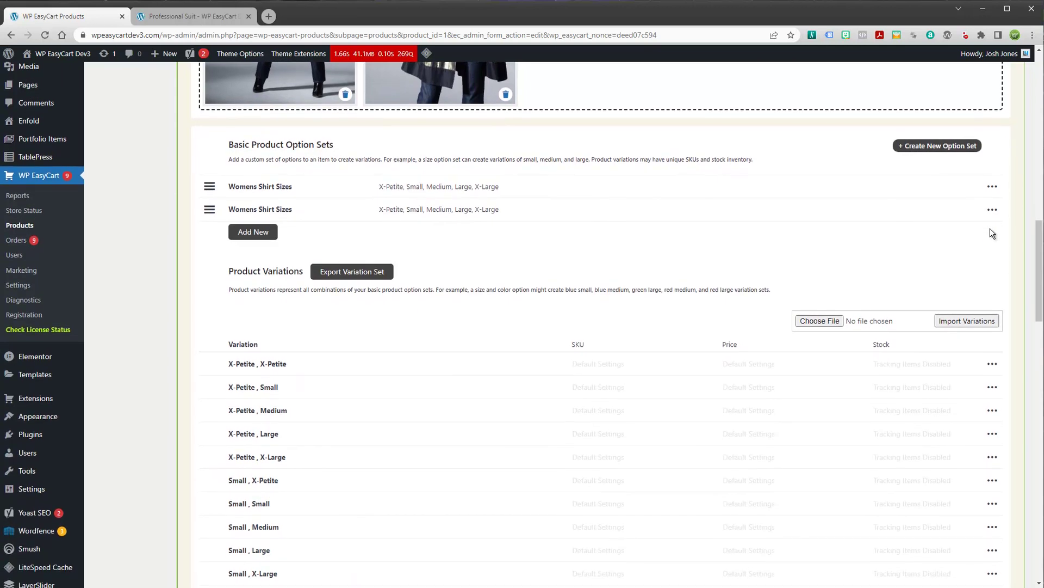
pyautogui.click(996, 192)
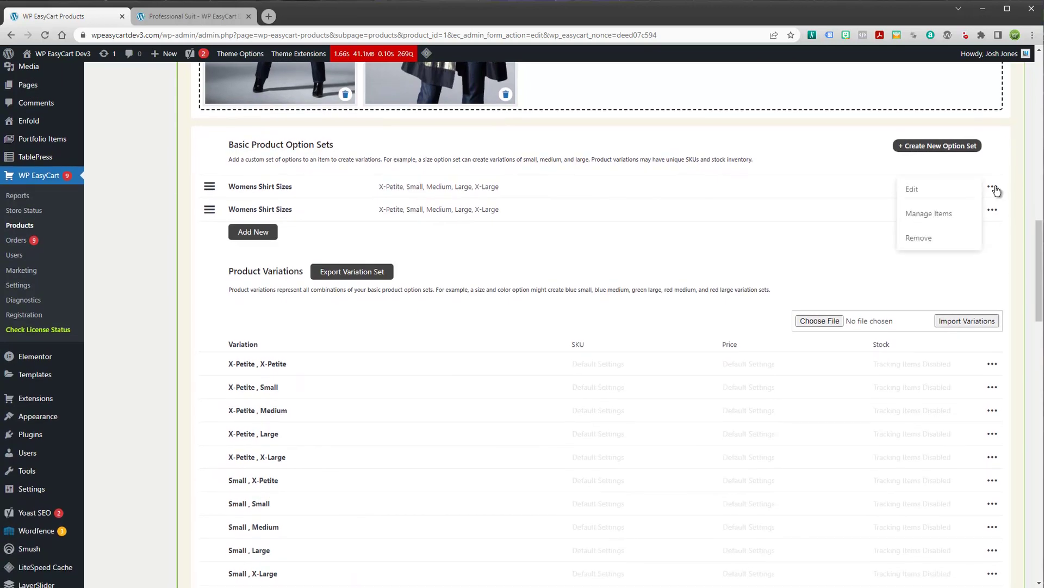
pyautogui.click(928, 241)
pyautogui.click(576, 107)
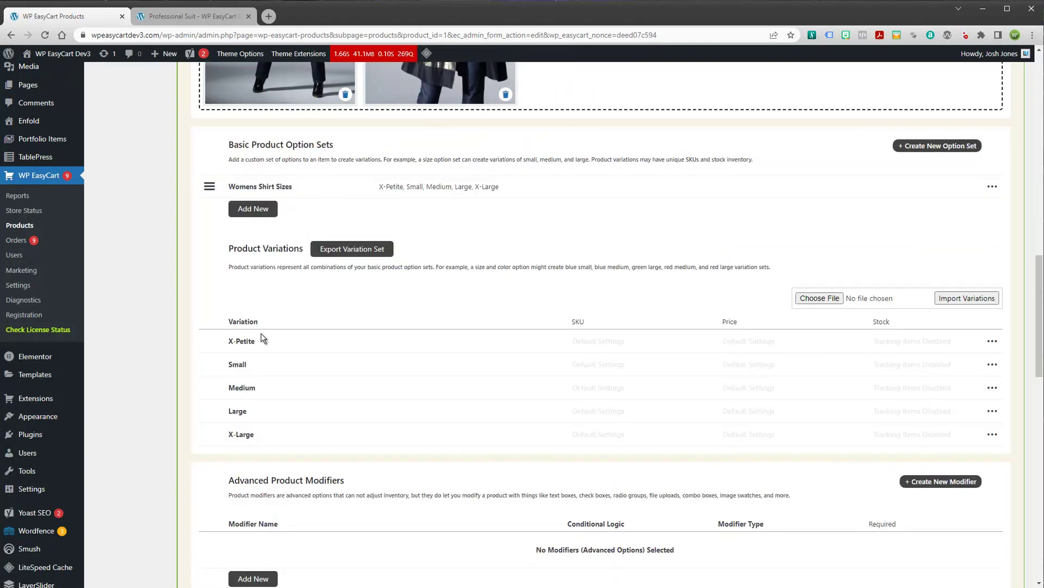
pyautogui.scroll(-1, 252, 370)
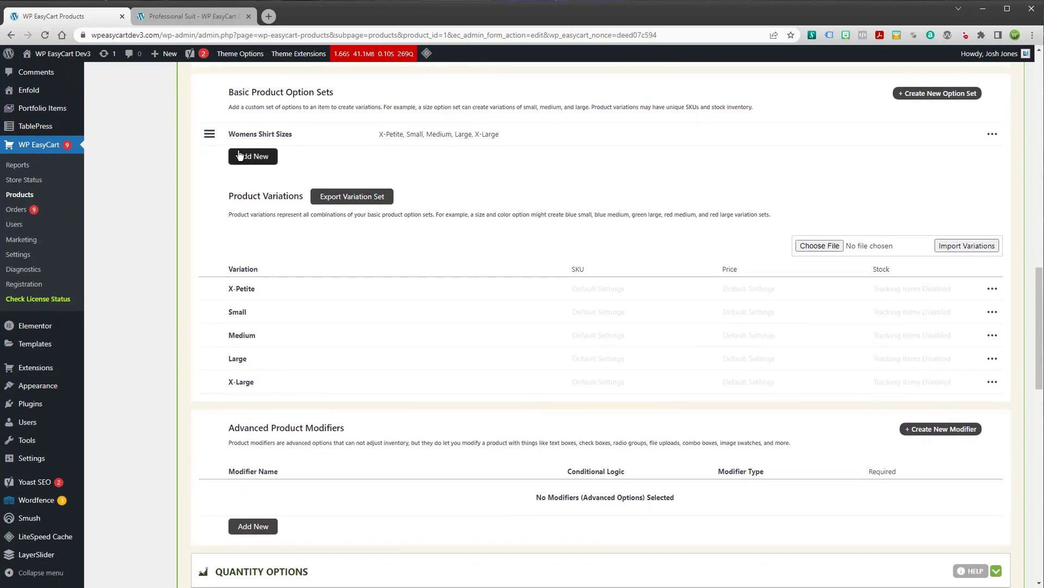
pyautogui.click(935, 95)
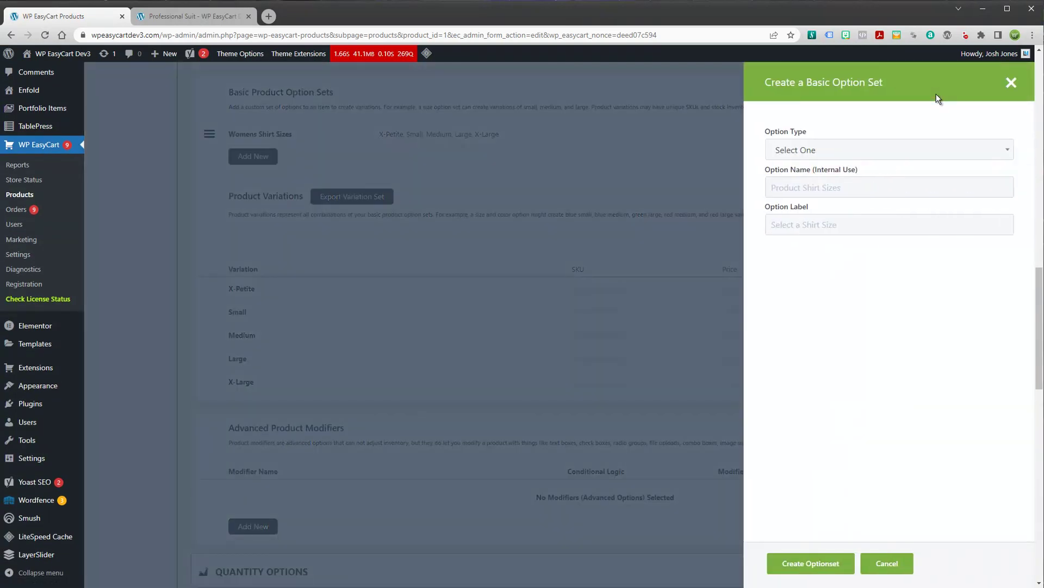
pyautogui.click(787, 152)
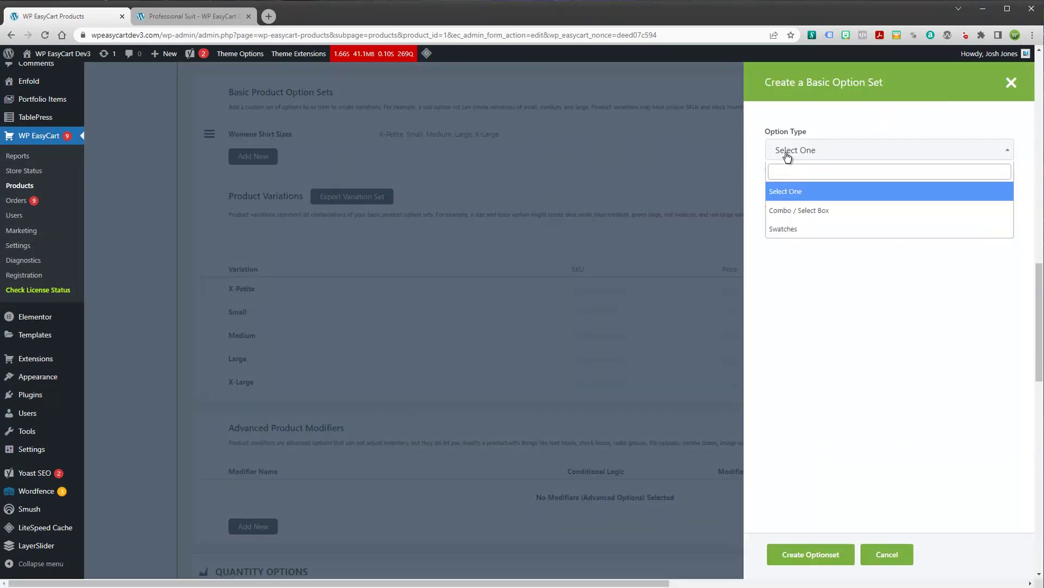
pyautogui.click(787, 213)
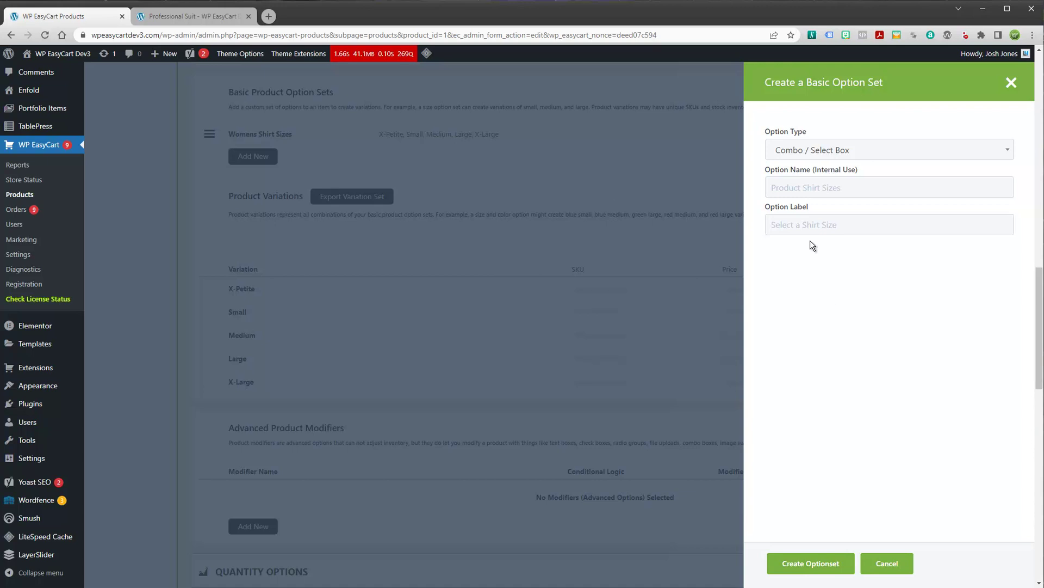
pyautogui.click(1012, 83)
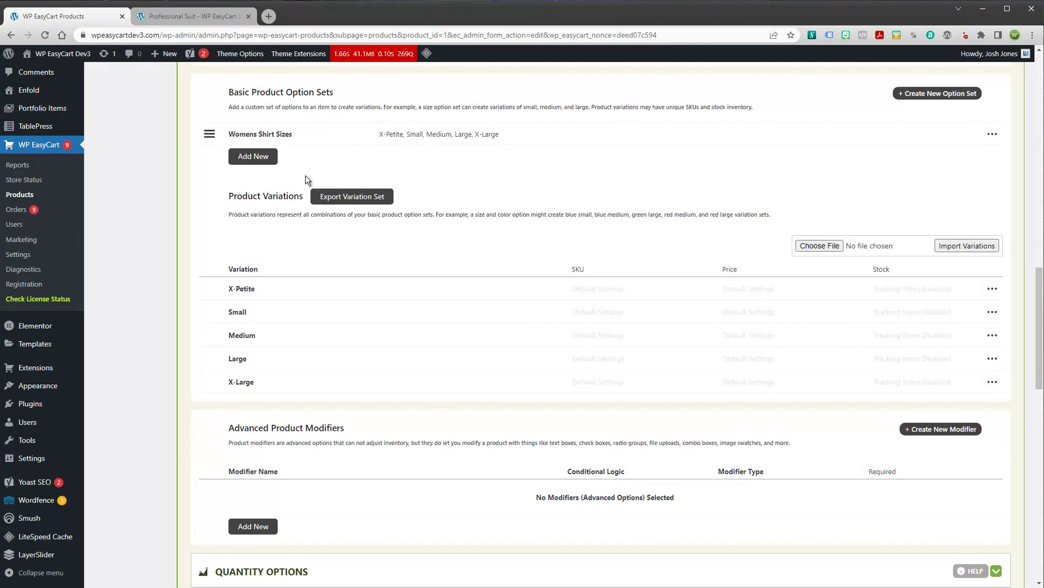
pyautogui.click(249, 157)
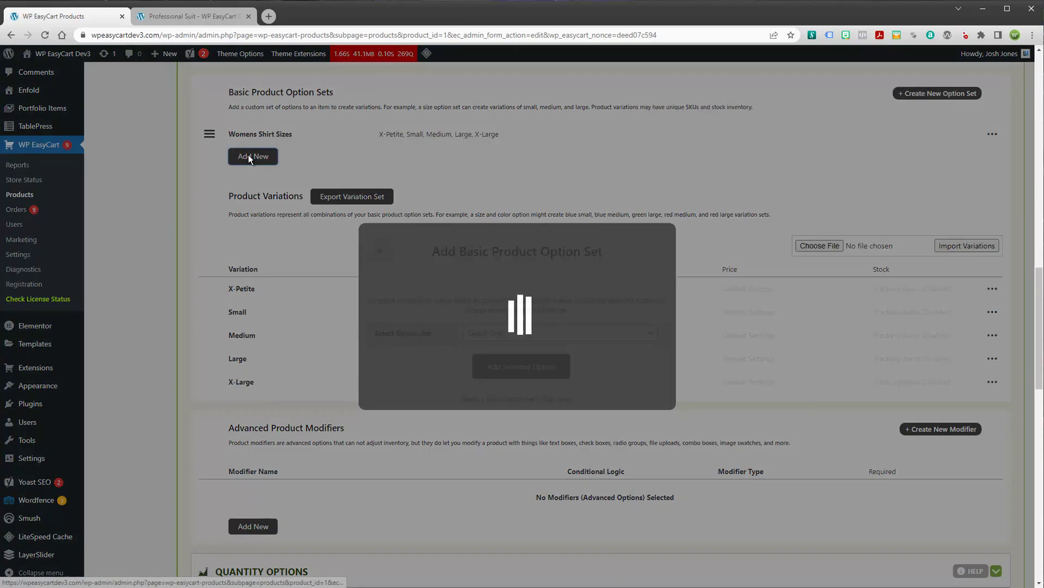
pyautogui.click(497, 341)
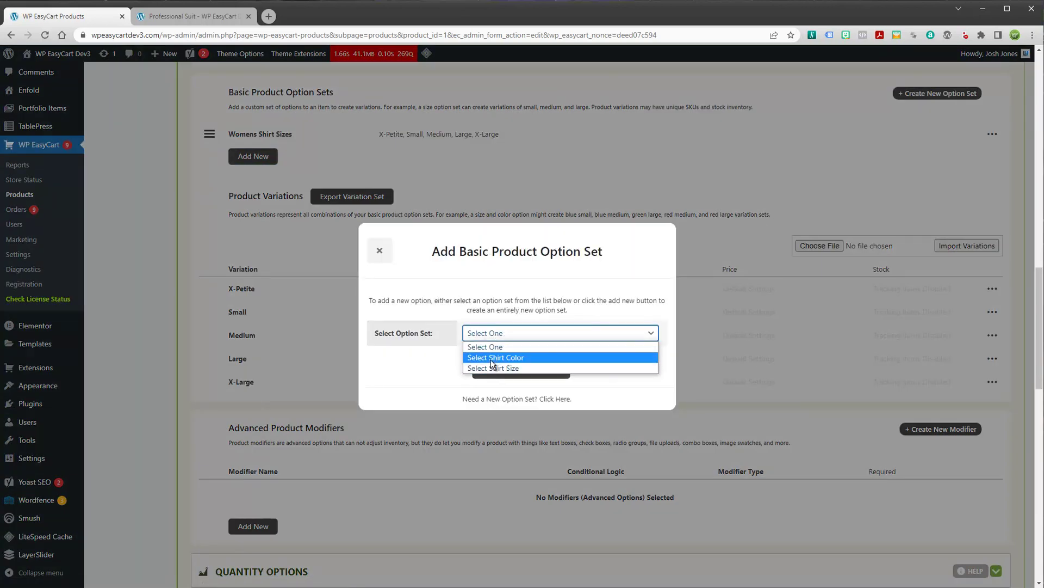
pyautogui.click(379, 251)
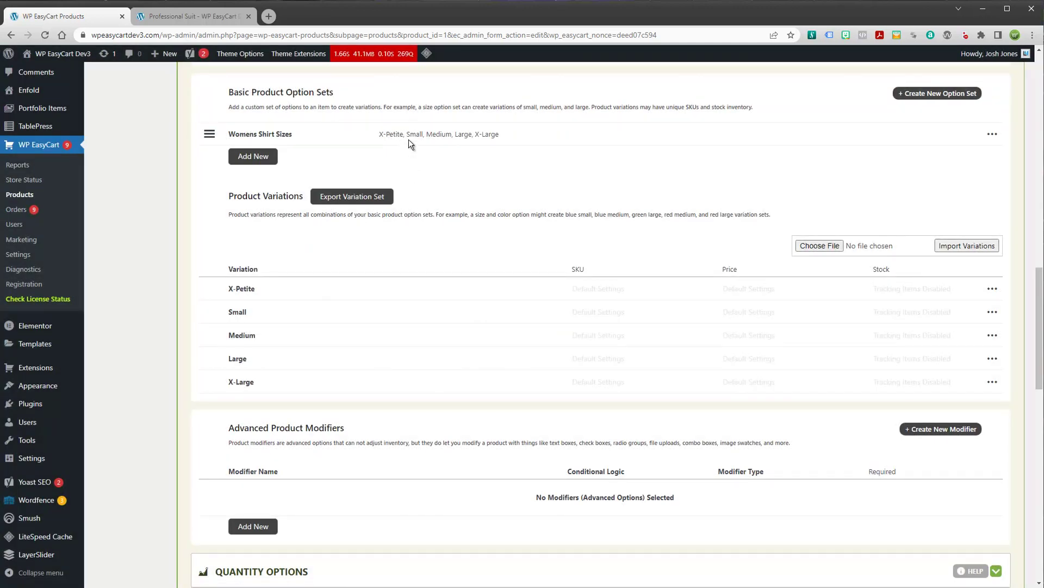
pyautogui.scroll(-1, 361, 333)
pyautogui.scroll(1, 265, 171)
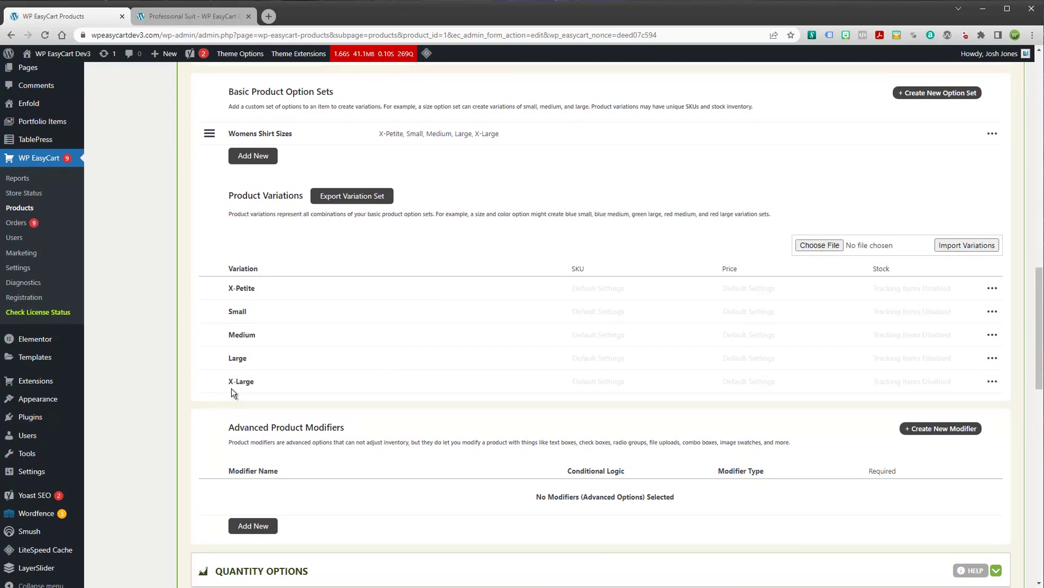
pyautogui.scroll(10, 357, 350)
pyautogui.scroll(1, 356, 217)
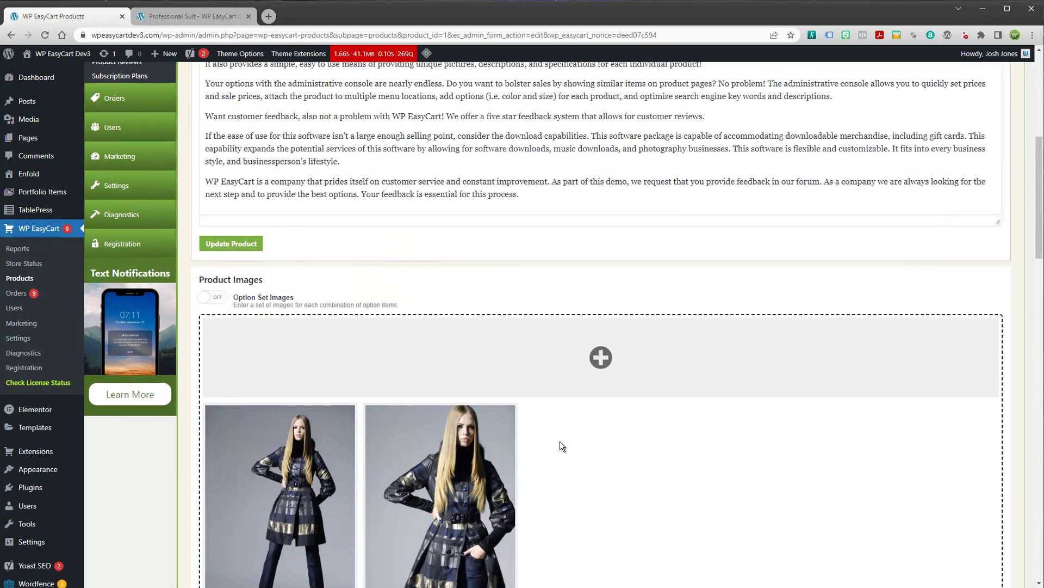
pyautogui.scroll(-11, 361, 420)
pyautogui.scroll(-1, 340, 419)
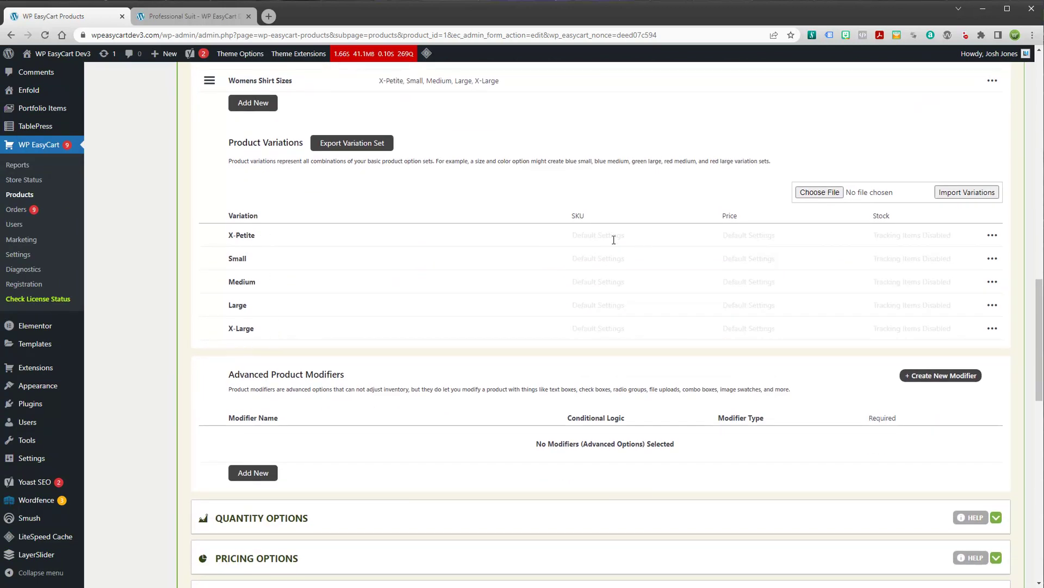
# Enter SKUs Xpetite, small and medium383829 for the X-Petite, Small and Medium variations
pyautogui.click(589, 235)
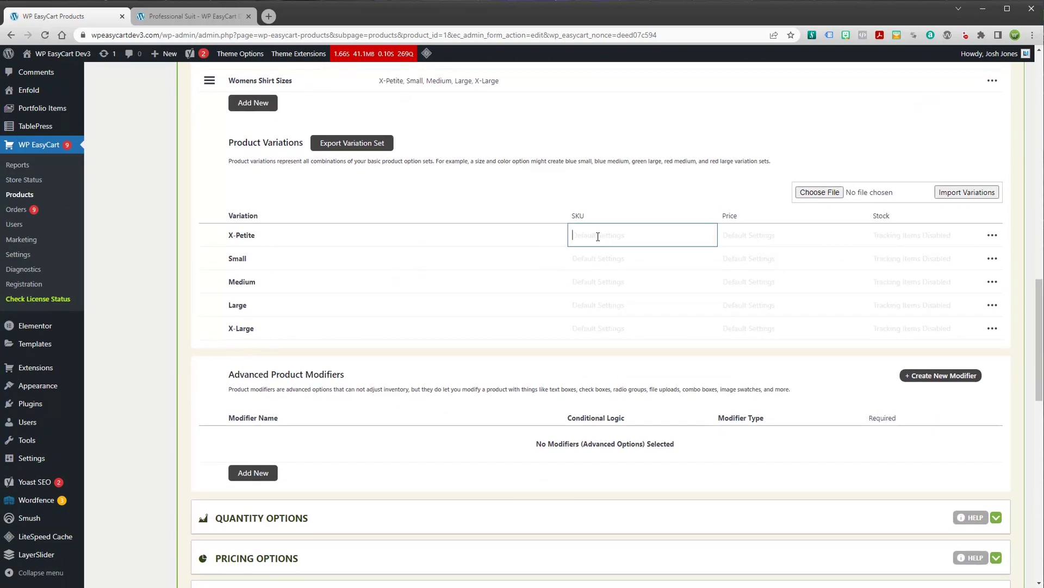
pyautogui.write('Xpetite')
pyautogui.press('Tab')
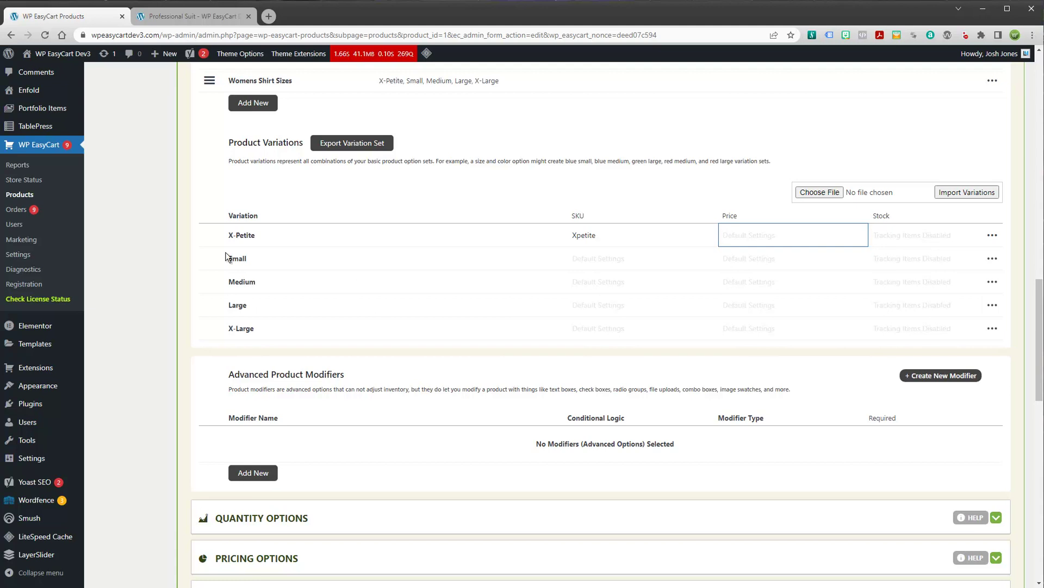
pyautogui.click(596, 260)
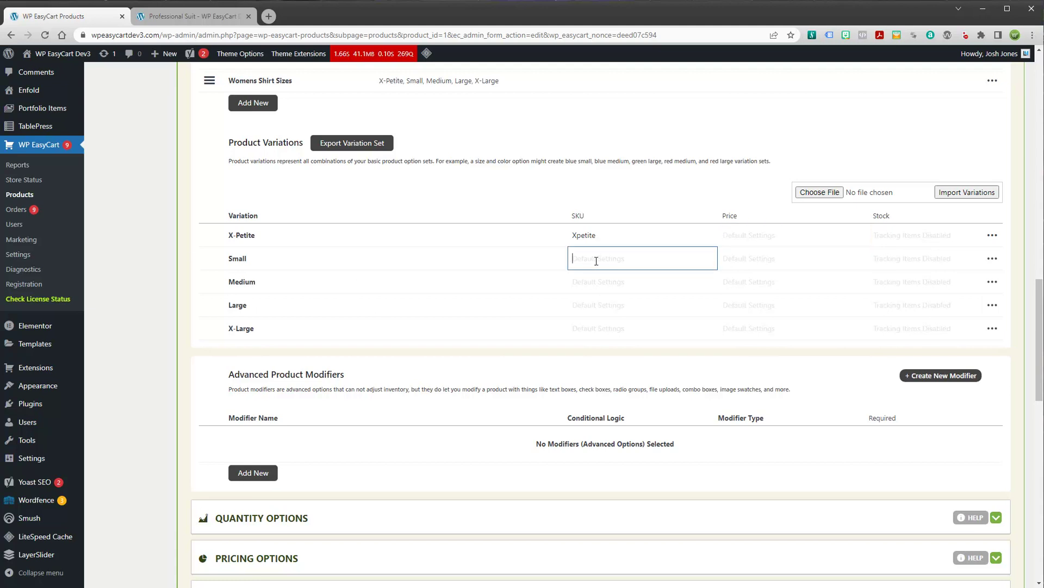
pyautogui.write('small')
pyautogui.click(601, 286)
pyautogui.write('medium')
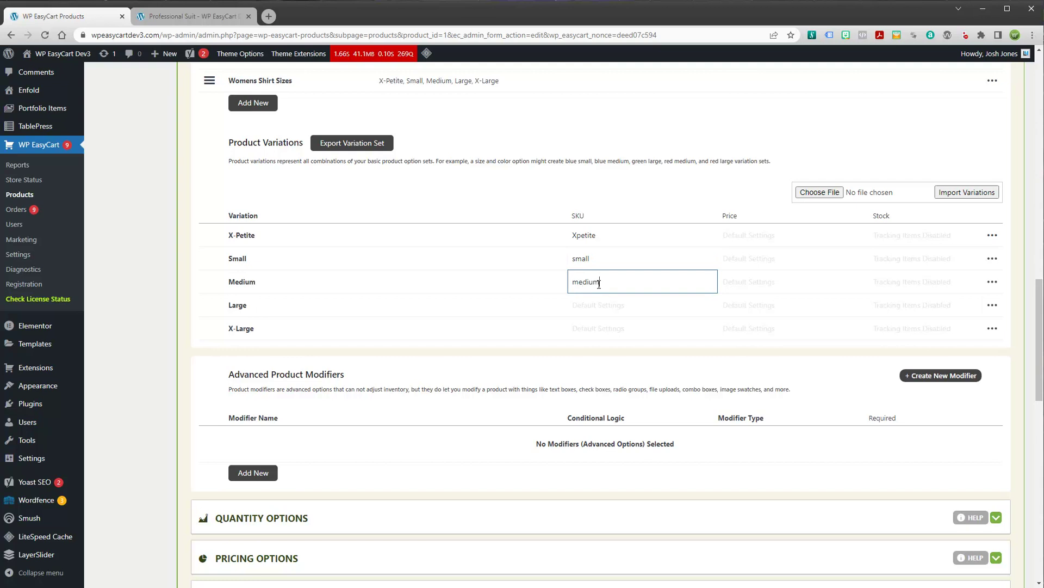
pyautogui.write('383829')
# Enter SKUs large392928 for Large and xlarge2938 for X-Large
pyautogui.click(599, 314)
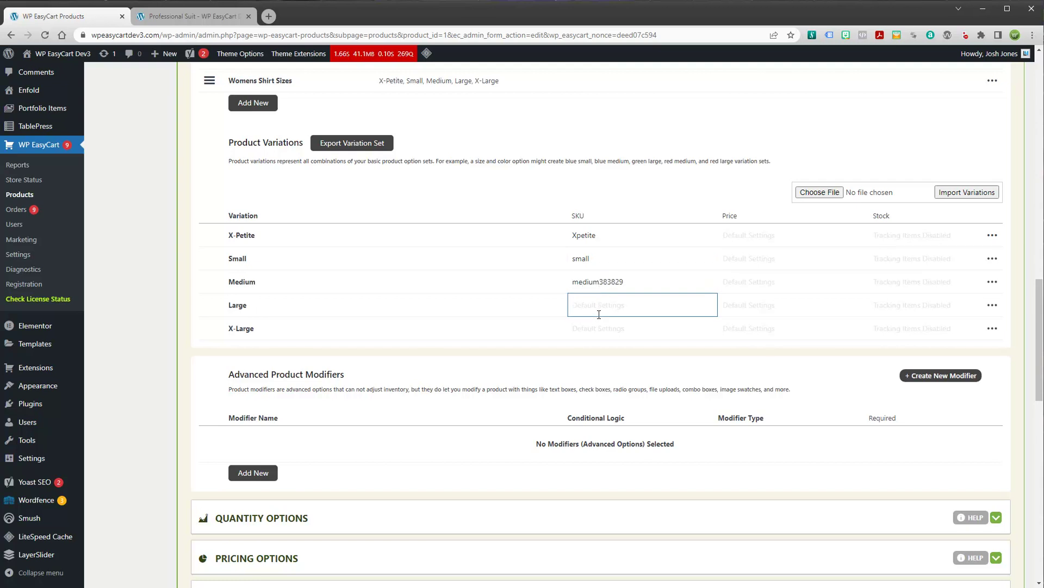
pyautogui.write('large392928')
pyautogui.press('Tab')
pyautogui.press('Tab')
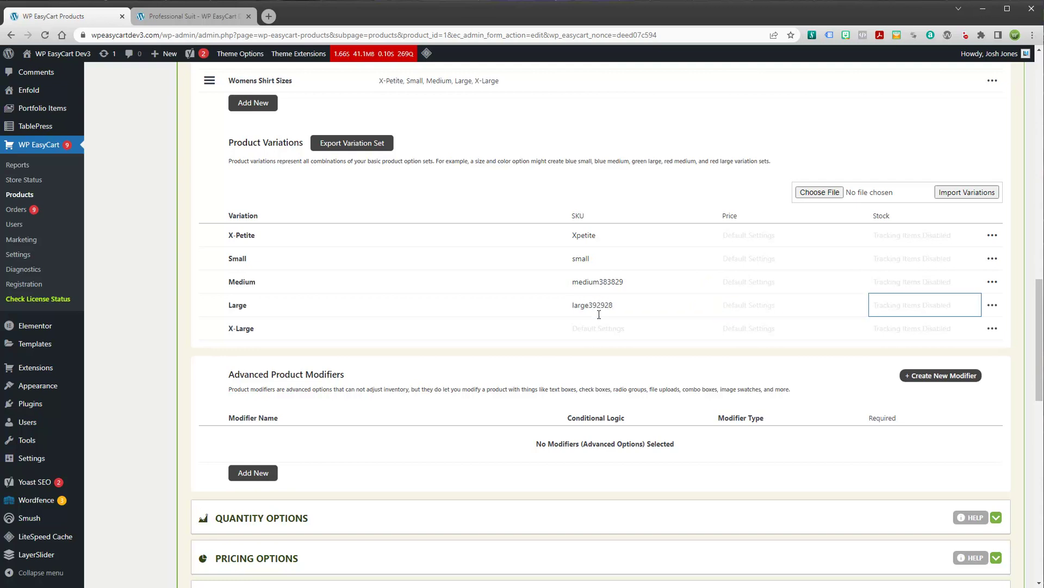
pyautogui.press('Tab')
pyautogui.write('xla')
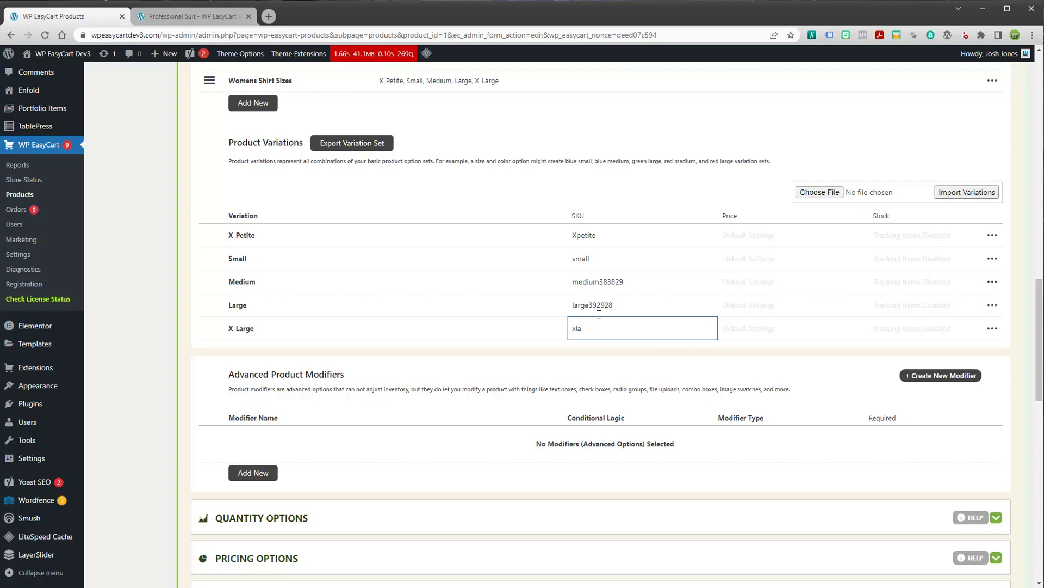
pyautogui.write('rge2938')
pyautogui.click(767, 330)
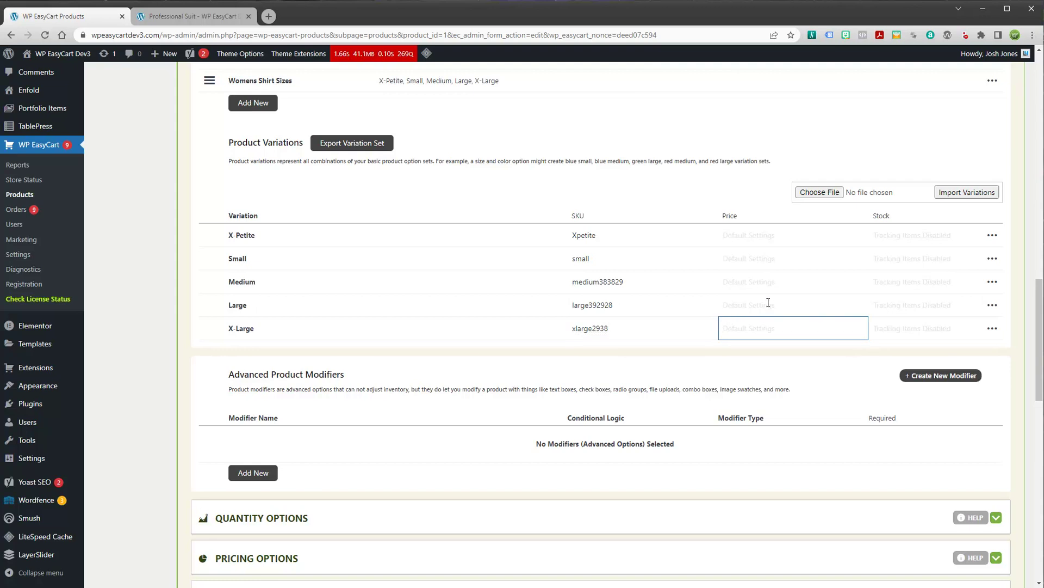
pyautogui.scroll(5, 660, 264)
pyautogui.scroll(10, 326, 212)
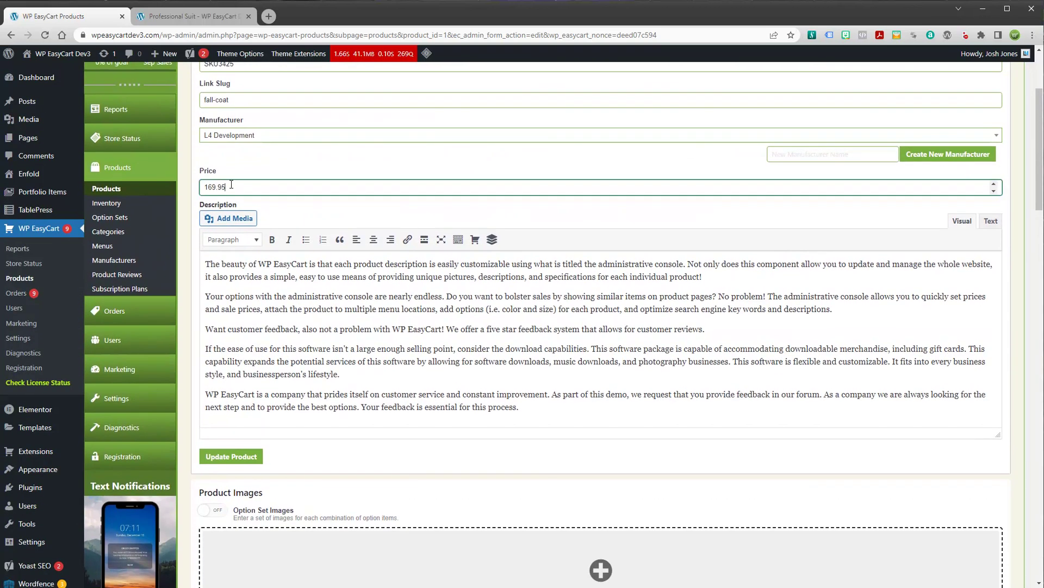
pyautogui.doubleClick(242, 187)
pyautogui.scroll(-14, 499, 272)
pyautogui.click(731, 341)
pyautogui.click(732, 430)
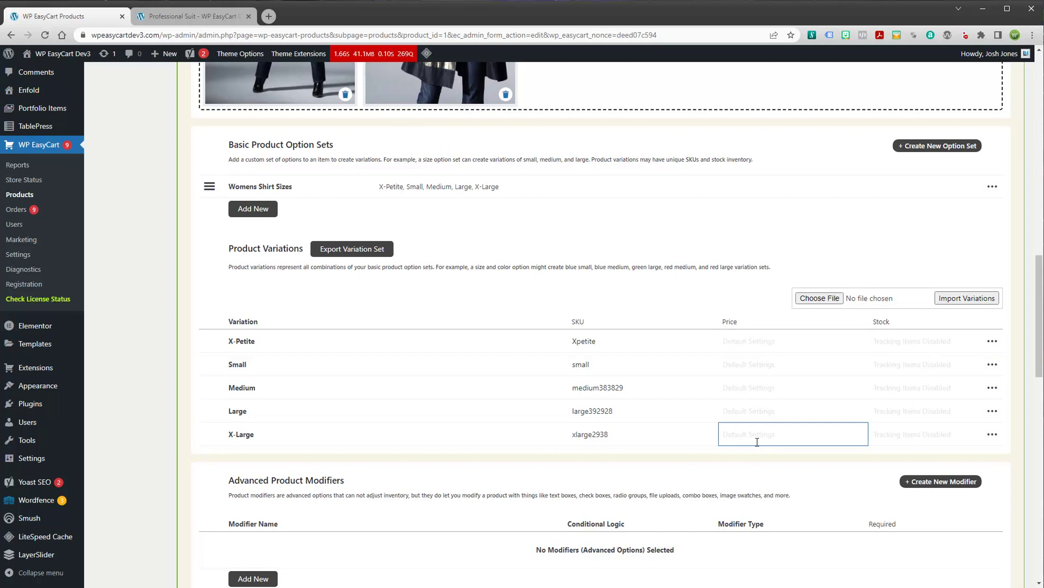
pyautogui.write('200')
pyautogui.press('Tab')
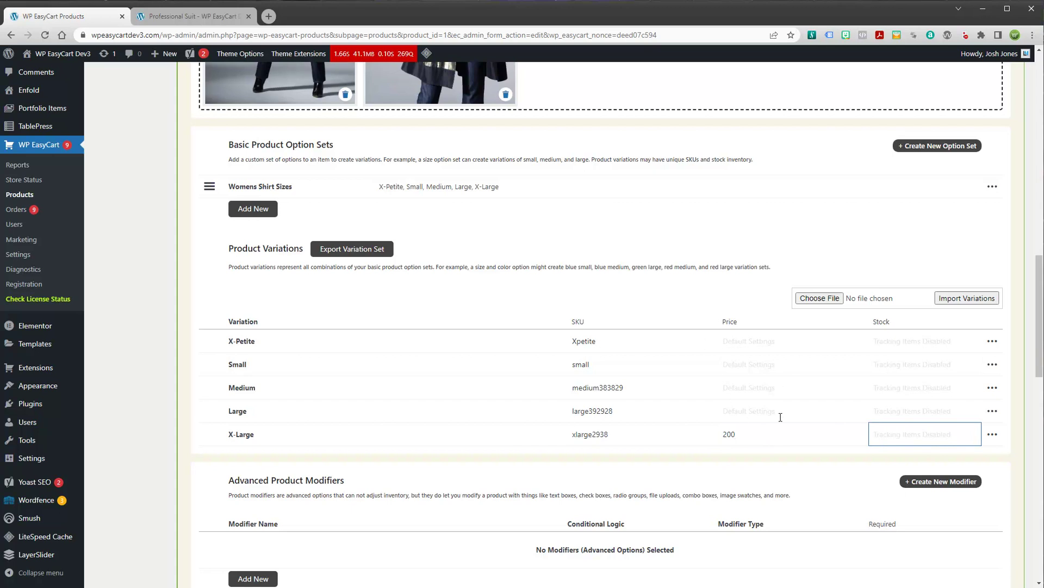
pyautogui.click(736, 430)
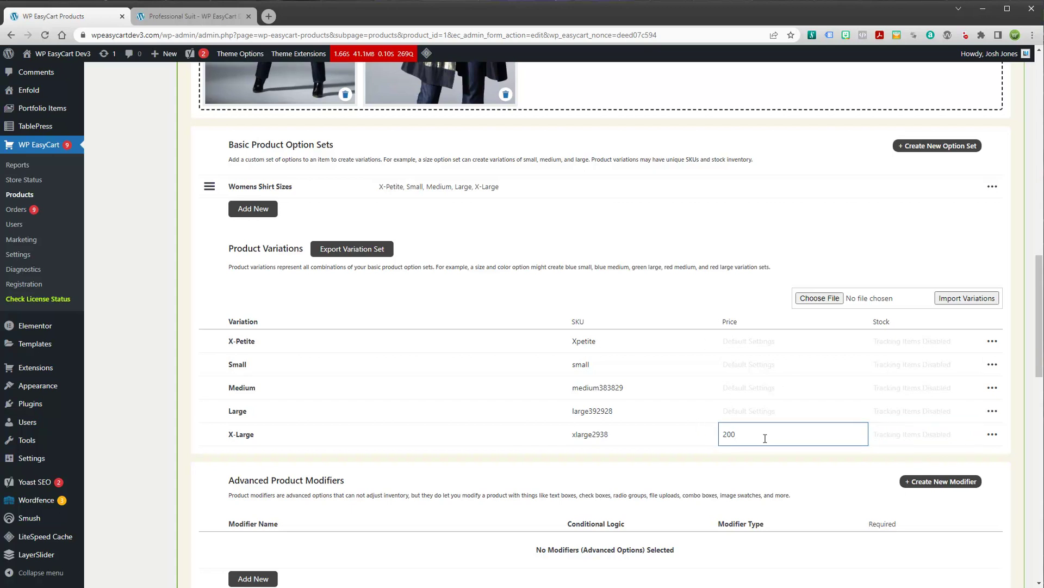
pyautogui.press('BackSpace')
pyautogui.press('BackSpace')
pyautogui.press('BackSpace')
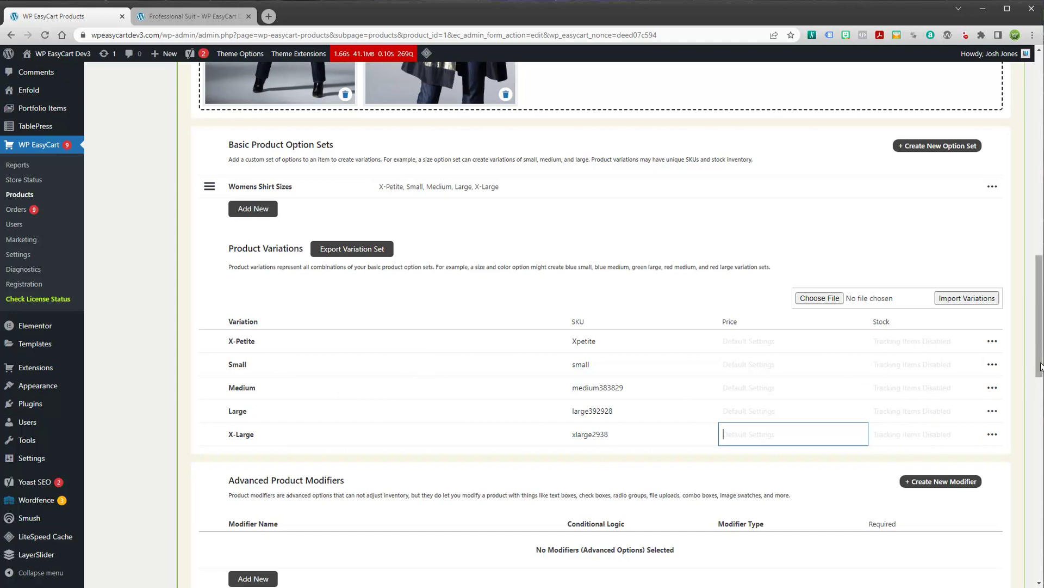
# Expand Fall Coat's Quantity Options, showing overall tracking with 25 in stock
pyautogui.moveTo(1038, 373); pyautogui.dragTo(1038, 378)
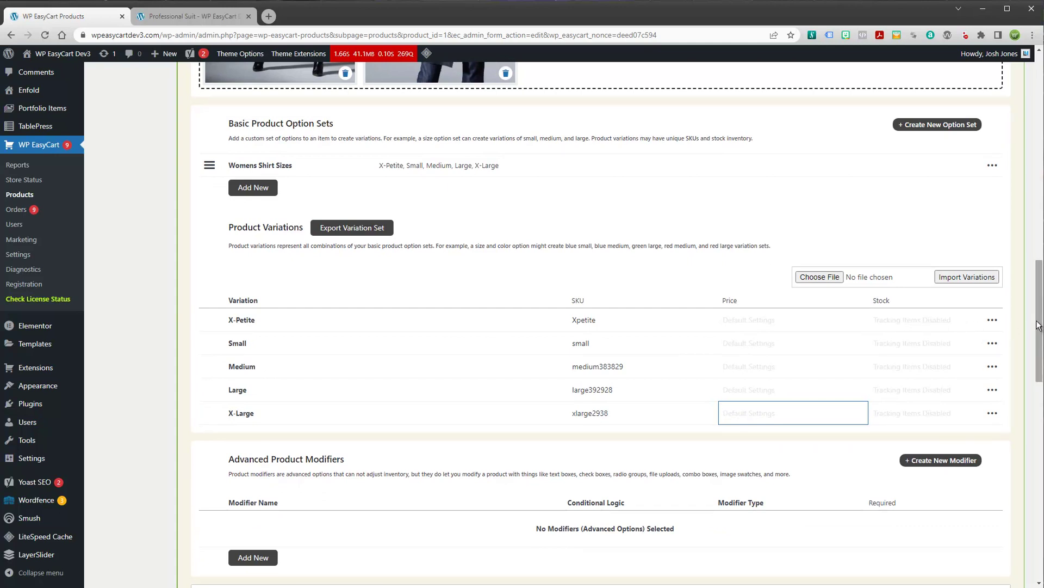
pyautogui.moveTo(1039, 325); pyautogui.dragTo(1020, 348)
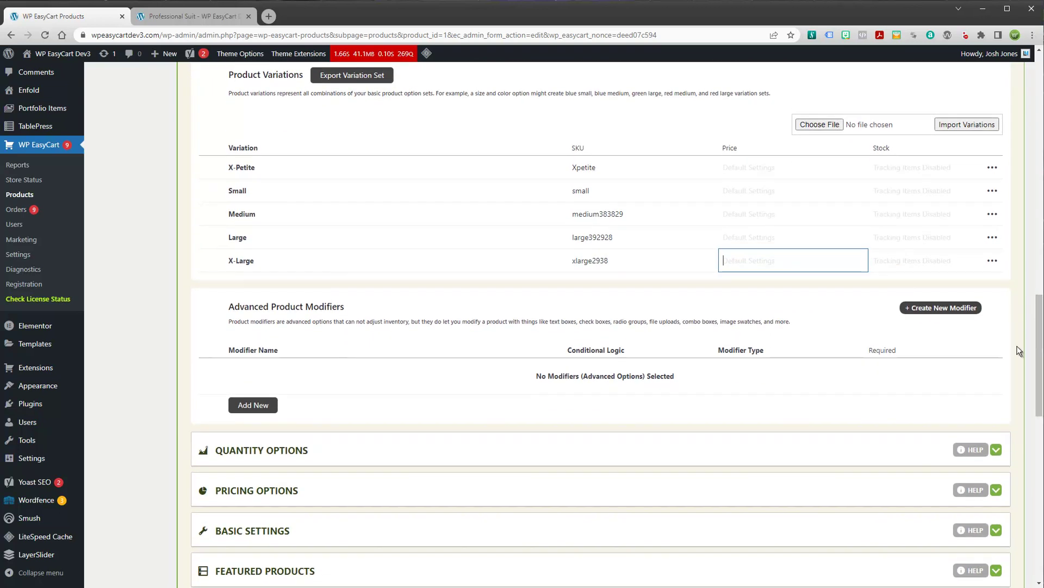
pyautogui.click(266, 450)
pyautogui.scroll(-1, 315, 481)
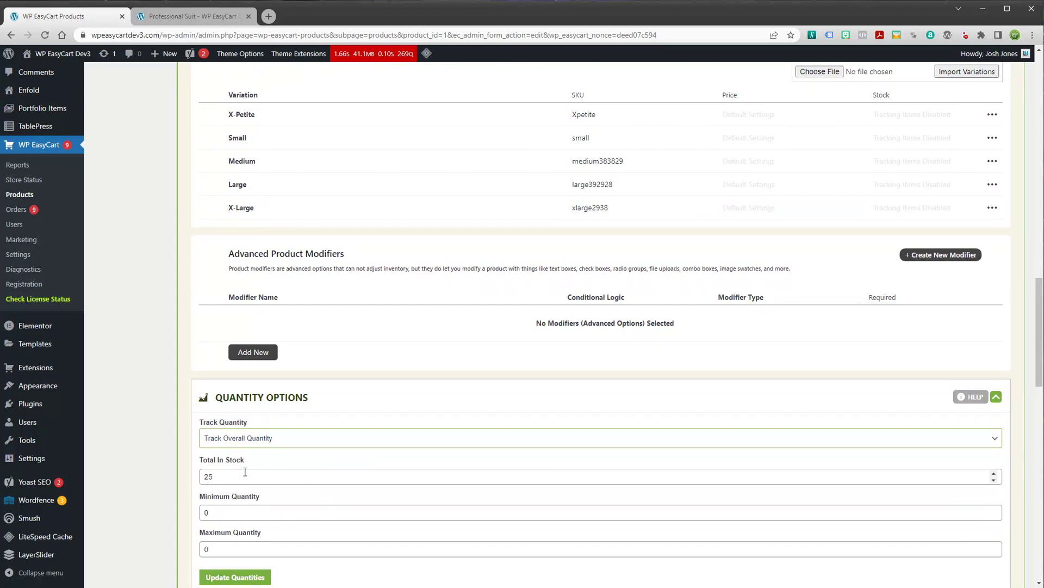
# On the storefront, open Fall Coat from the Shop listing and highlight its '25 Left in Stock' note
pyautogui.click(185, 16)
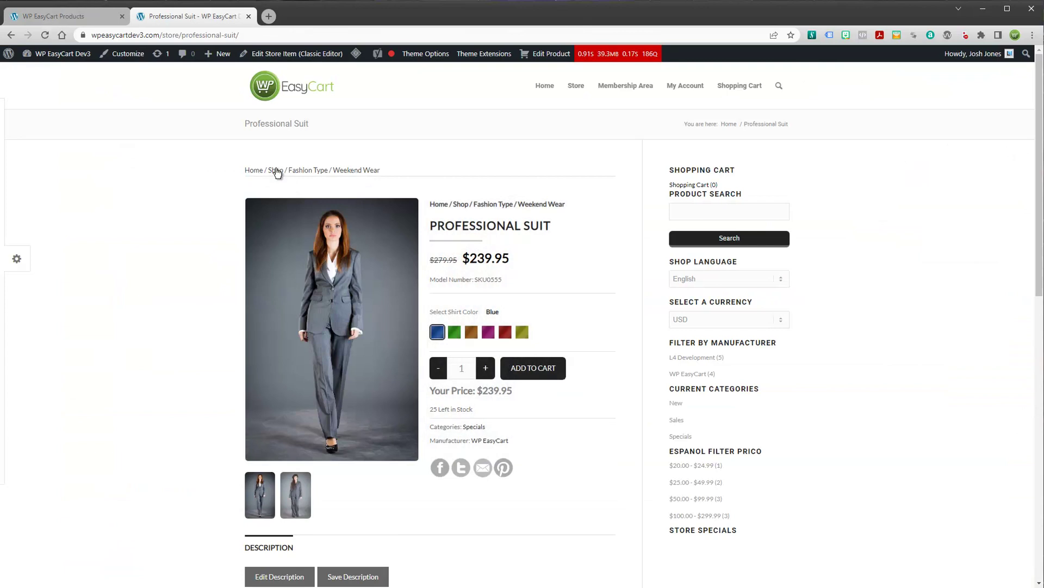
pyautogui.click(276, 170)
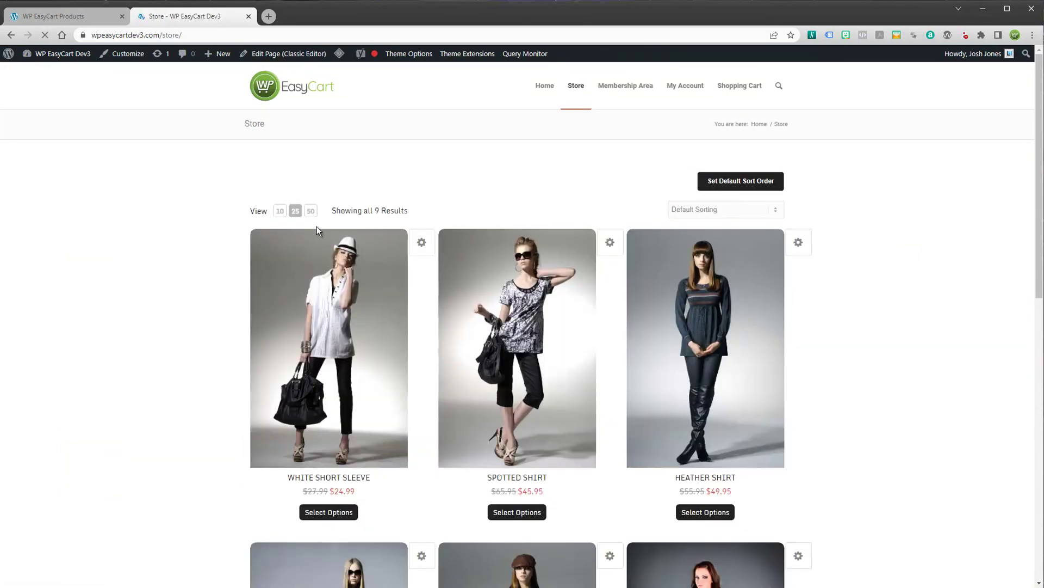
pyautogui.scroll(-12, 322, 228)
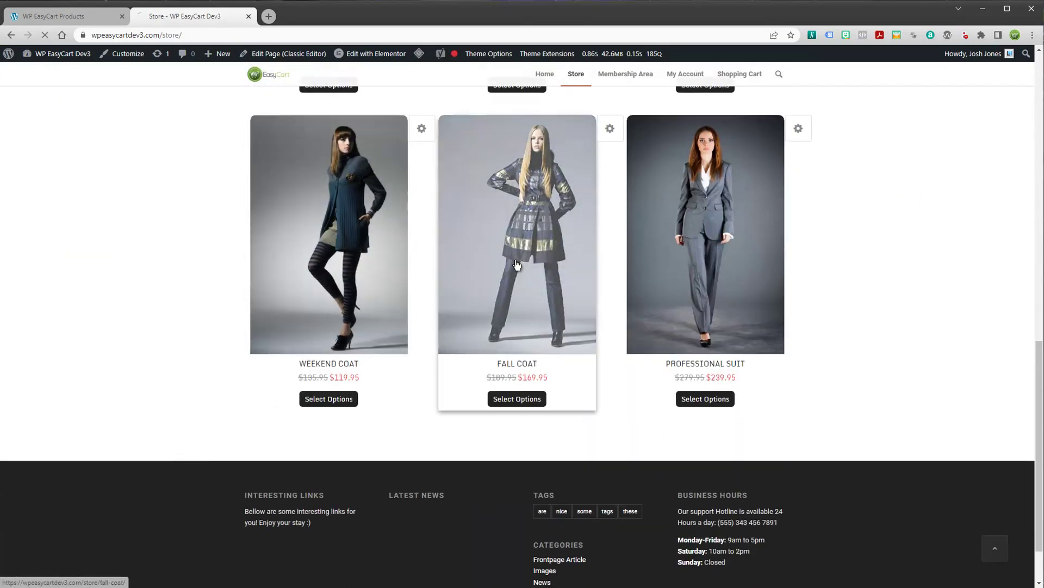
pyautogui.click(518, 267)
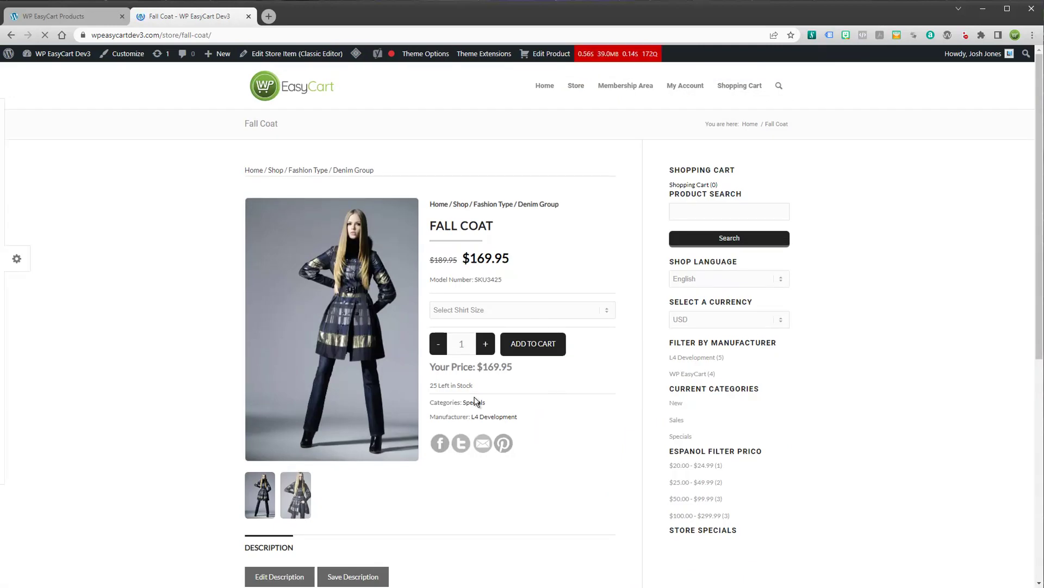
pyautogui.moveTo(473, 385); pyautogui.dragTo(432, 387)
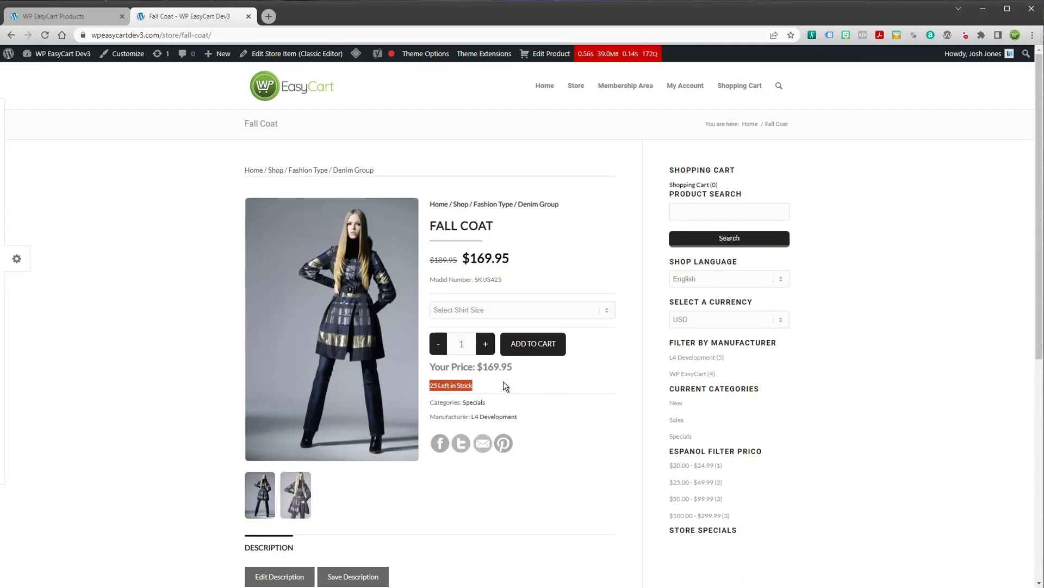
# Select Large as the shirt size (model large392928), then return to the admin editor
pyautogui.click(474, 309)
pyautogui.click(462, 340)
pyautogui.click(469, 315)
pyautogui.click(471, 358)
pyautogui.click(471, 312)
pyautogui.click(632, 291)
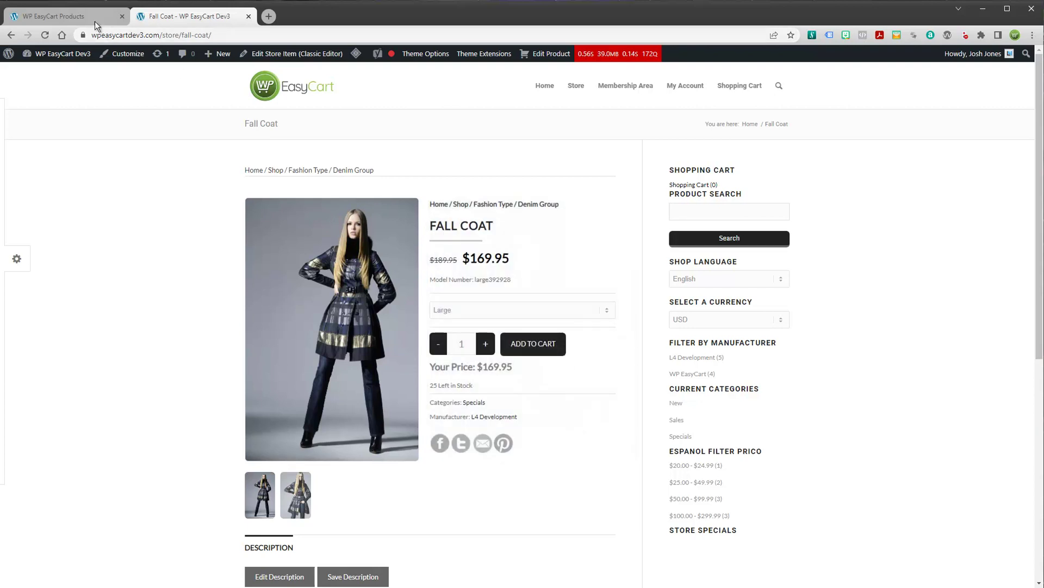
pyautogui.click(65, 16)
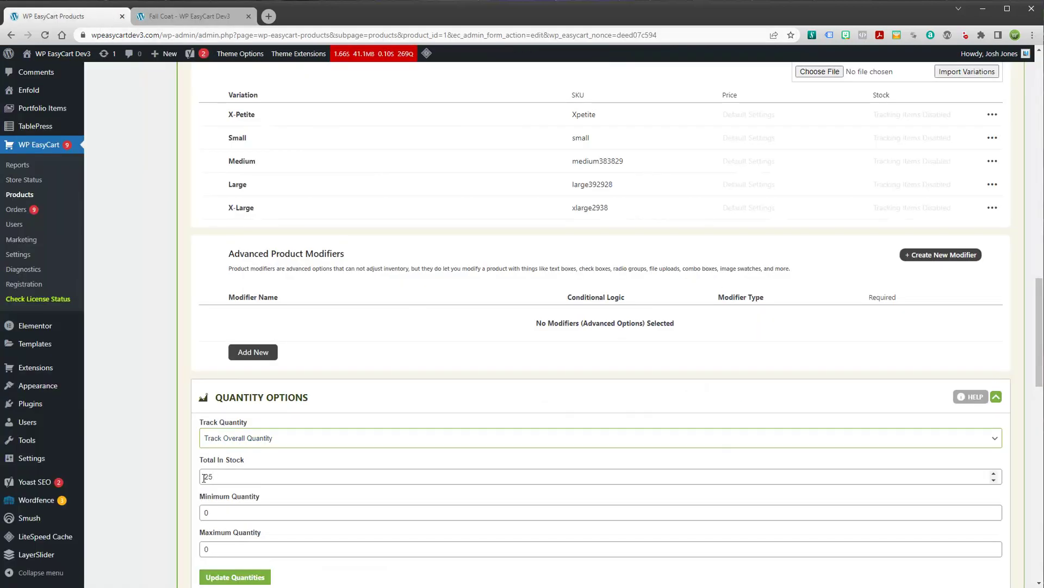
# Switch Fall Coat's Track Quantity to Track Variation Quantity
pyautogui.click(288, 437)
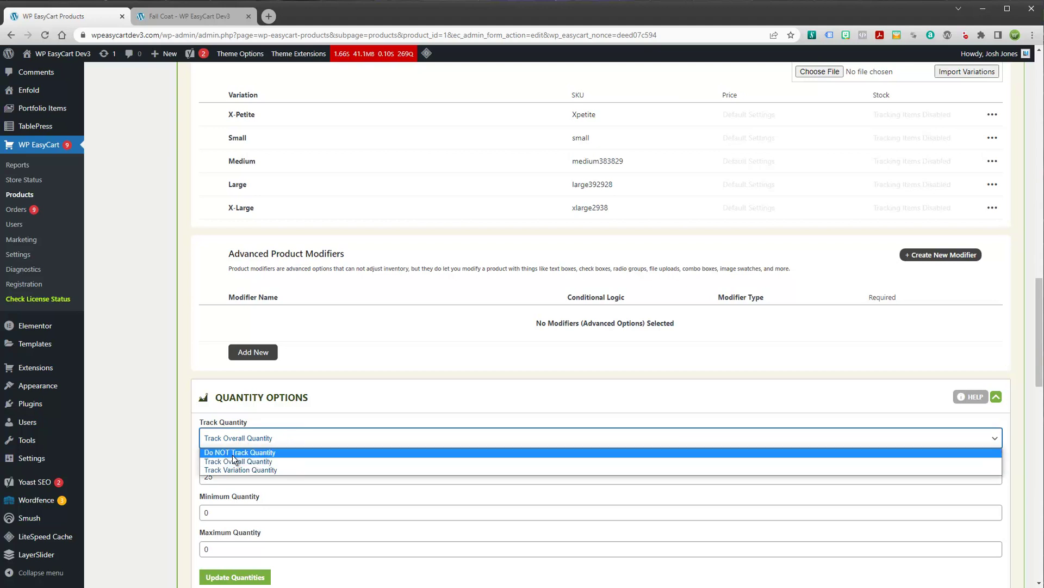
pyautogui.click(246, 470)
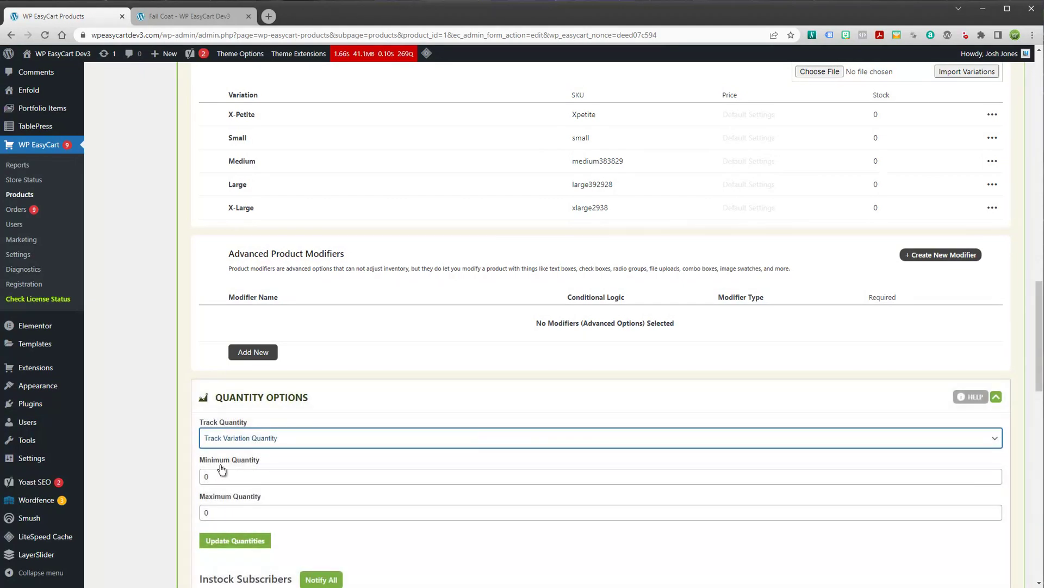
pyautogui.scroll(2, 971, 219)
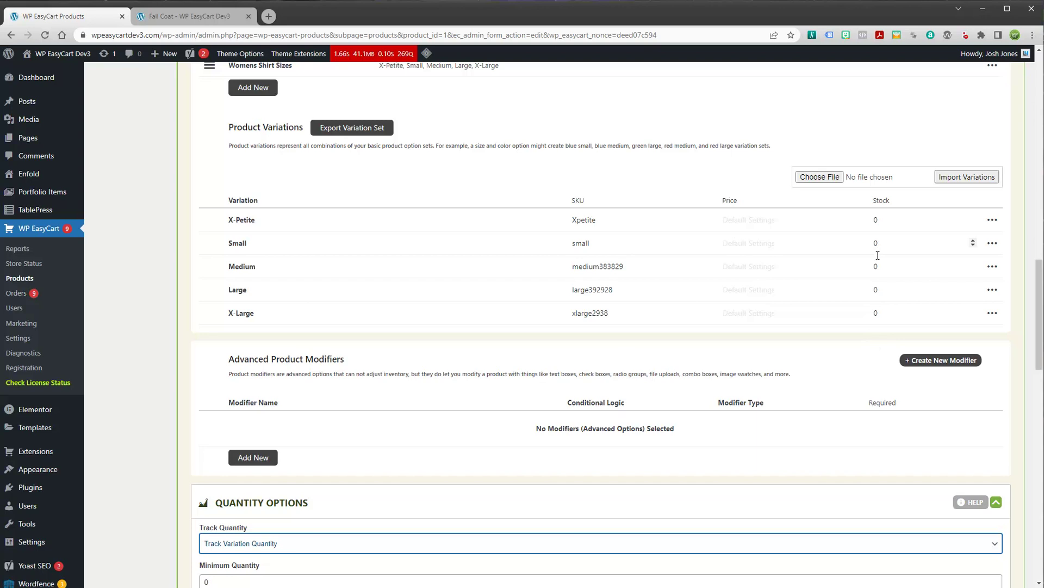
# Enter variation stock: 5 X-Petite, 3 Small, 4 Medium, 7 Large and 9 X-Large
pyautogui.click(877, 220)
pyautogui.write('5')
pyautogui.press('Tab')
pyautogui.write('3')
pyautogui.press('Tab')
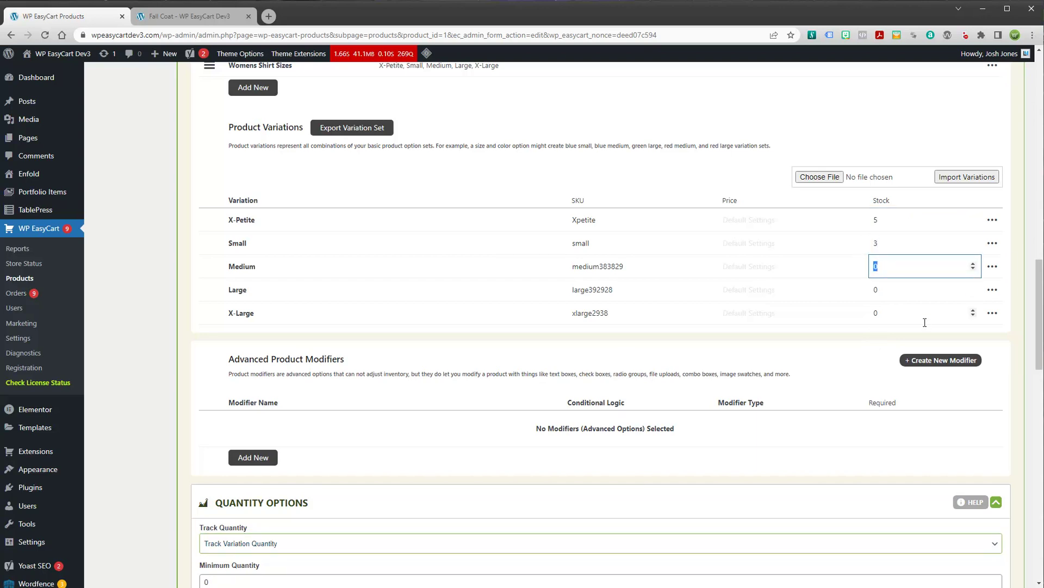
pyautogui.write('4')
pyautogui.press('Tab')
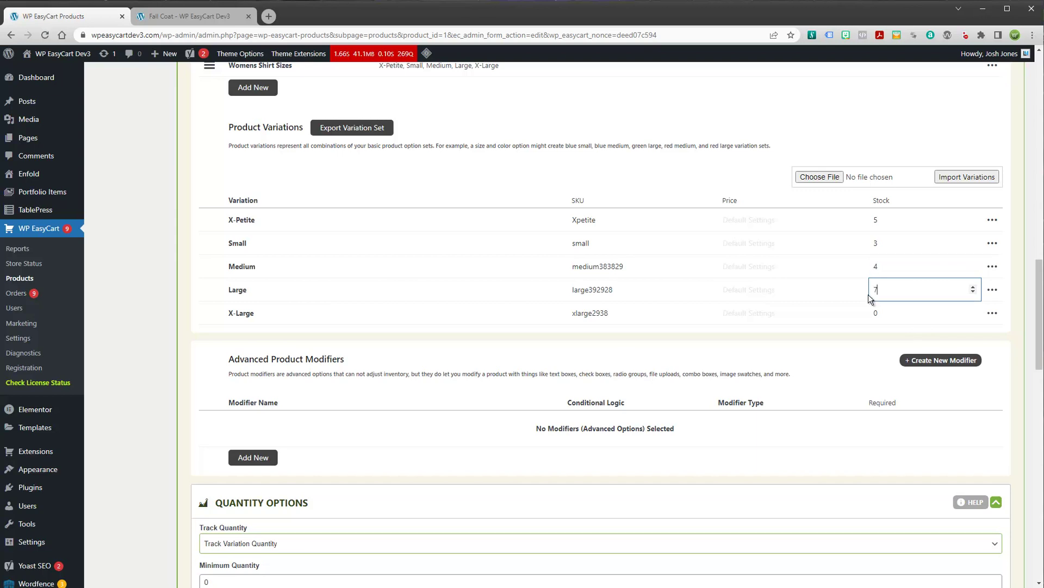
pyautogui.click(883, 313)
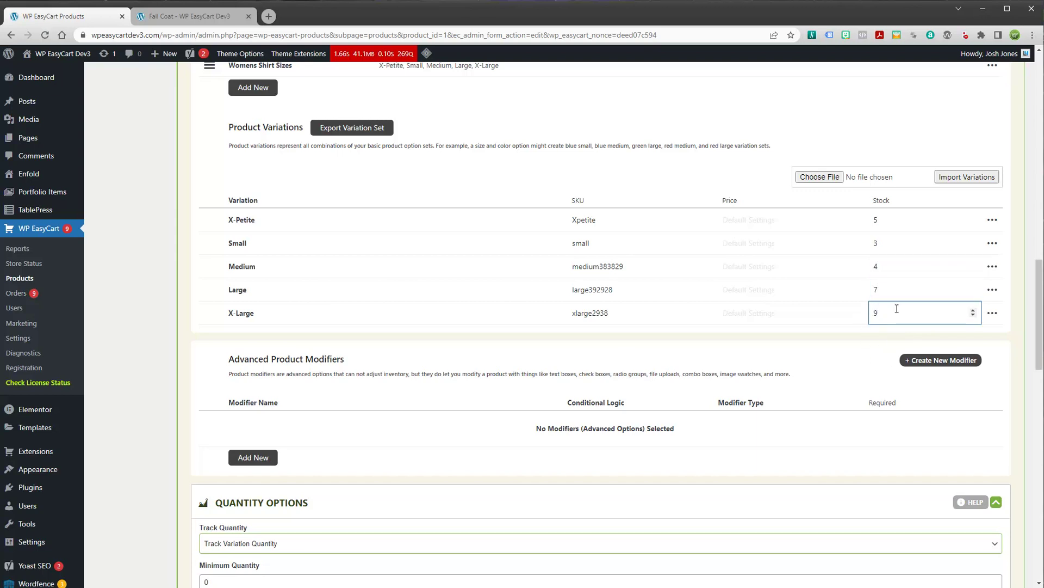
pyautogui.press('Tab')
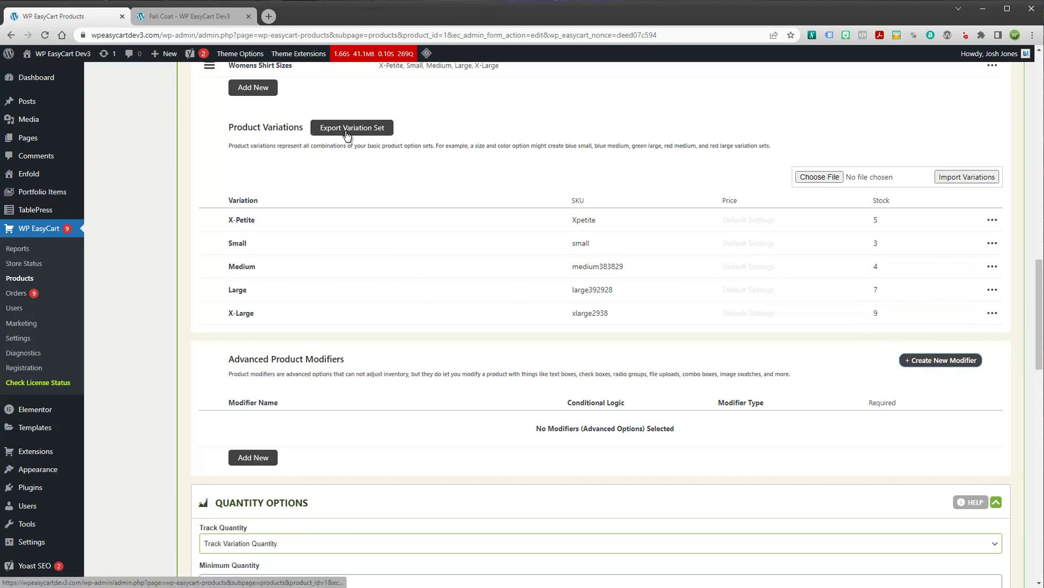
# Reload the Fall Coat store page and check X-Petite, then Medium with model number medium383829
pyautogui.click(198, 20)
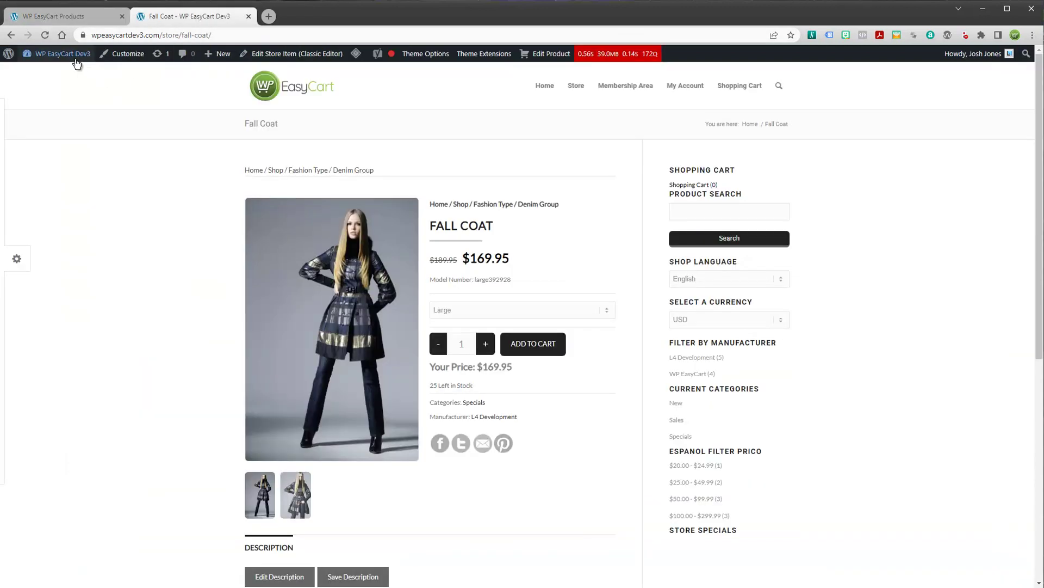
pyautogui.click(45, 35)
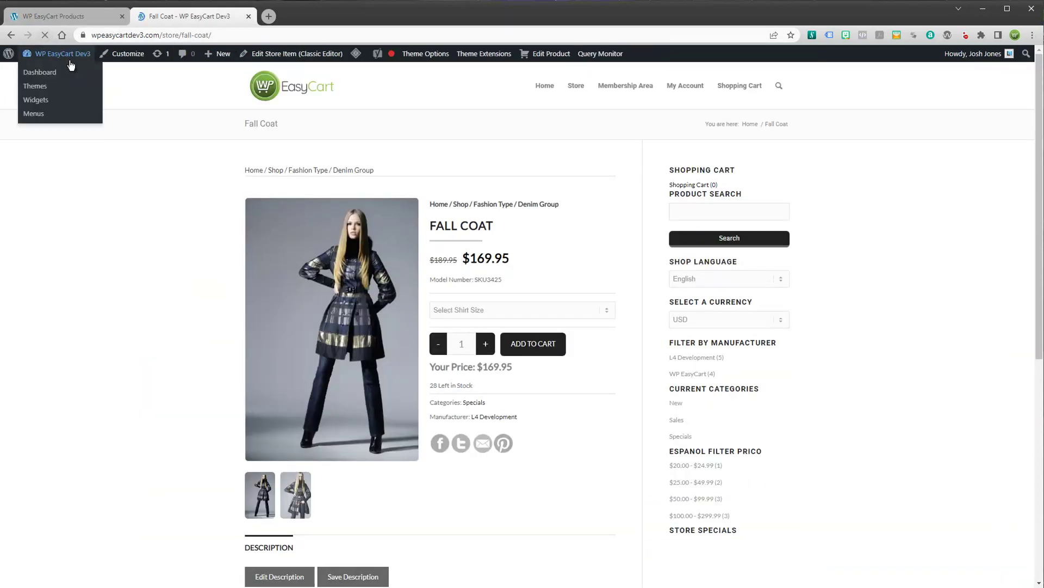
pyautogui.click(445, 310)
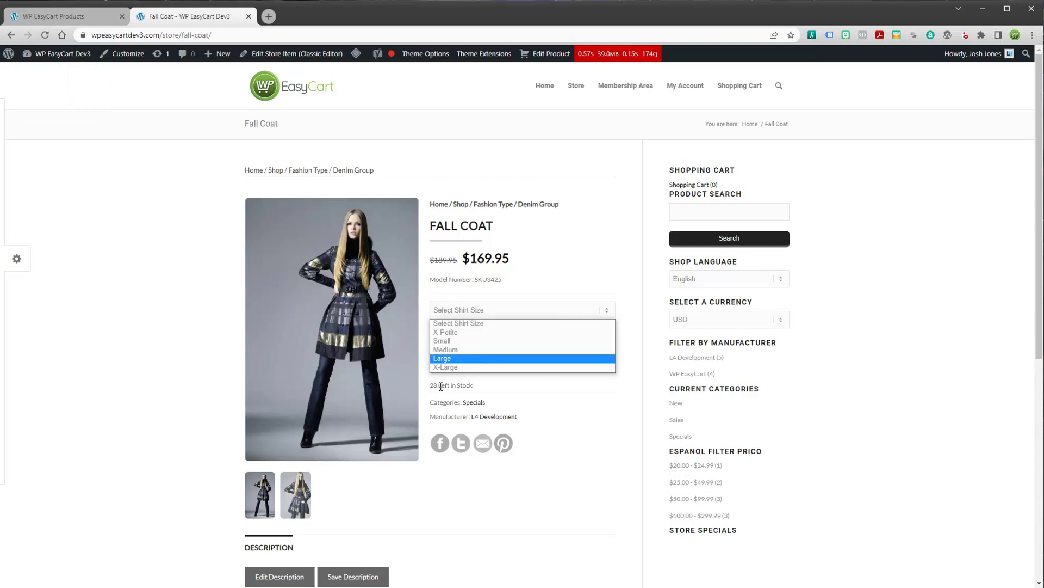
pyautogui.click(445, 331)
pyautogui.click(452, 310)
pyautogui.click(456, 350)
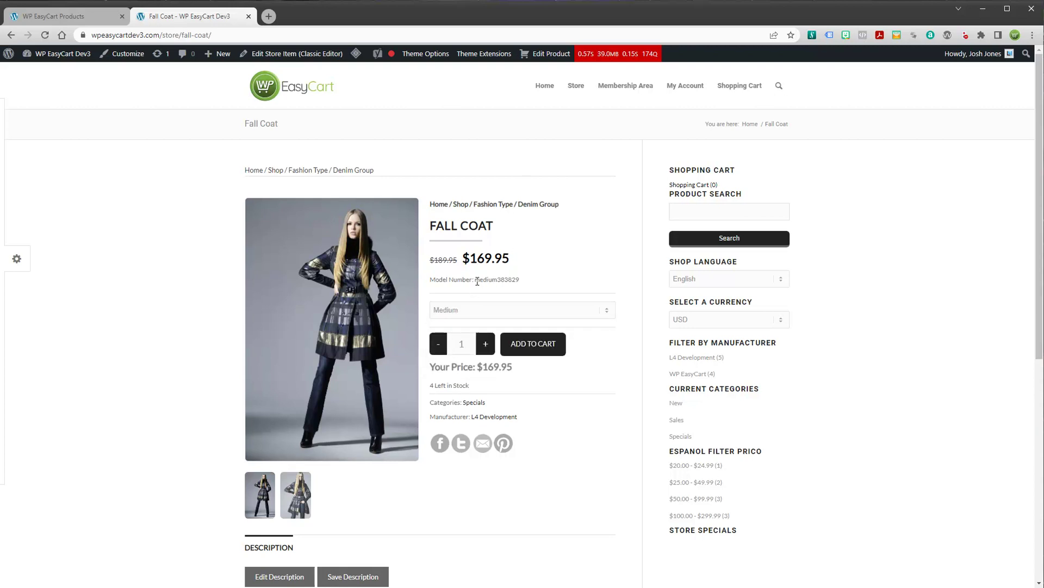
pyautogui.moveTo(476, 280); pyautogui.dragTo(523, 281)
# Check the Large and X-Large sizes, then return to the Fall Coat admin editor
pyautogui.click(459, 312)
pyautogui.click(457, 358)
pyautogui.click(449, 311)
pyautogui.click(451, 365)
pyautogui.click(109, 17)
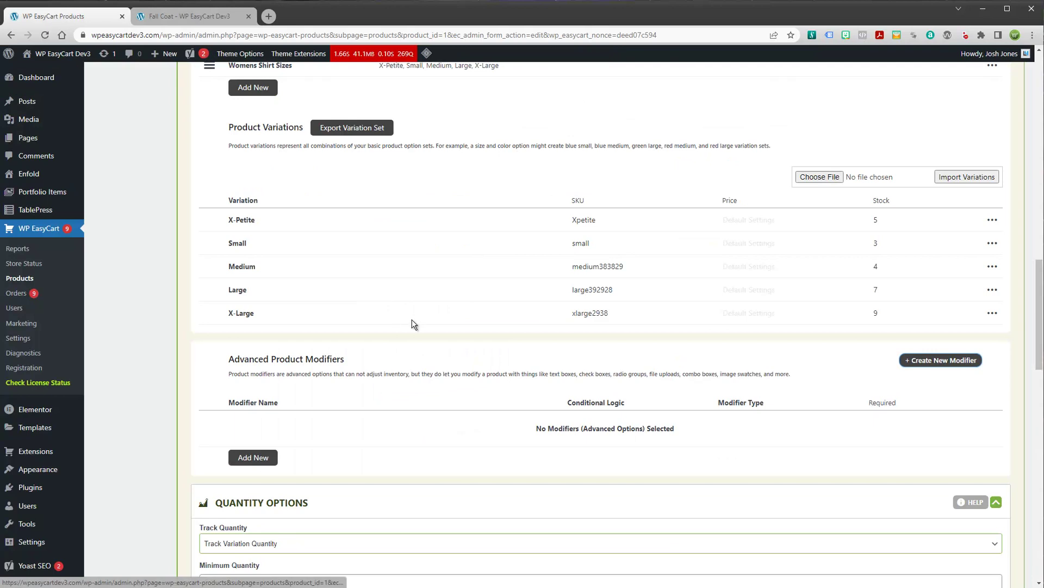
pyautogui.scroll(1, 327, 200)
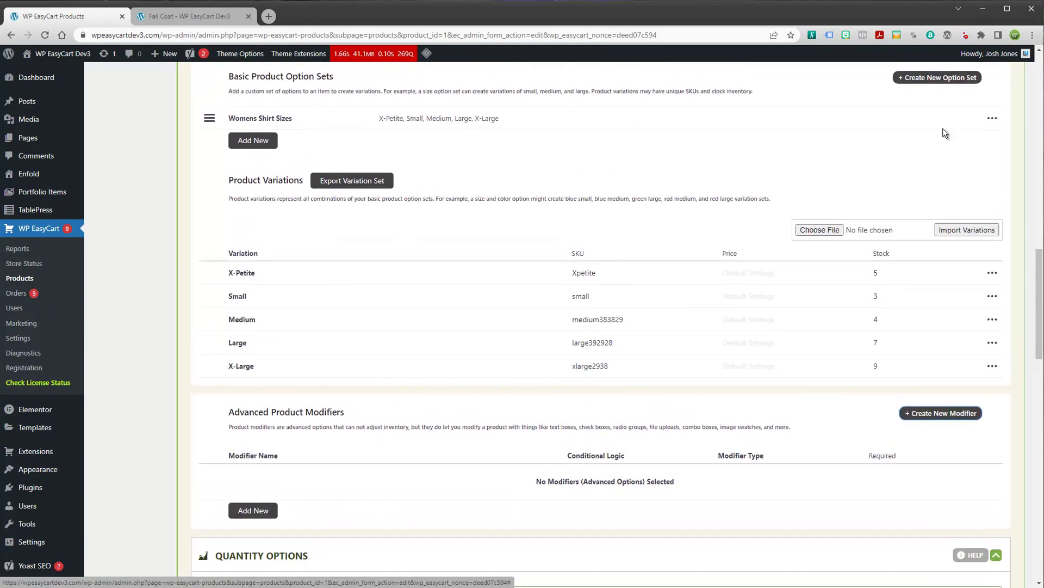
pyautogui.click(937, 78)
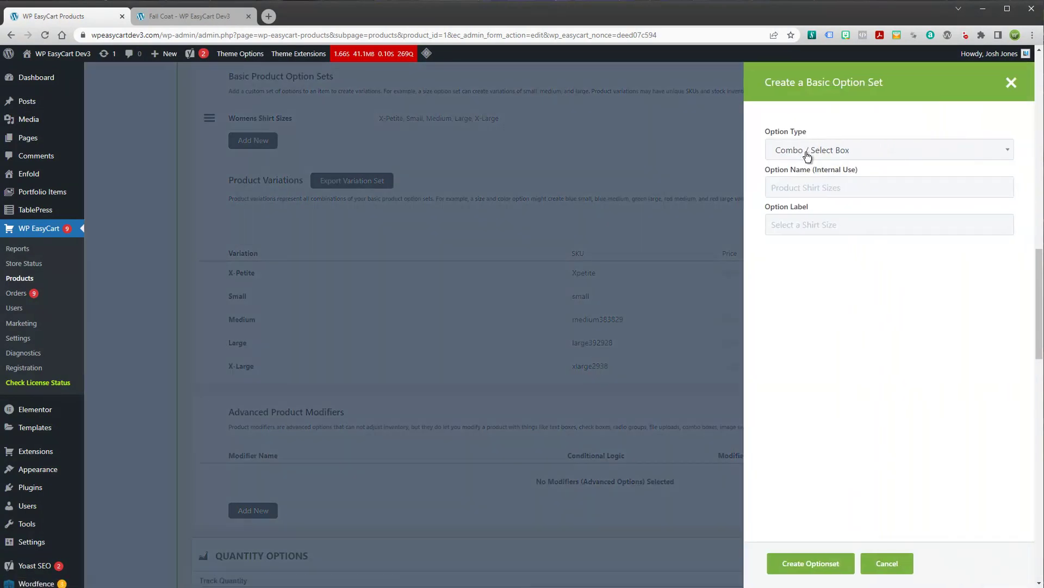
pyautogui.click(807, 154)
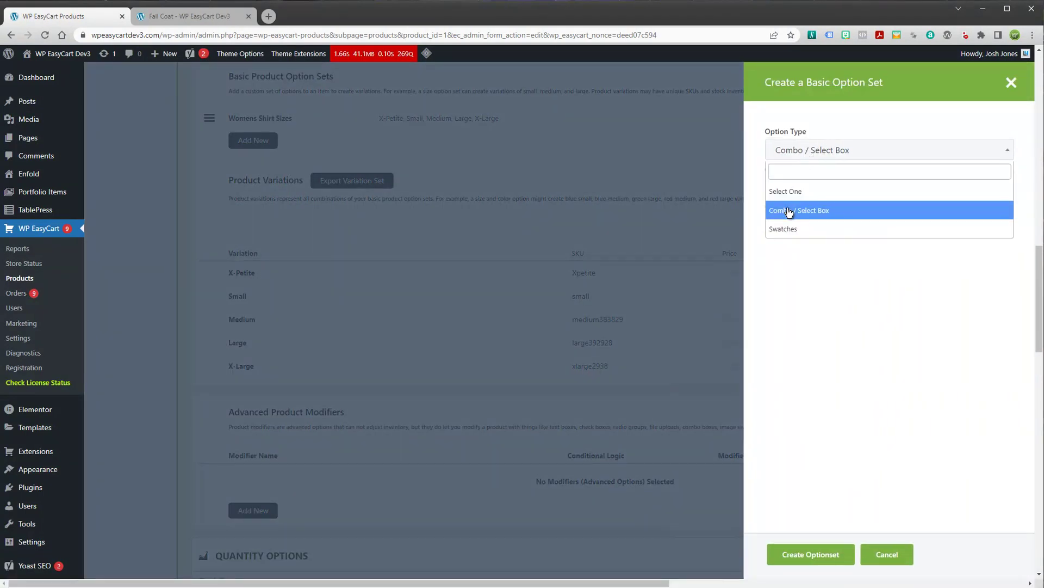
pyautogui.click(1011, 86)
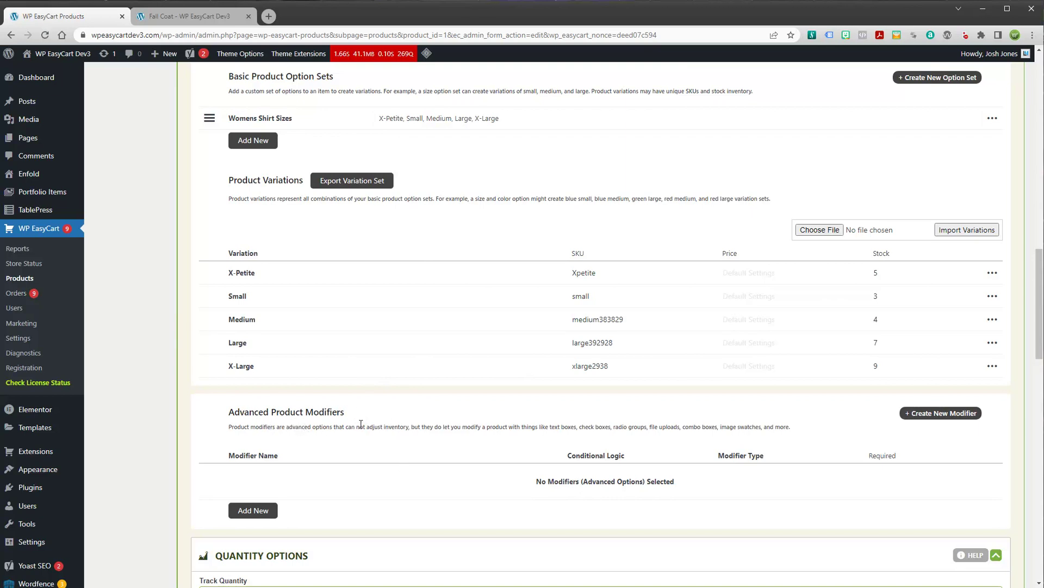
pyautogui.scroll(-1, 627, 438)
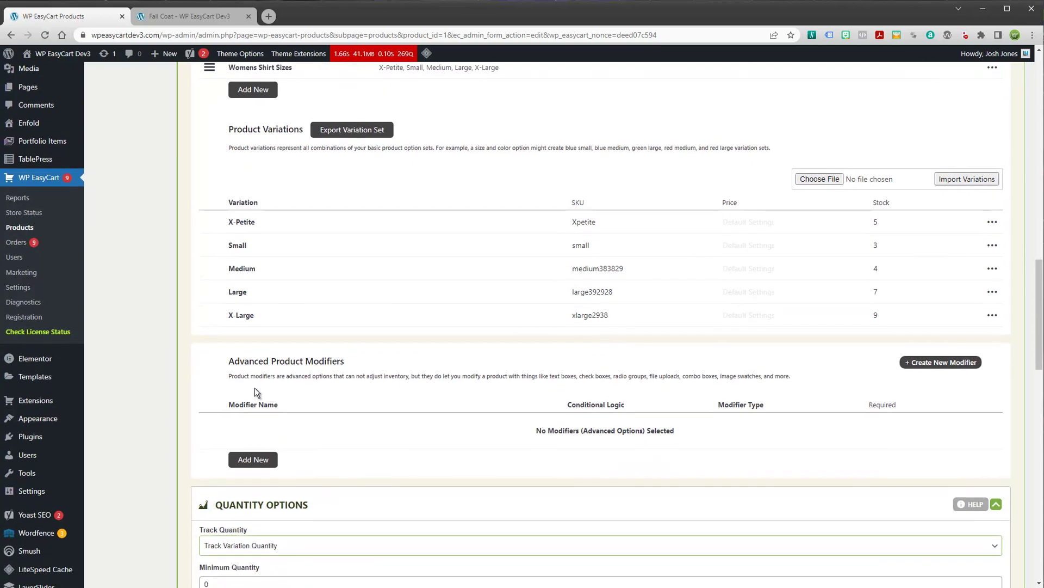
pyautogui.moveTo(229, 374); pyautogui.dragTo(412, 378)
pyautogui.click(392, 377)
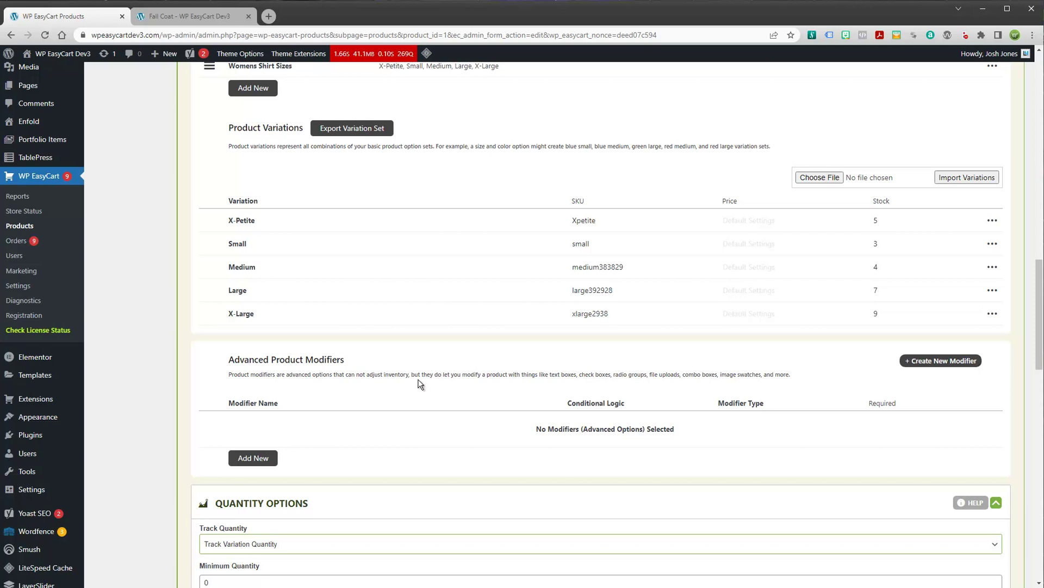
pyautogui.moveTo(413, 373); pyautogui.dragTo(781, 377)
pyautogui.click(840, 389)
pyautogui.click(188, 16)
pyautogui.click(481, 312)
pyautogui.click(481, 312)
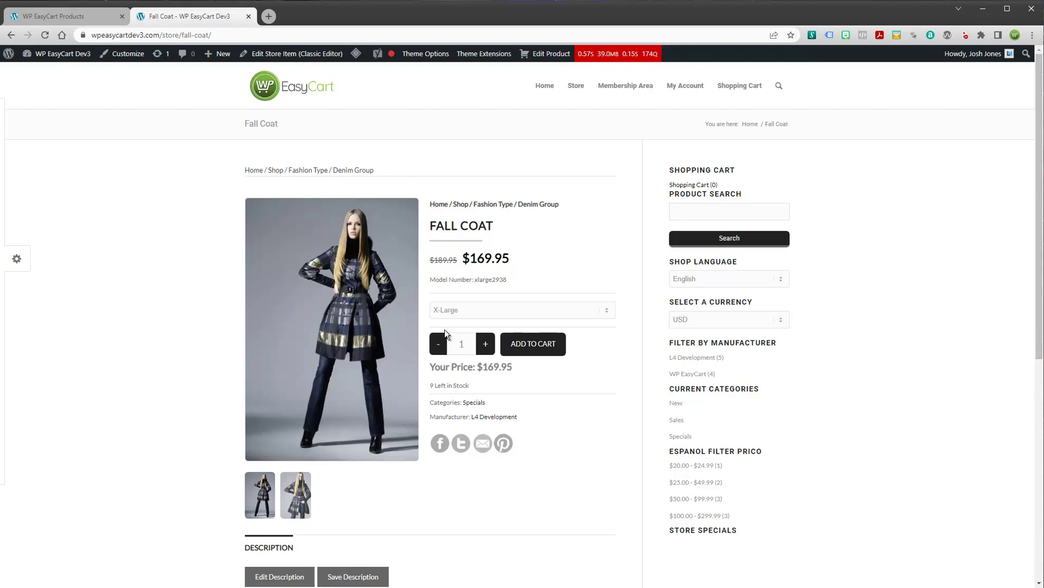
pyautogui.click(76, 17)
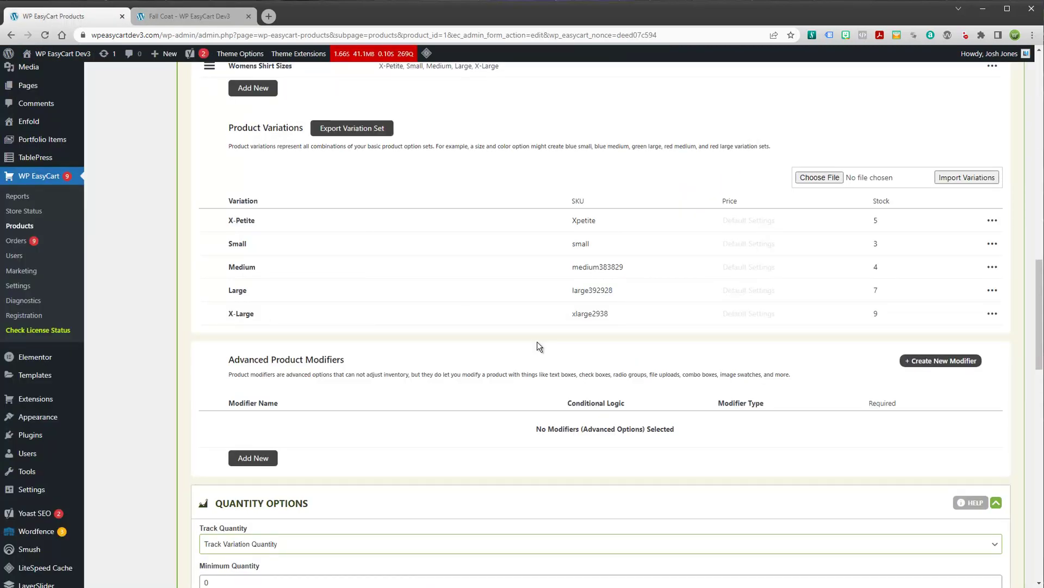
pyautogui.click(188, 17)
pyautogui.click(65, 17)
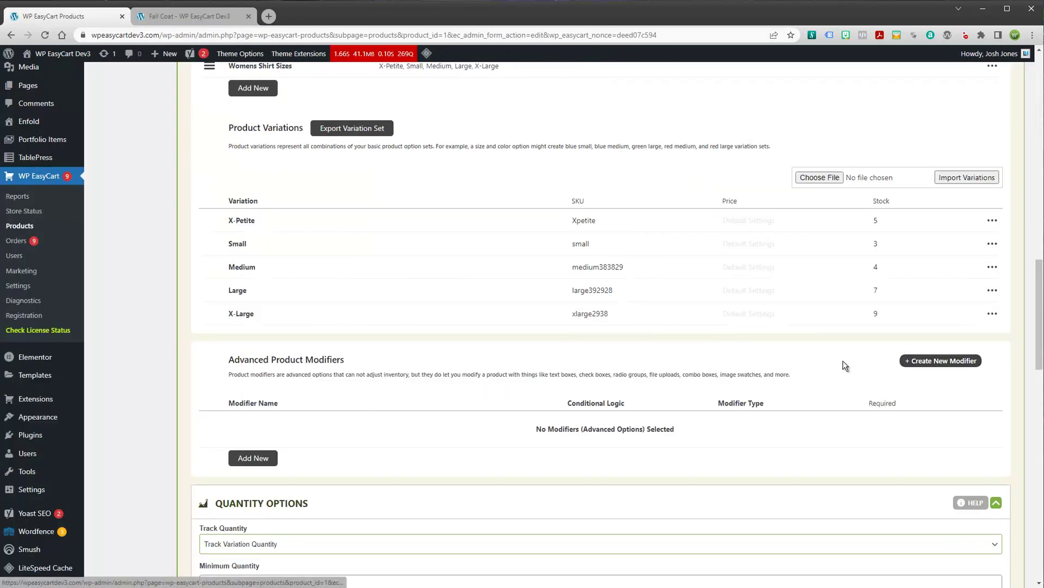
# Start a new advanced product modifier and browse Modifier Type options, Combo / Select Box to Dimensions
pyautogui.click(955, 366)
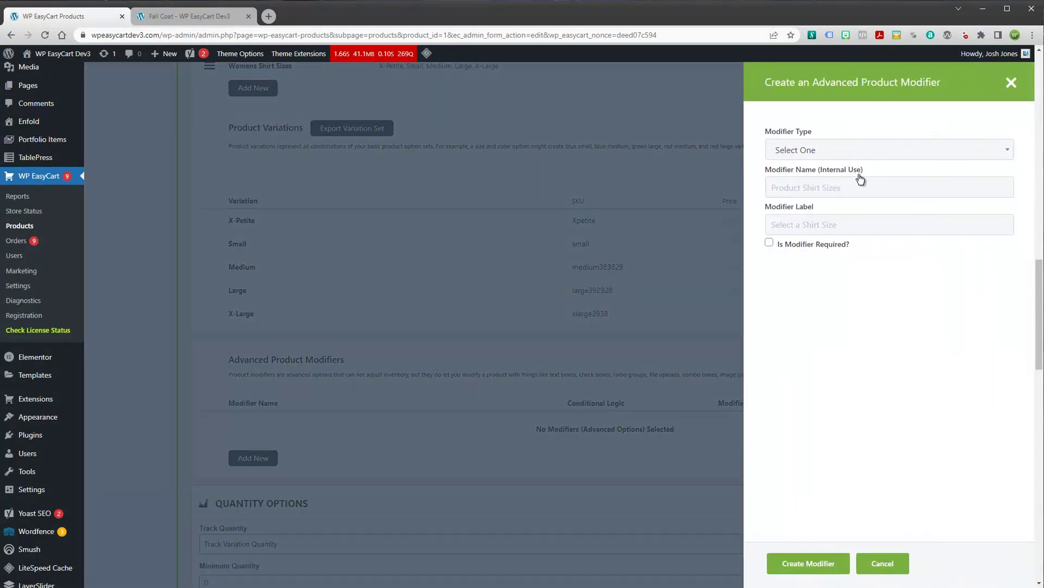
pyautogui.click(823, 157)
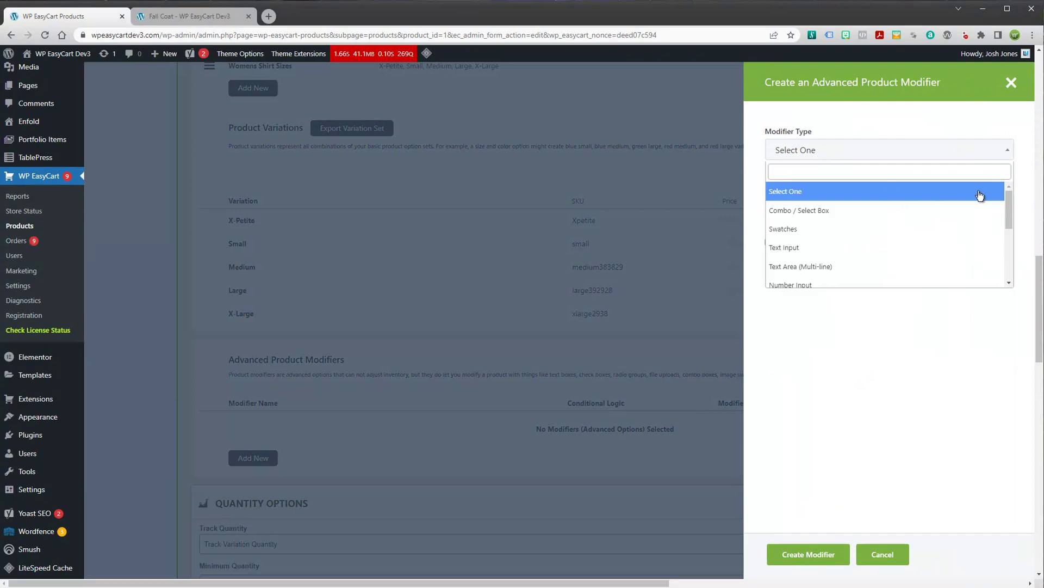
pyautogui.moveTo(1010, 200)
pyautogui.mouseDown()
pyautogui.moveTo(1012, 234)
pyautogui.moveTo(1019, 224)
pyautogui.moveTo(1007, 217)
pyautogui.mouseUp()
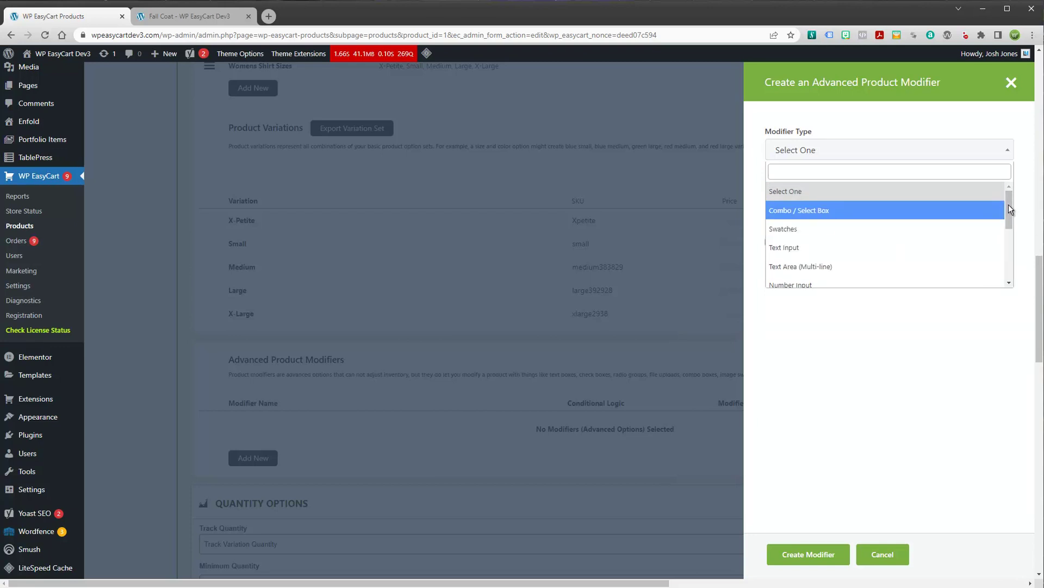
pyautogui.moveTo(1009, 204); pyautogui.dragTo(1008, 240)
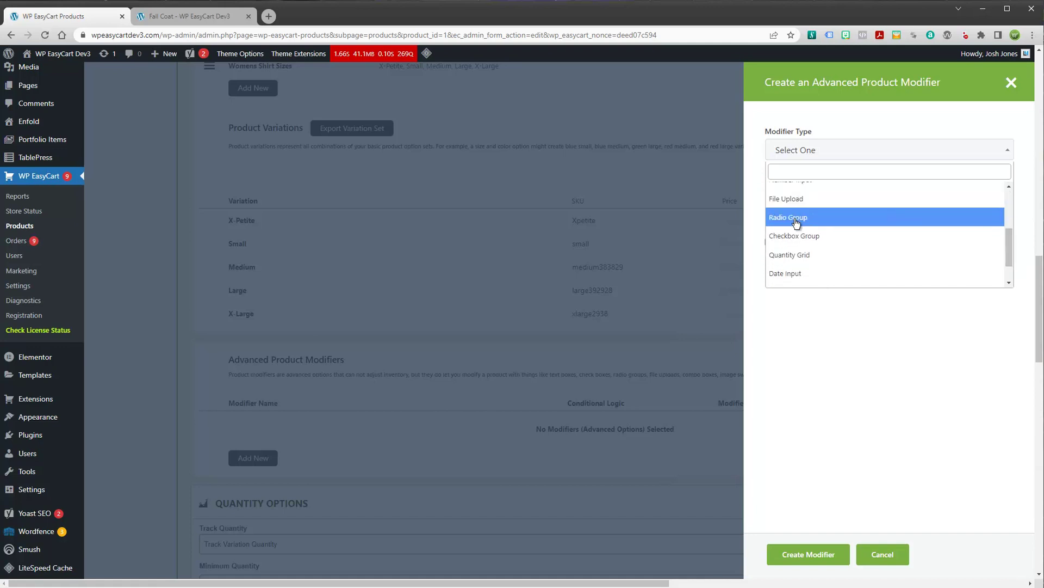
pyautogui.scroll(-1, 1009, 262)
pyautogui.scroll(-1, 1010, 263)
pyautogui.scroll(1, 1009, 265)
pyautogui.scroll(-1, 1009, 264)
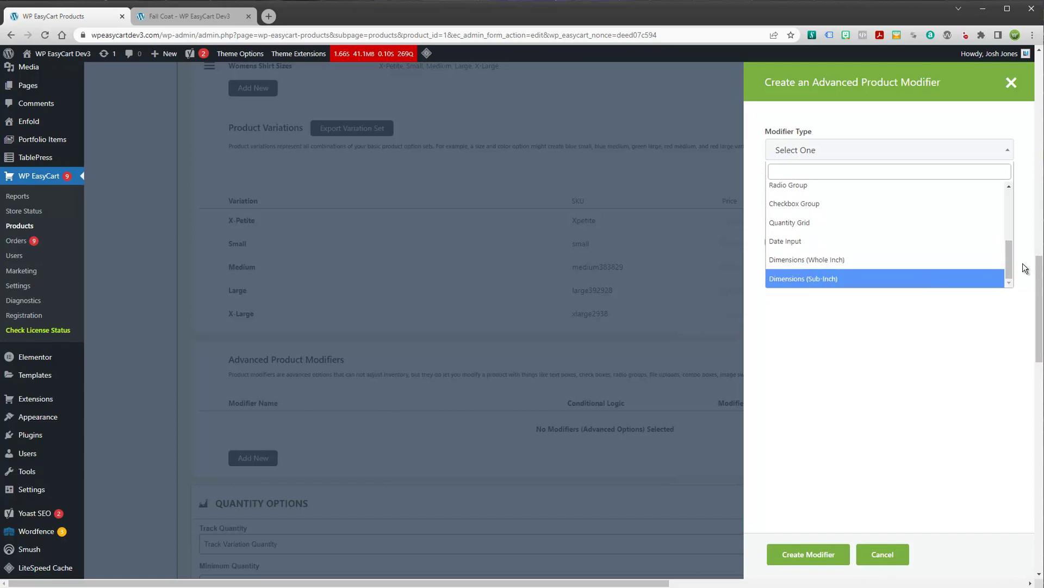
pyautogui.moveTo(1008, 257); pyautogui.dragTo(1010, 210)
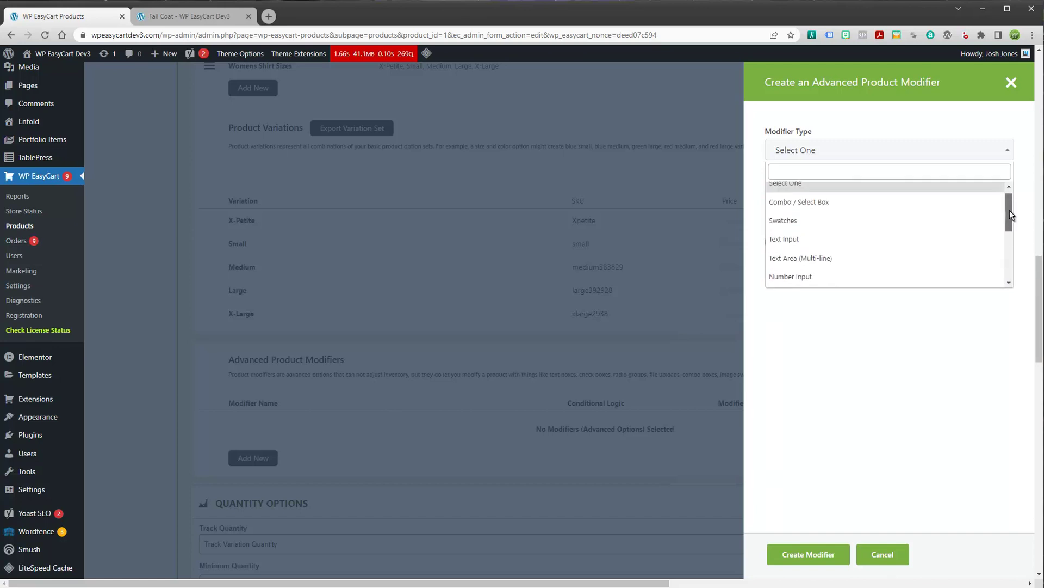
# Create a required Text Input modifier 'Users Name' labelled 'Please Enter your Name', with an error message
pyautogui.click(786, 243)
pyautogui.click(793, 190)
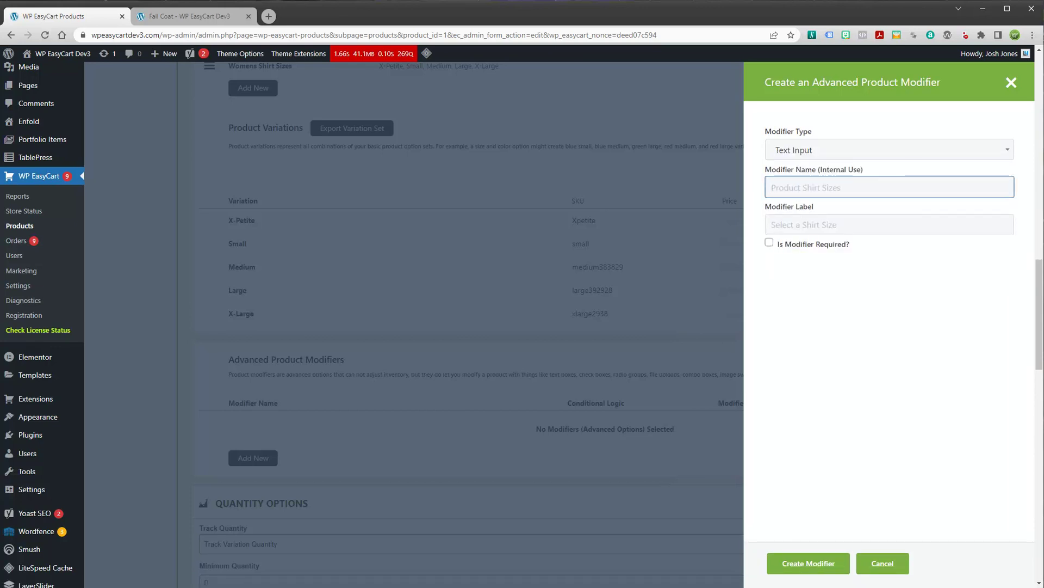
pyautogui.write('Users Name')
pyautogui.click(889, 224)
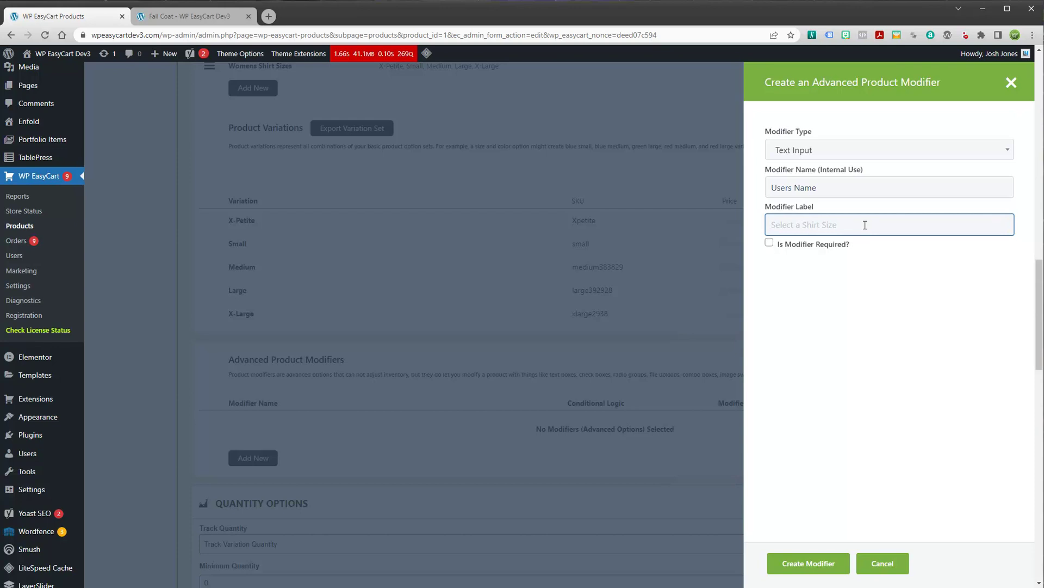
pyautogui.write('Please Enter your Name')
pyautogui.click(770, 243)
pyautogui.click(781, 284)
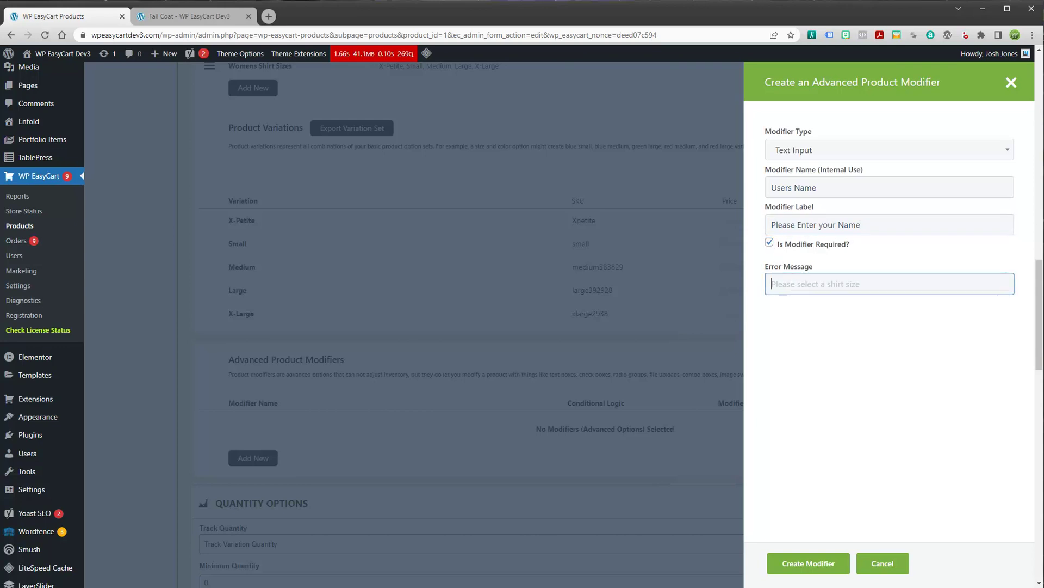
pyautogui.write('Please enter your name')
pyautogui.click(822, 563)
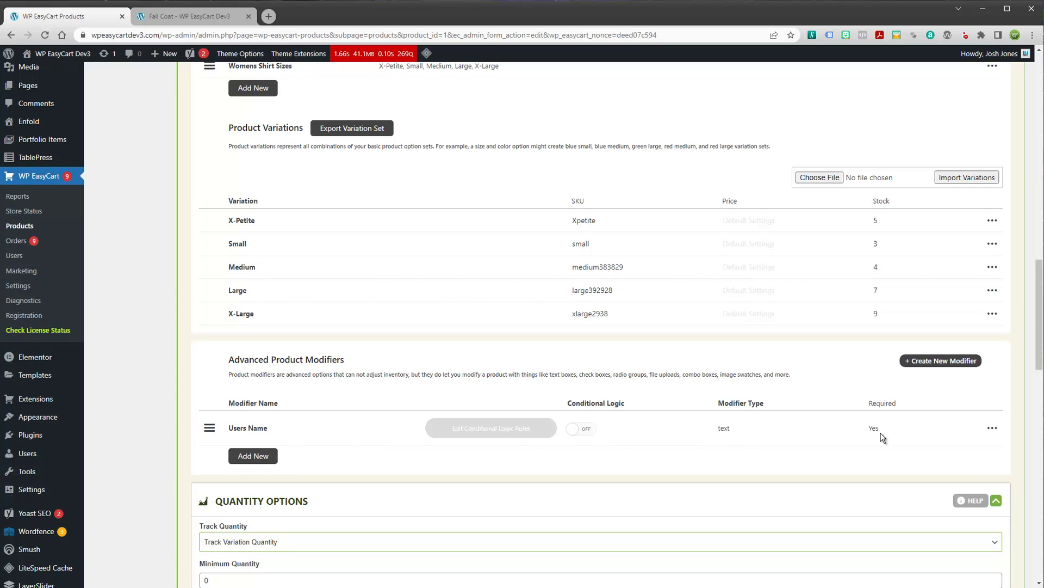
pyautogui.click(993, 429)
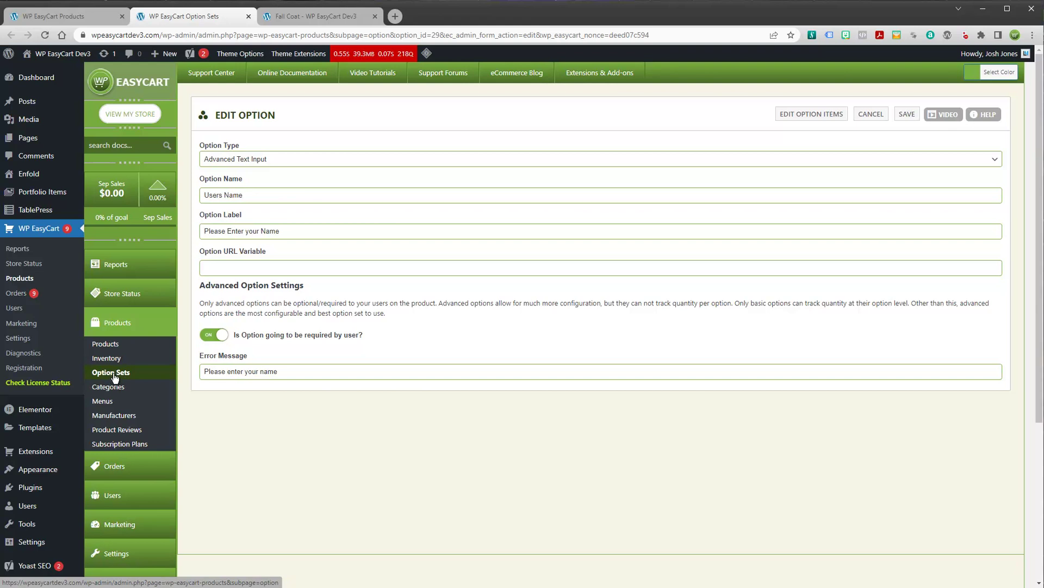
pyautogui.click(105, 343)
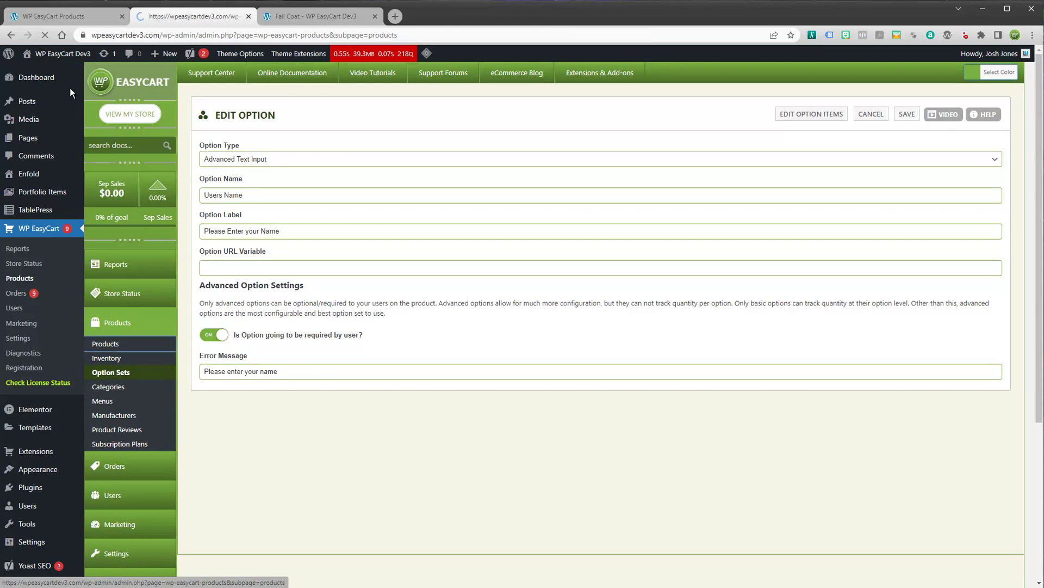
pyautogui.hotkey('ctrl', 'w')
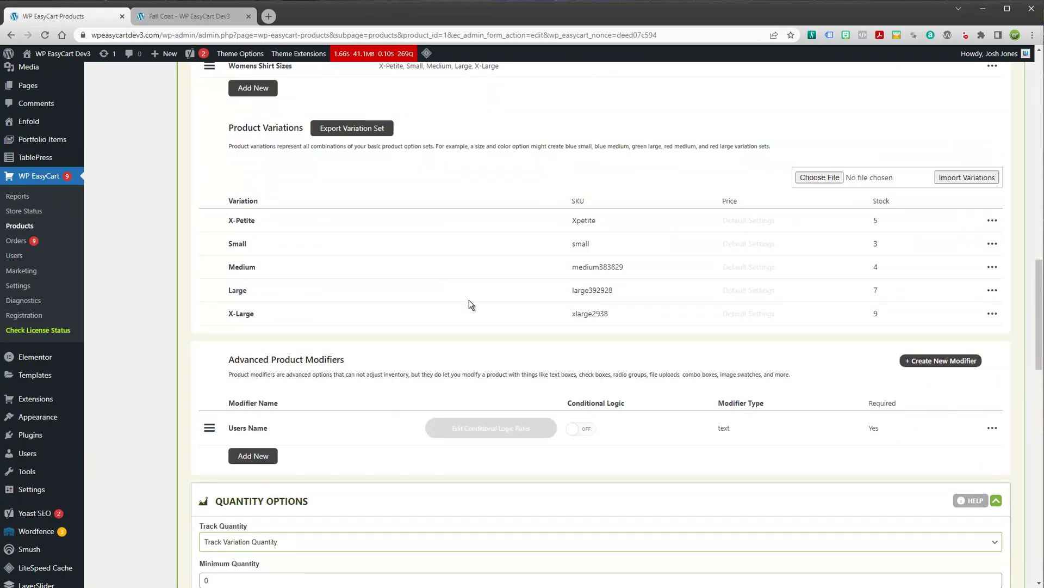
# On the reloaded Fall Coat page, choose X-Petite and try Add to Cart to trigger the name error
pyautogui.click(207, 24)
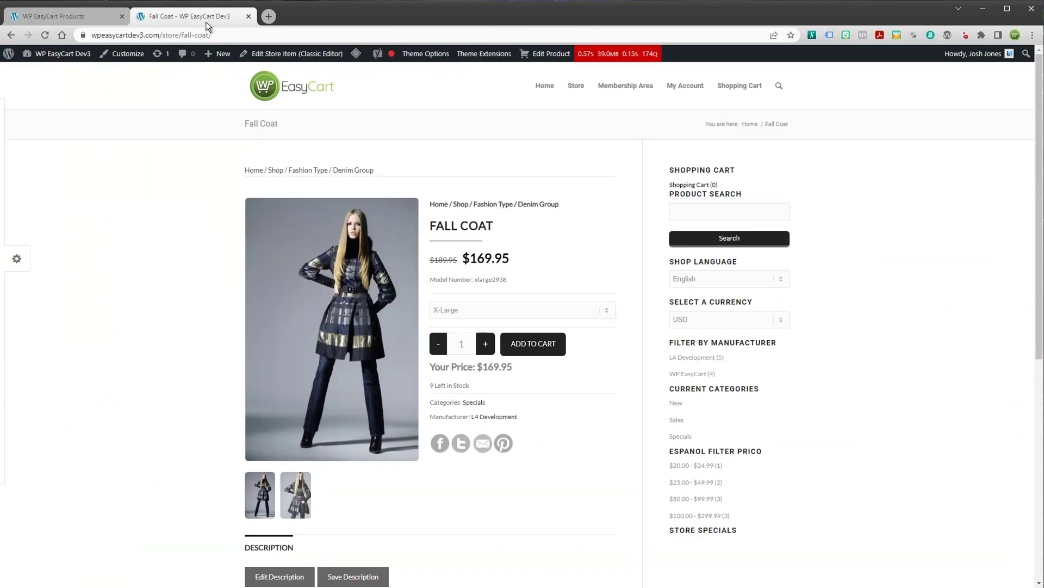
pyautogui.click(45, 36)
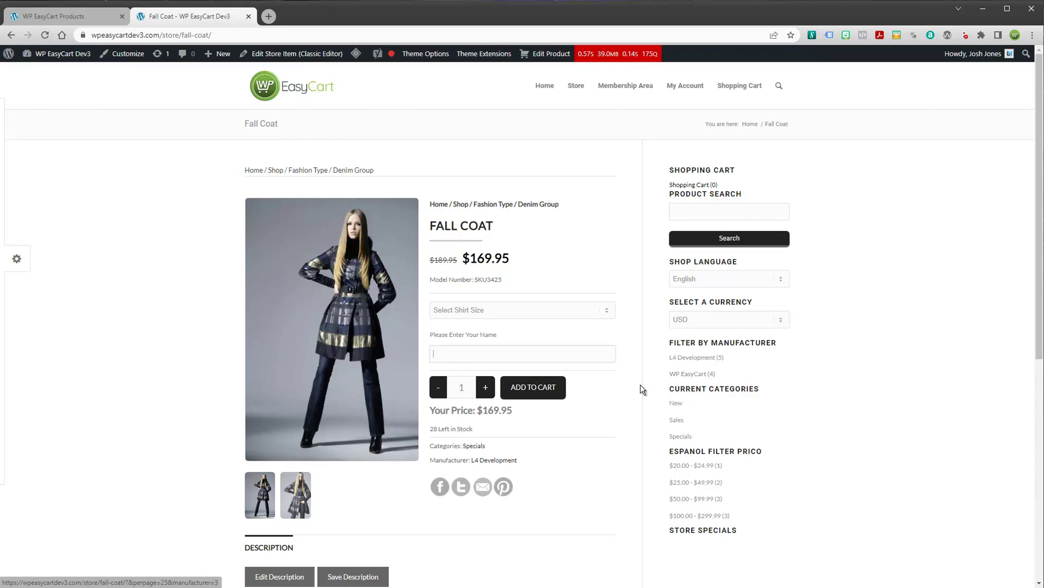
pyautogui.click(501, 309)
pyautogui.click(492, 336)
pyautogui.click(525, 388)
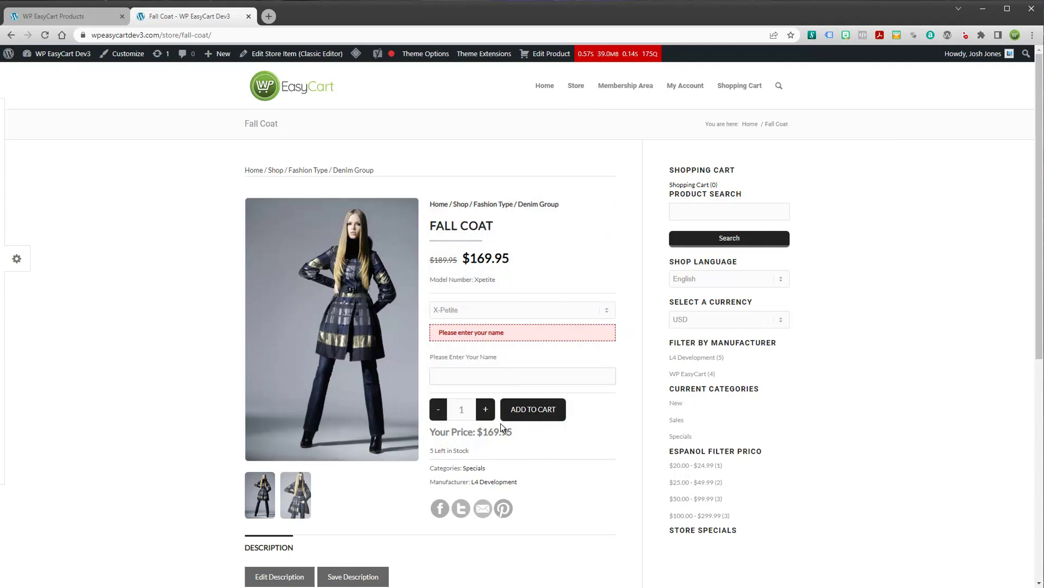
pyautogui.click(59, 16)
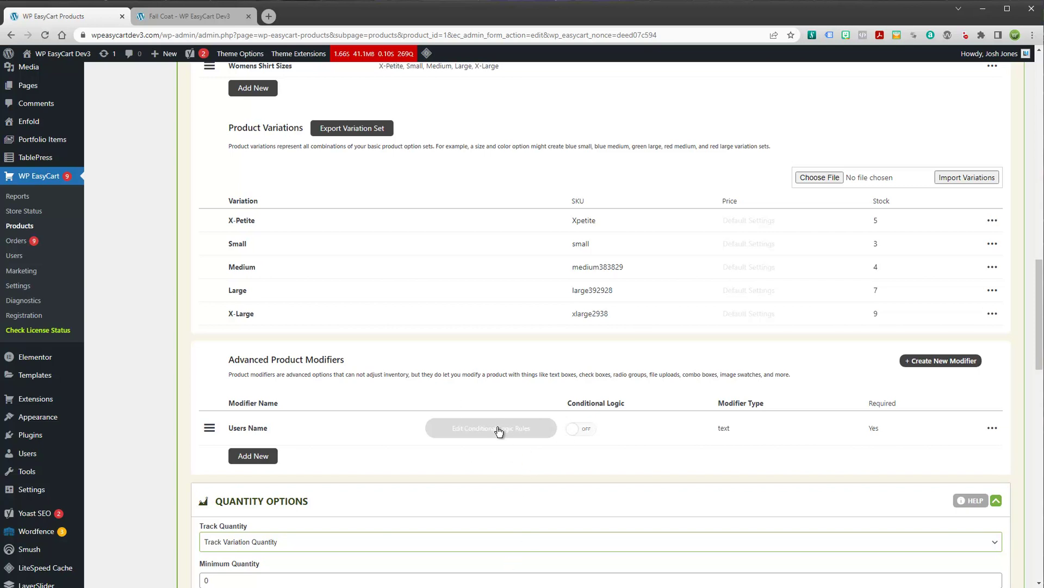
pyautogui.click(471, 431)
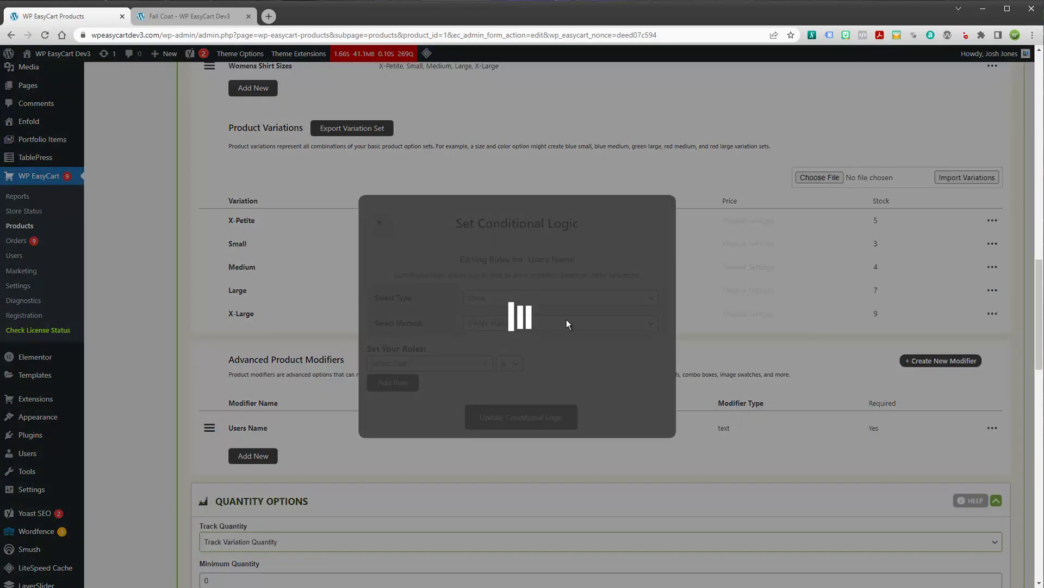
pyautogui.click(379, 221)
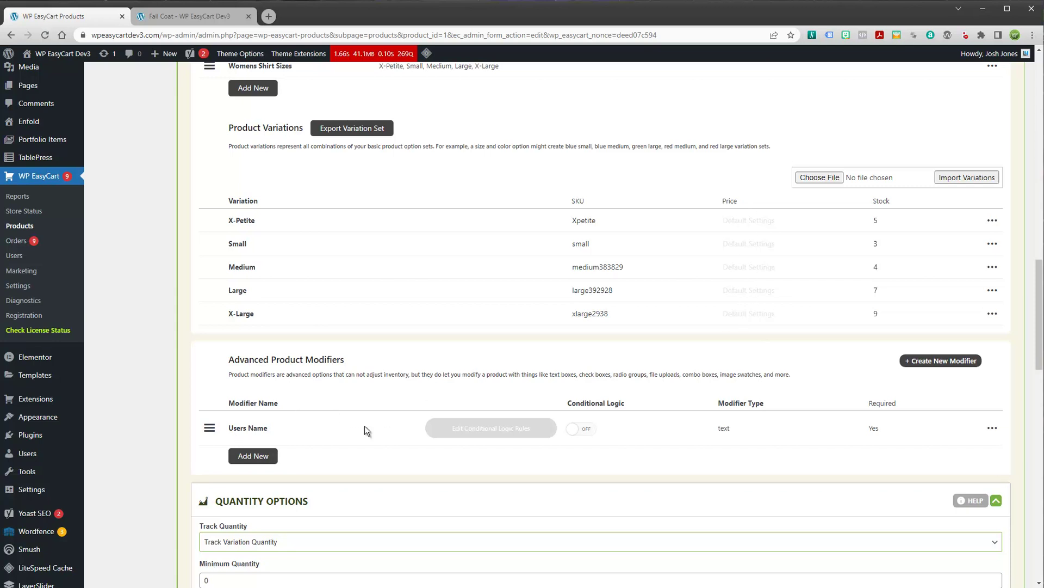
pyautogui.scroll(5, 364, 428)
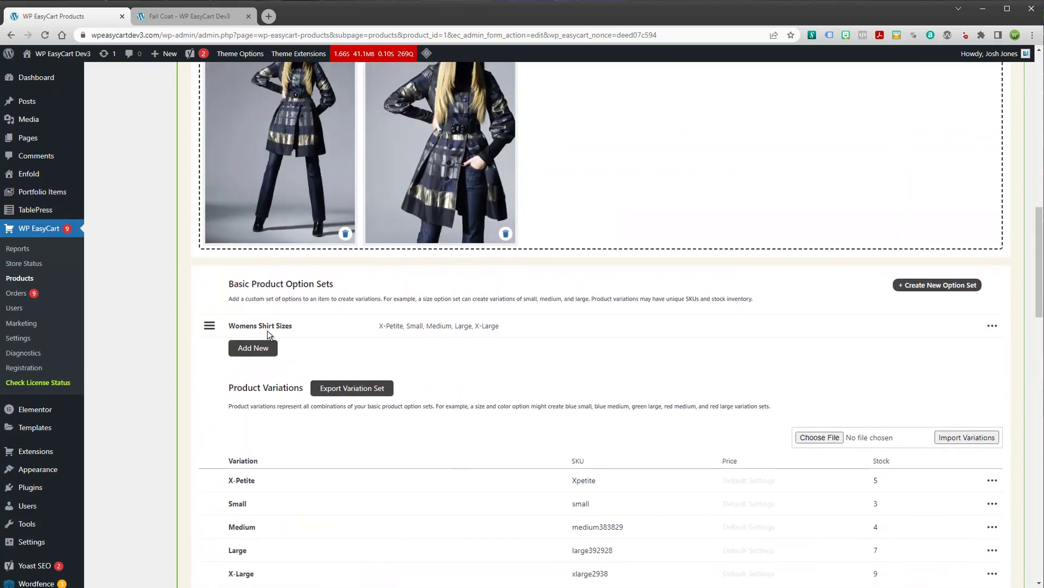
pyautogui.scroll(2, 465, 462)
pyautogui.scroll(1, 466, 462)
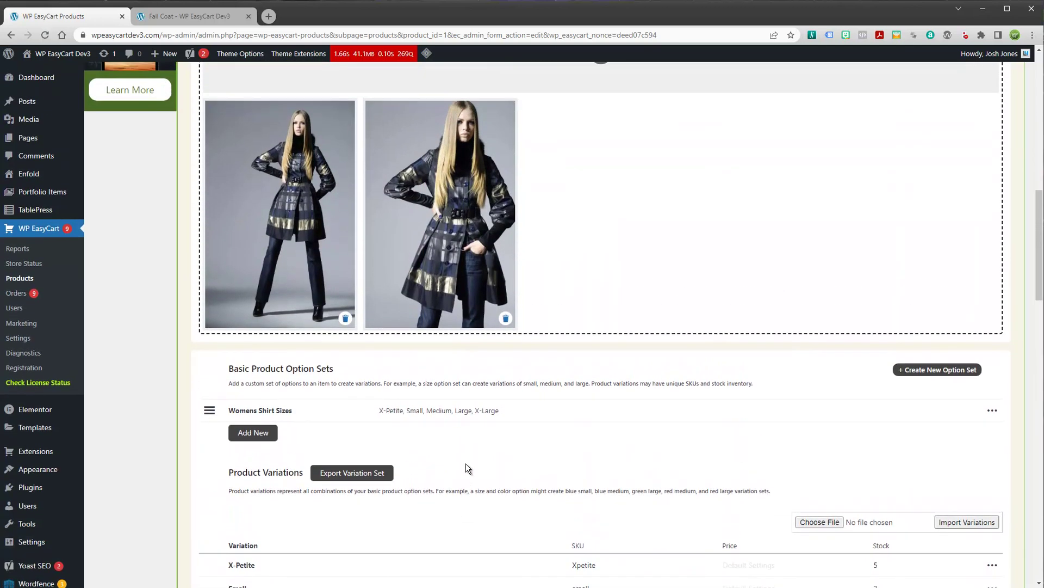
pyautogui.scroll(-3, 458, 510)
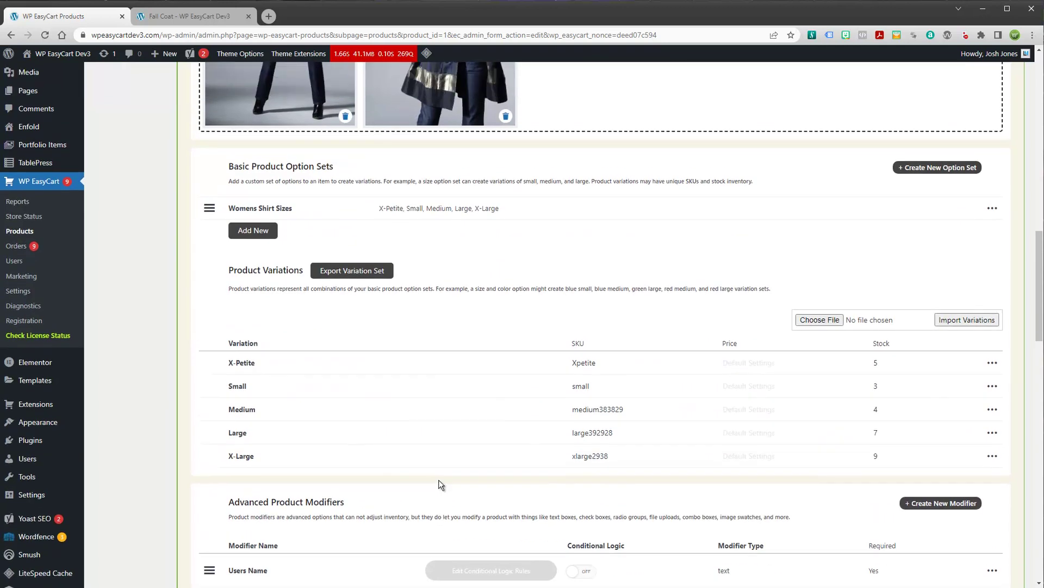
pyautogui.scroll(3, 439, 484)
pyautogui.scroll(-6, 439, 484)
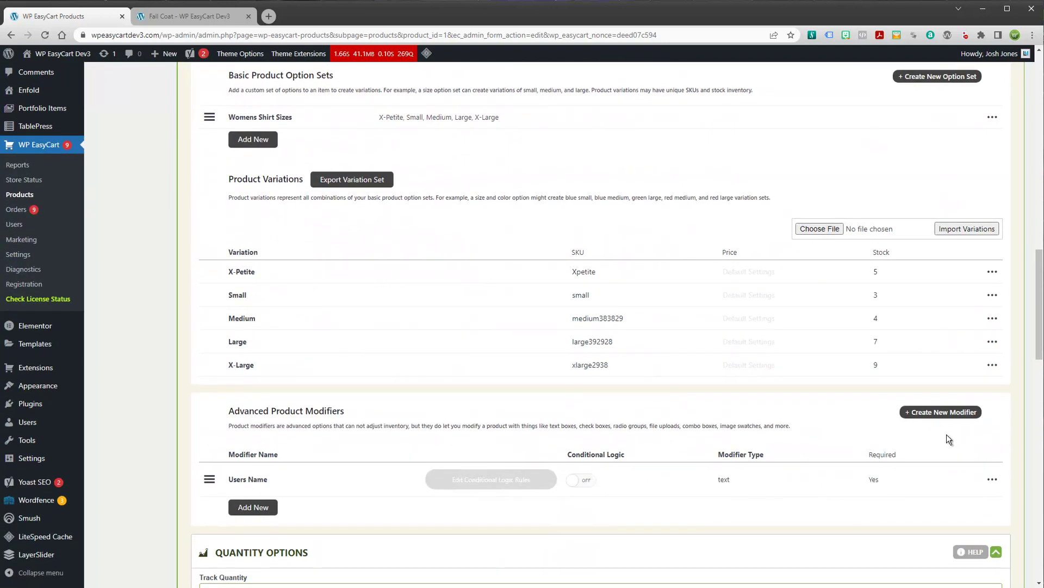
pyautogui.click(949, 411)
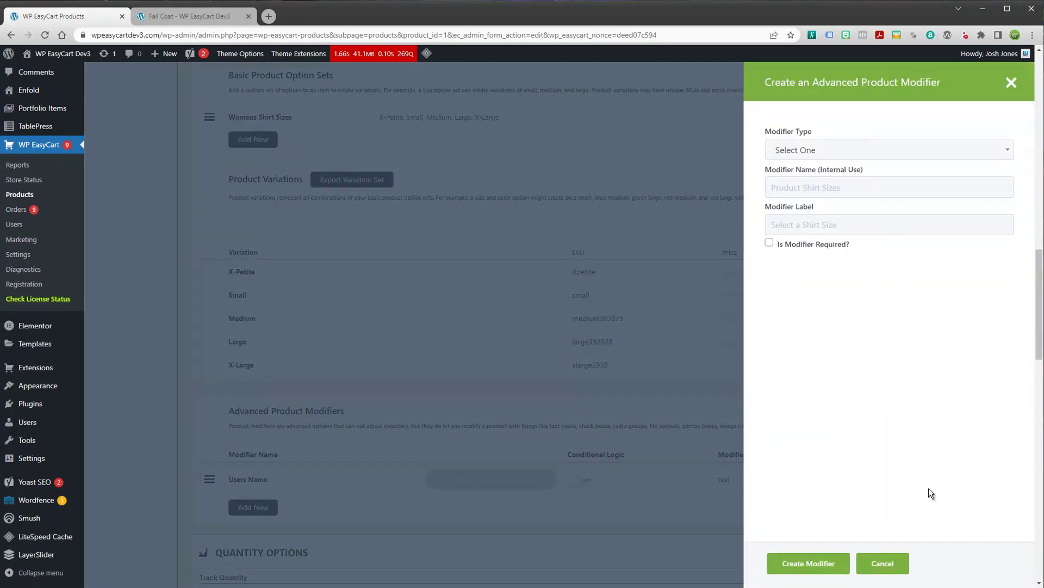
pyautogui.click(1012, 82)
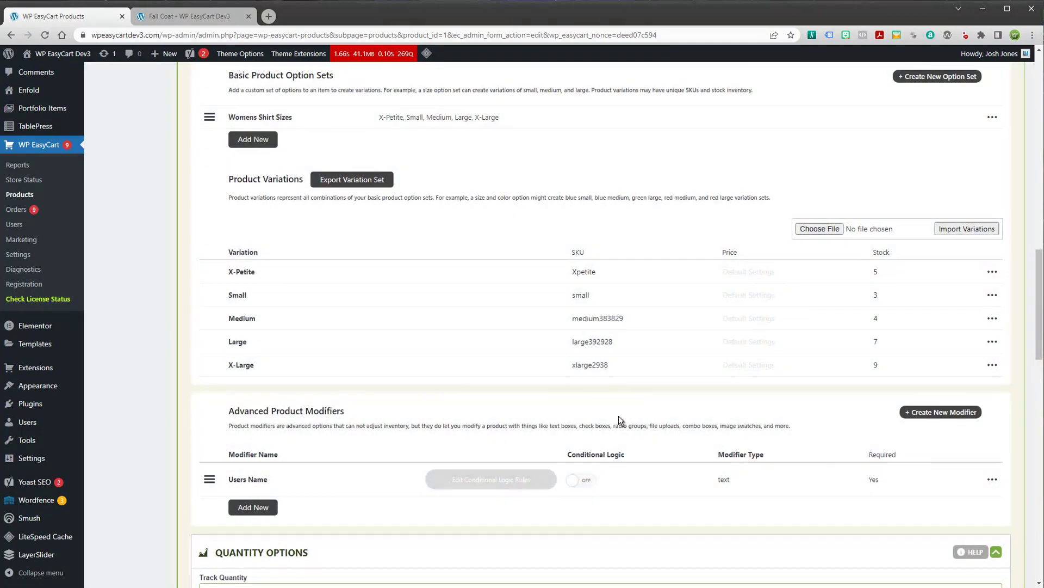
pyautogui.scroll(10, 619, 416)
pyautogui.scroll(4, 620, 416)
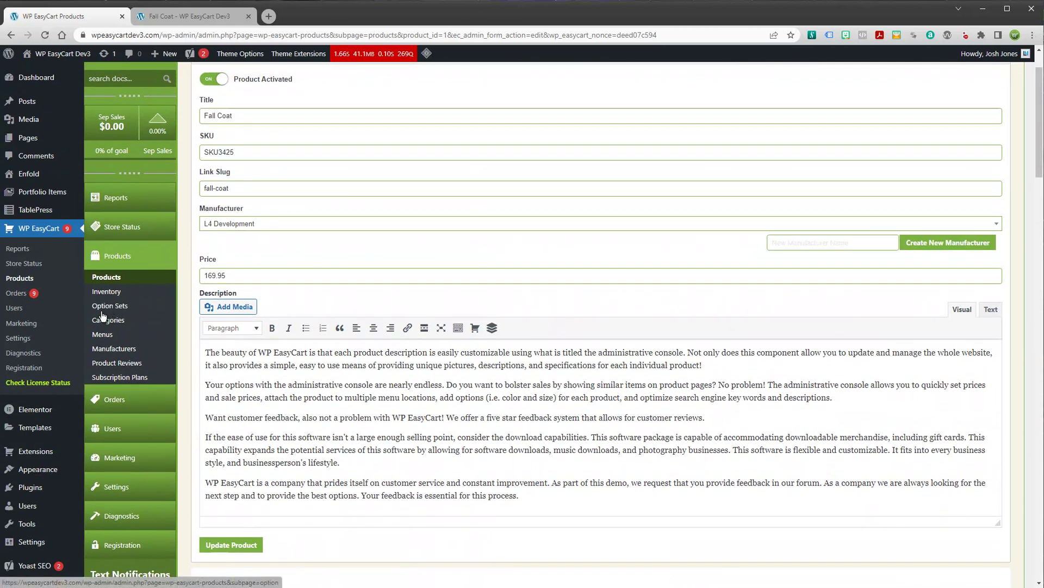
# Open Products > Option Sets to list Users Name, Womens Shirt Color and Womens Shirt Sizes
pyautogui.click(116, 311)
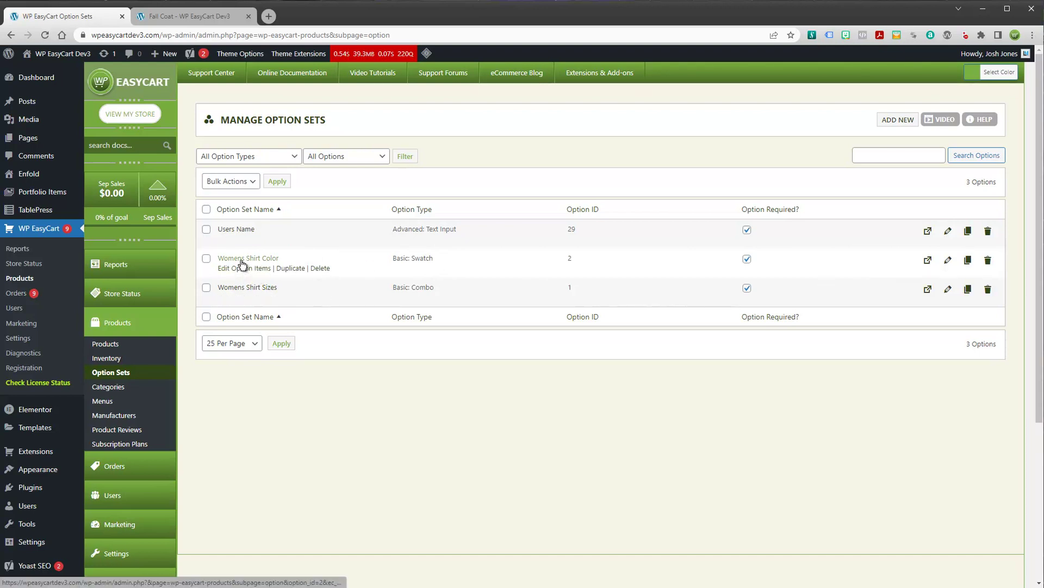
pyautogui.click(243, 263)
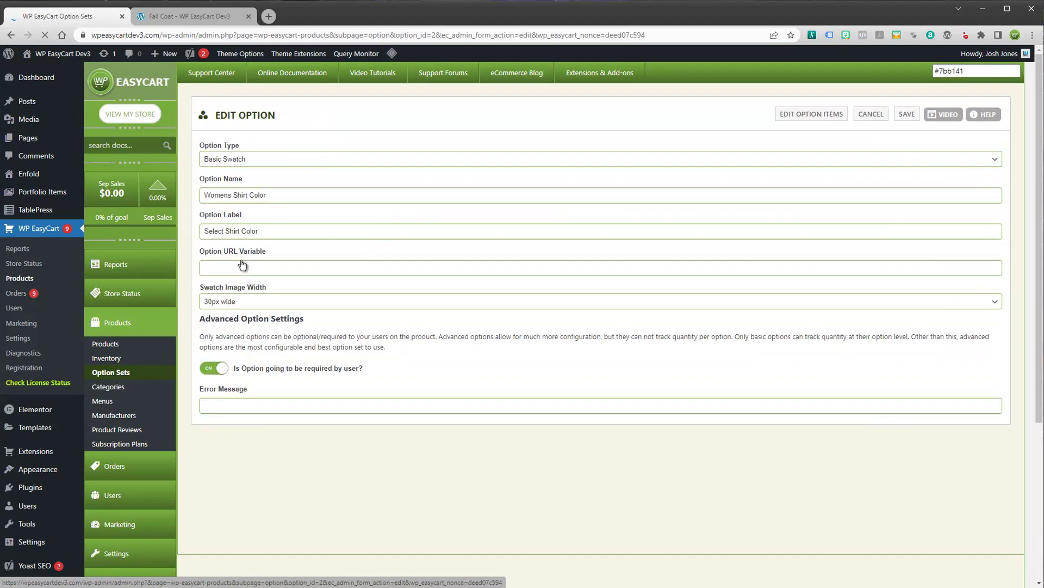
pyautogui.click(240, 160)
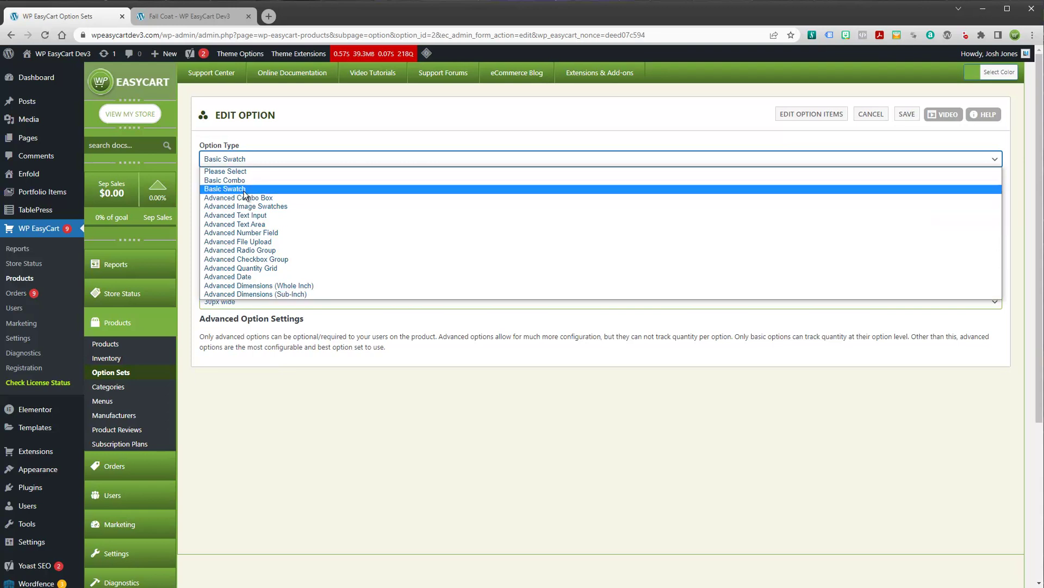
pyautogui.click(876, 120)
pyautogui.click(878, 122)
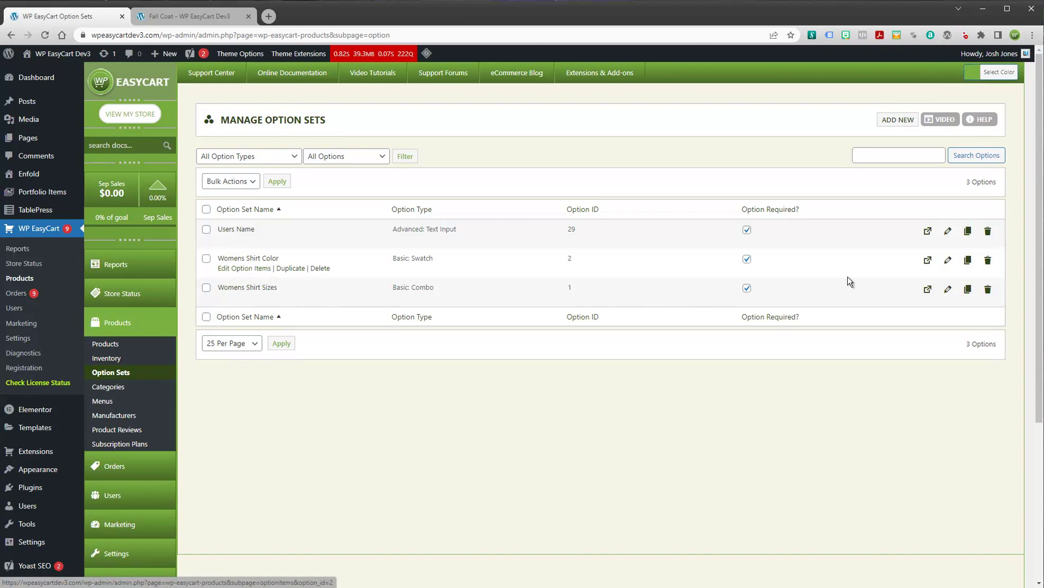
# Delete the Yellow item from Womens Shirt Color, leaving Blue, Green, Orange, Pink and Red
pyautogui.click(927, 263)
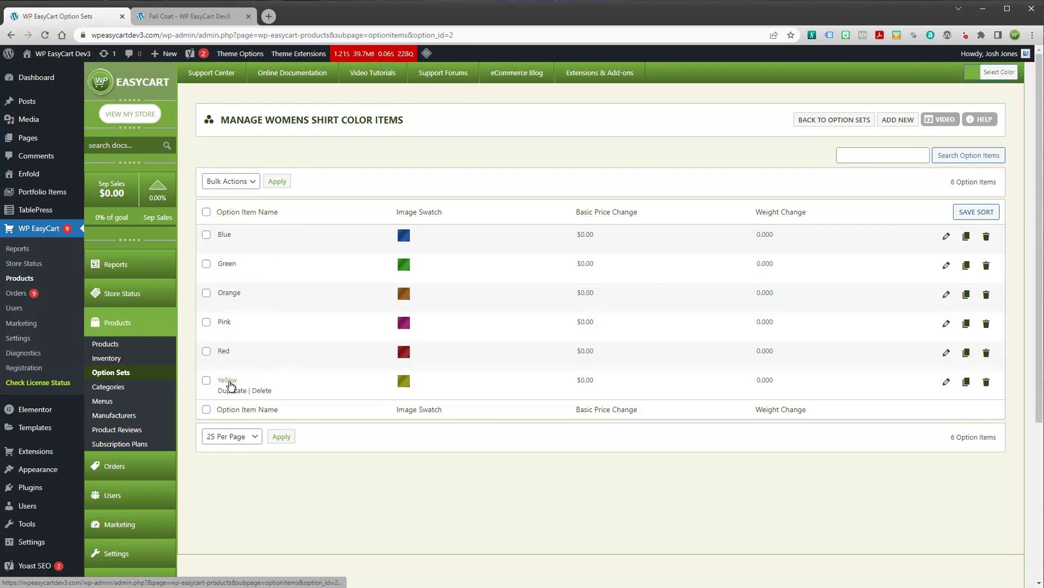
pyautogui.click(265, 392)
pyautogui.click(575, 97)
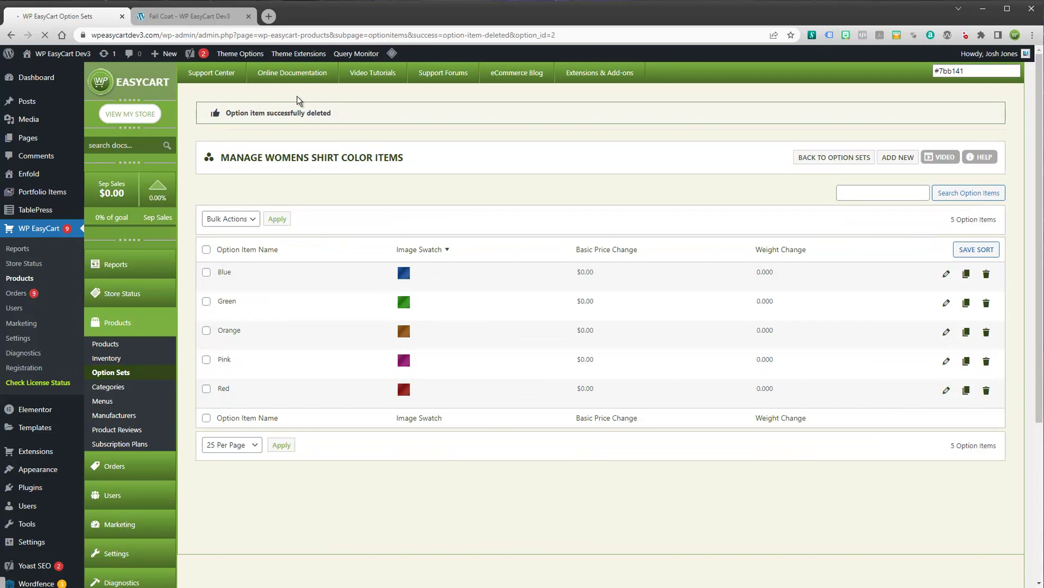
pyautogui.moveTo(278, 68)
pyautogui.moveTo(225, 392)
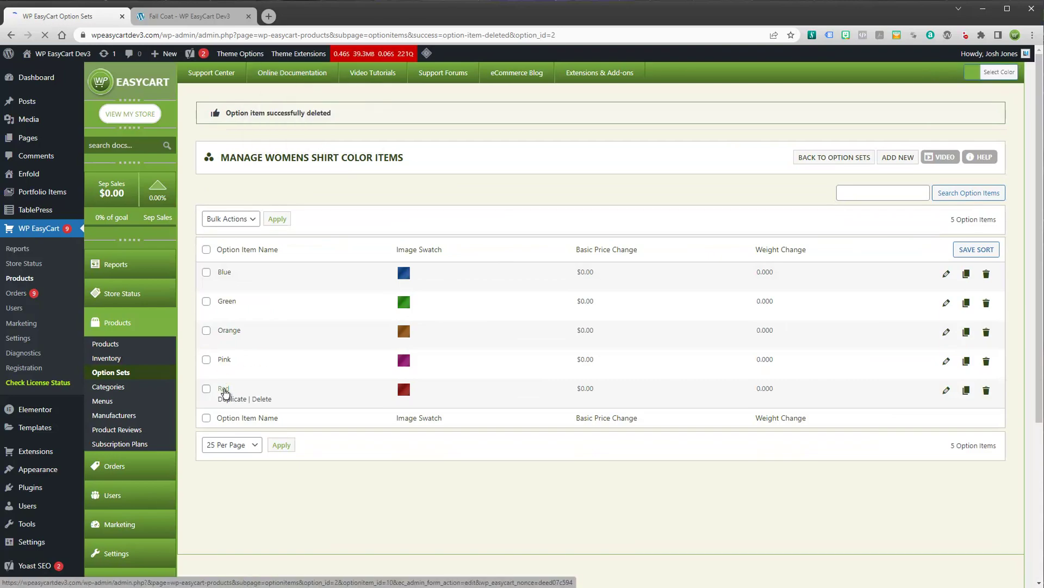
pyautogui.click(224, 389)
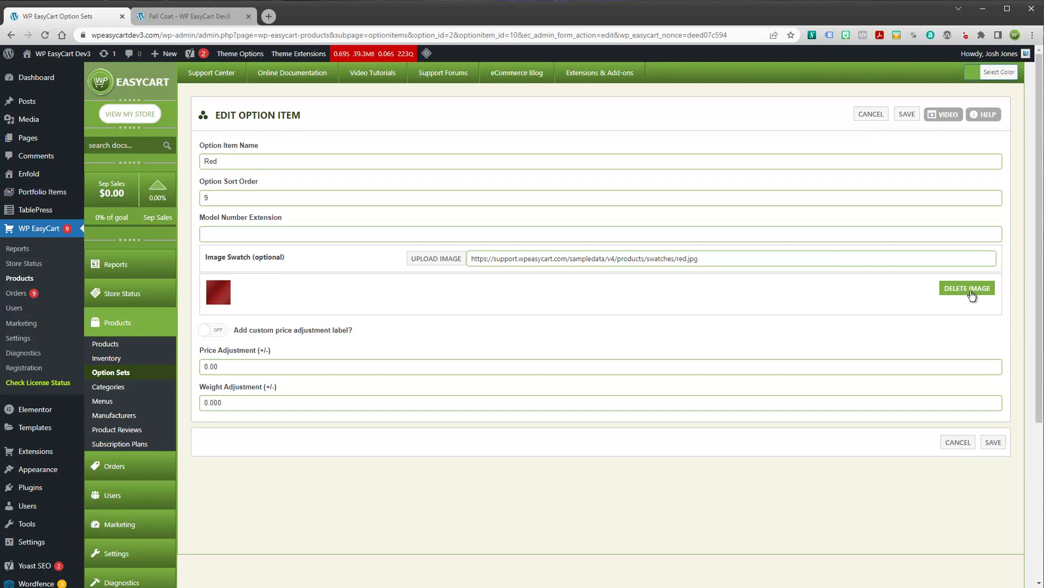
pyautogui.doubleClick(207, 198)
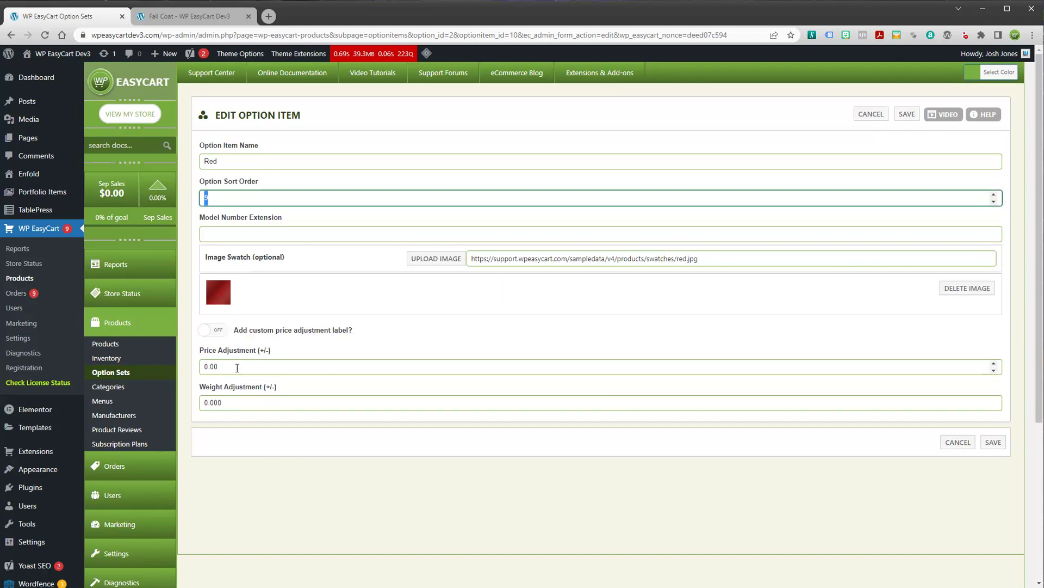
pyautogui.doubleClick(209, 366)
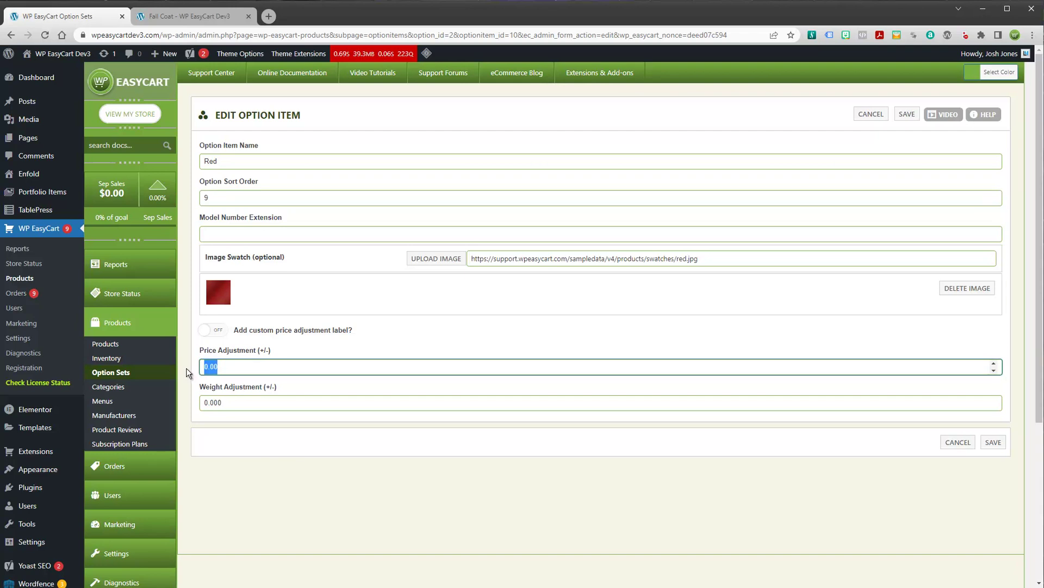
pyautogui.doubleClick(230, 401)
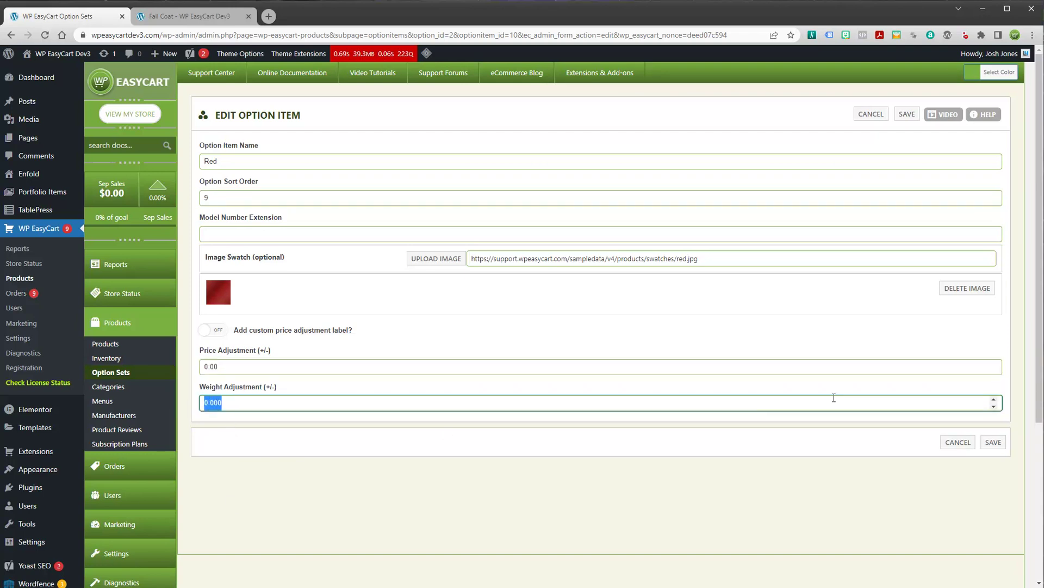
pyautogui.click(958, 442)
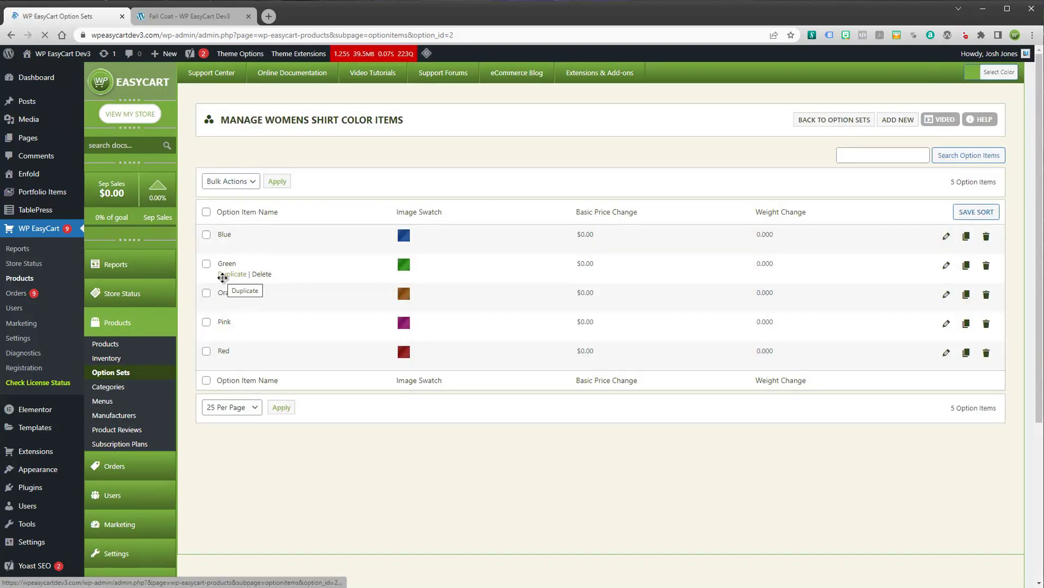
# Start a new Advanced Combo Box option set from the Option Sets list
pyautogui.click(117, 375)
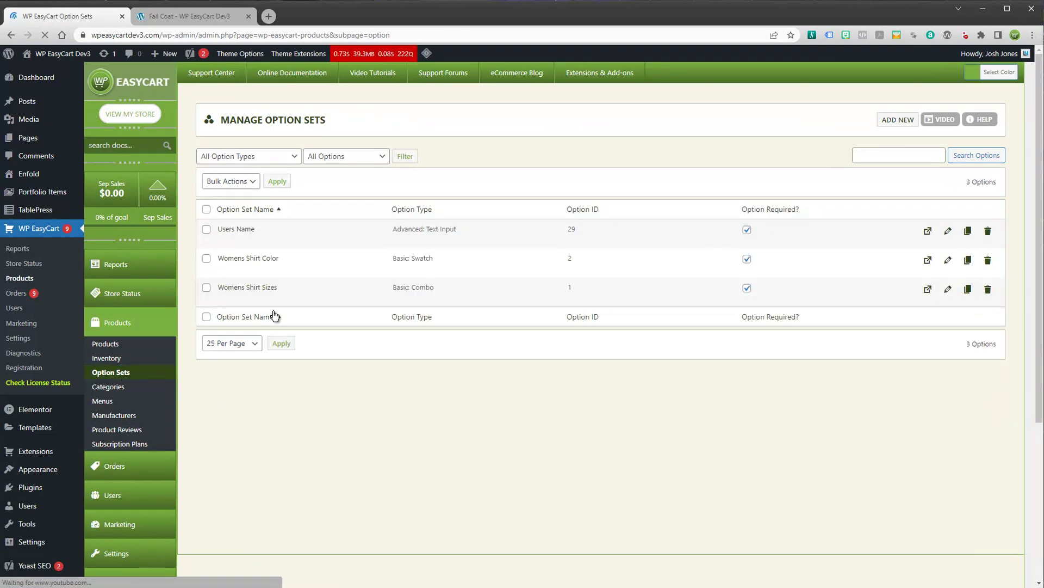
pyautogui.click(898, 123)
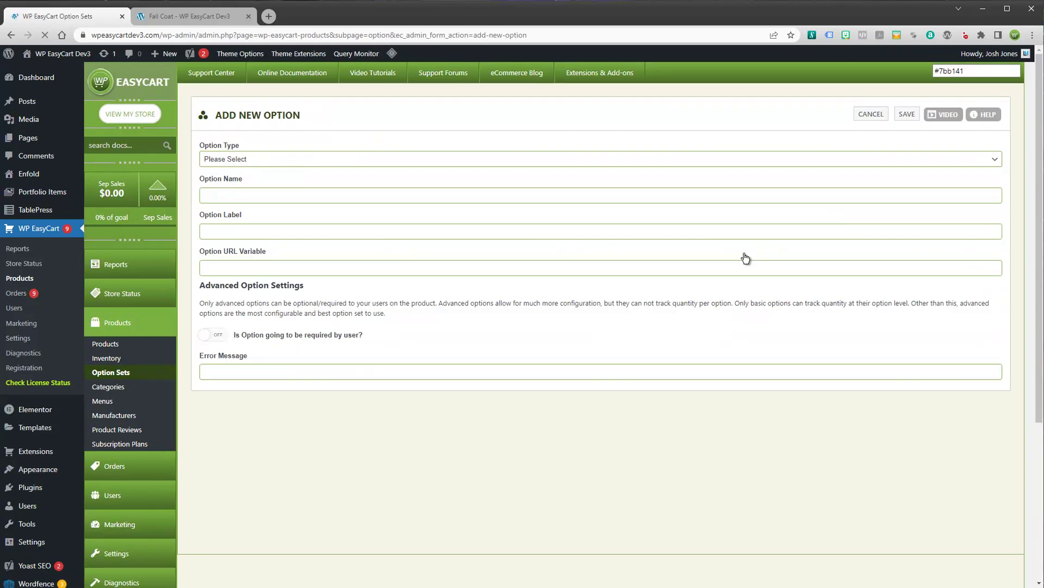
pyautogui.click(245, 159)
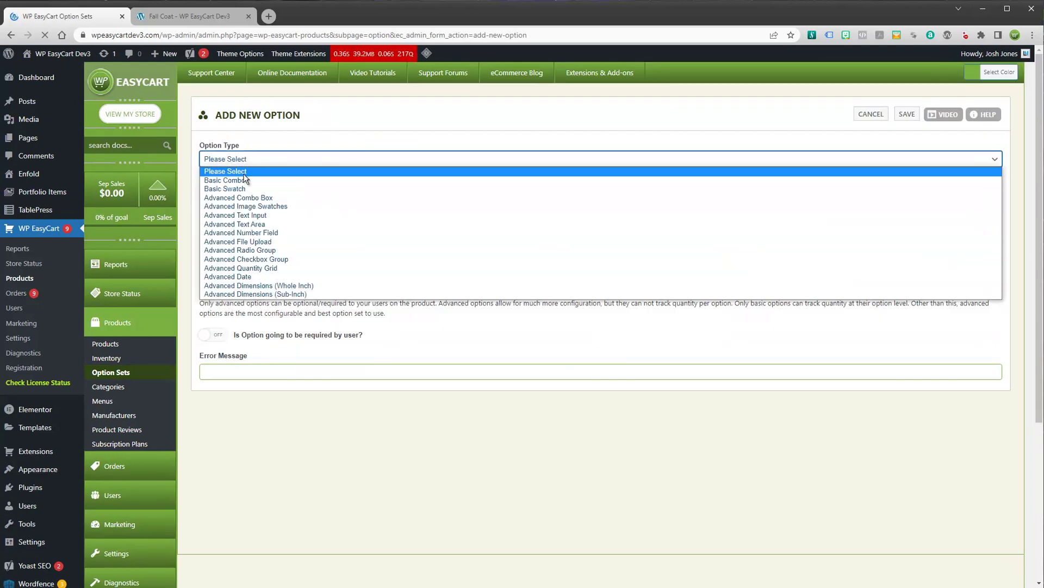
pyautogui.click(244, 198)
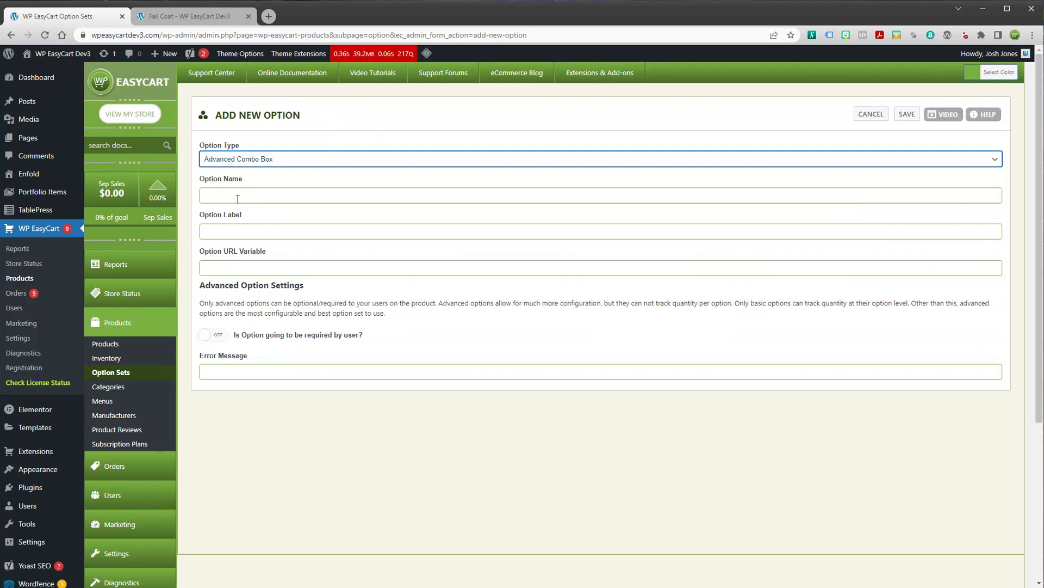
# Name it Pant Size, label it 'Select Pant Size', make it required with error 'Select Pant Size'
pyautogui.click(236, 198)
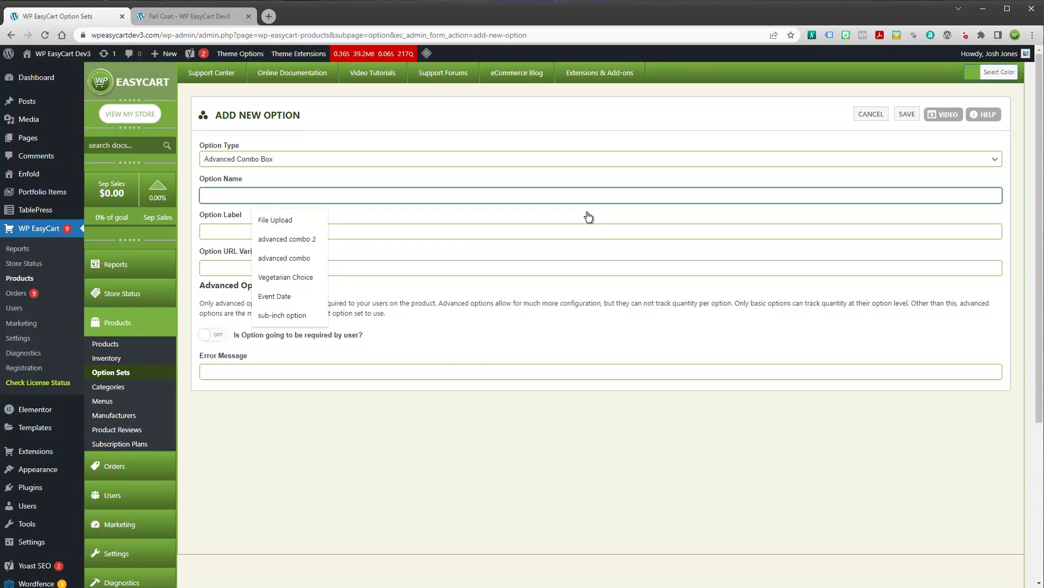
pyautogui.write('kP')
pyautogui.press('BackSpace')
pyautogui.write('Pant Size')
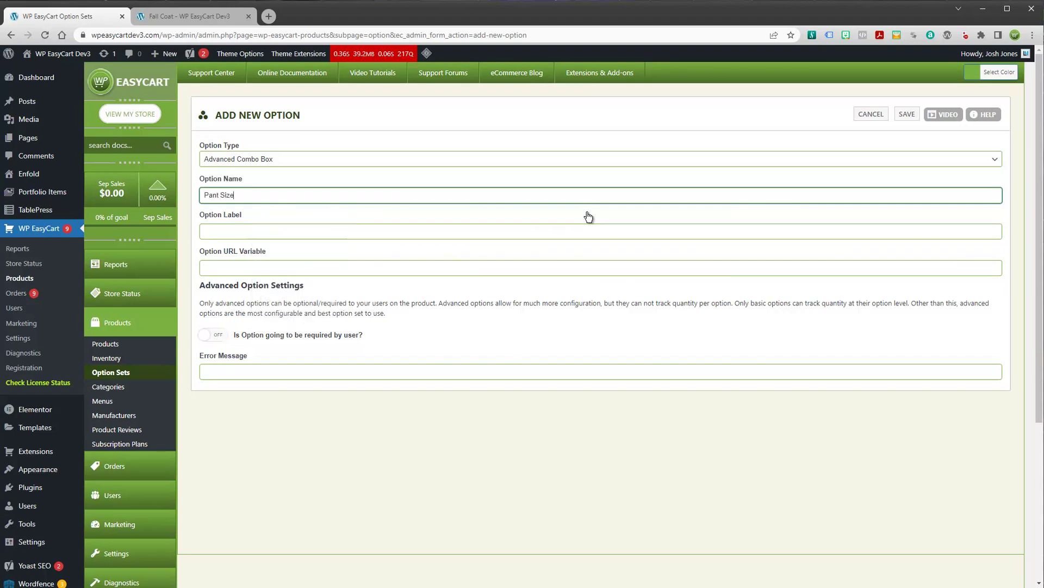
pyautogui.press('Tab')
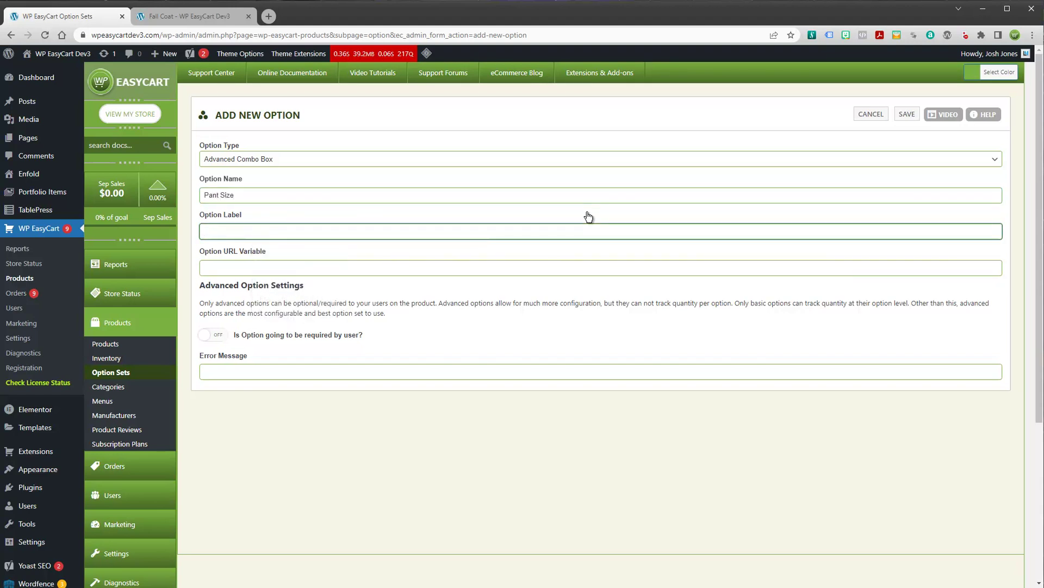
pyautogui.write('Select Pant Size')
pyautogui.press('Tab')
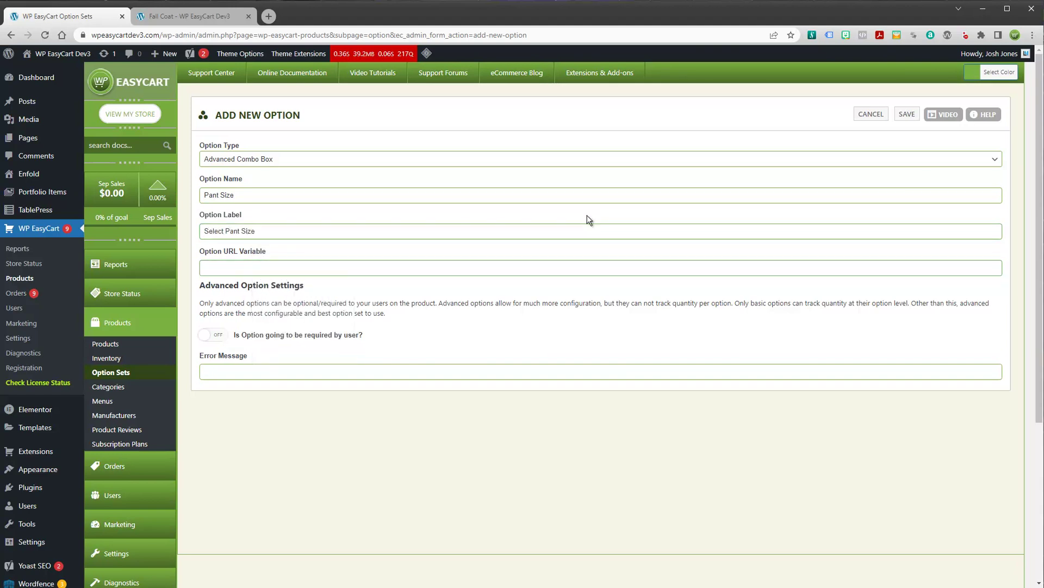
pyautogui.click(217, 335)
pyautogui.click(247, 372)
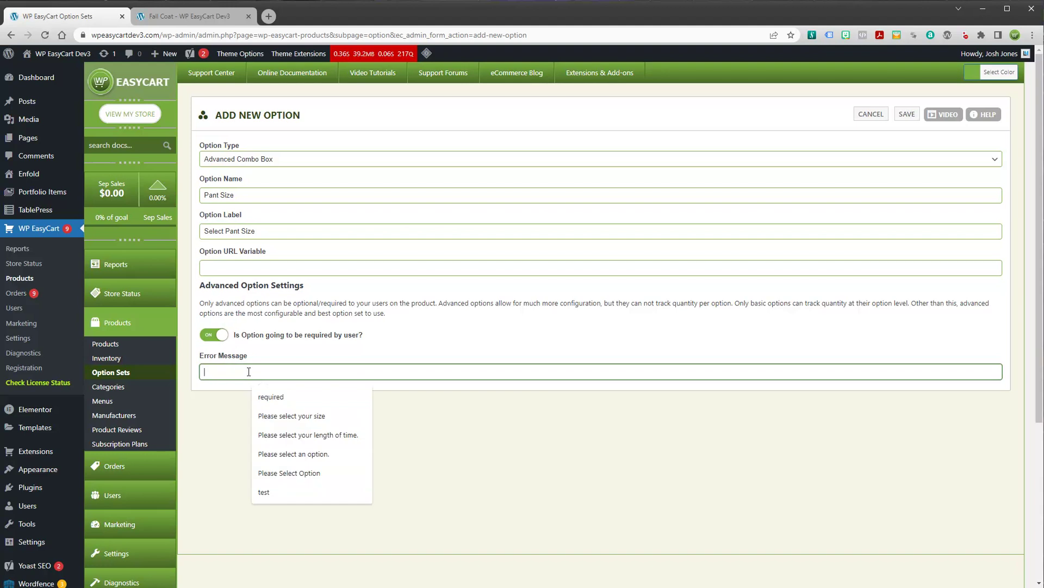
pyautogui.write('Select  Pant Size')
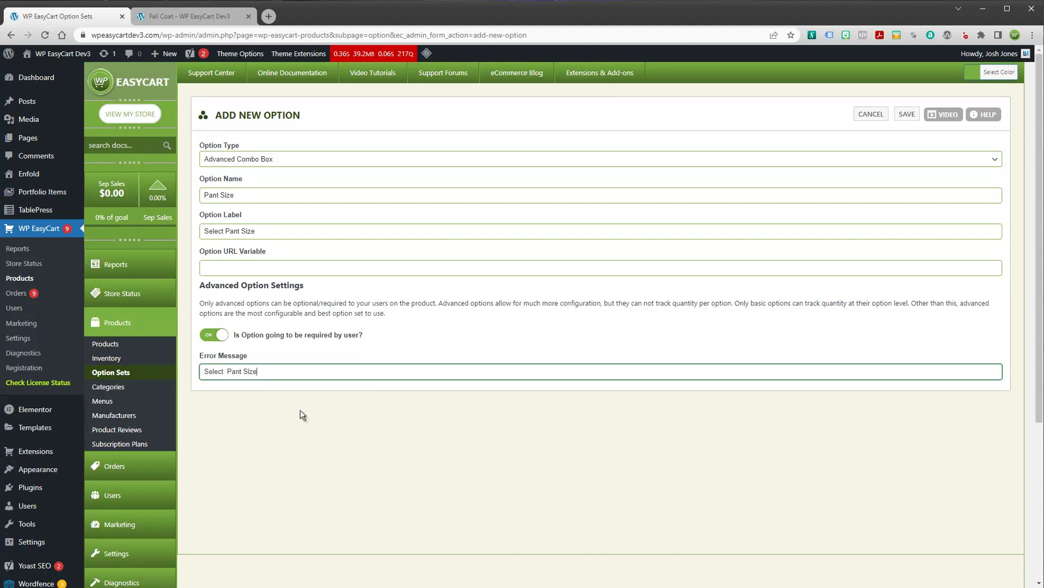
# Save the Pant Size option set and start a new item in it
pyautogui.click(907, 117)
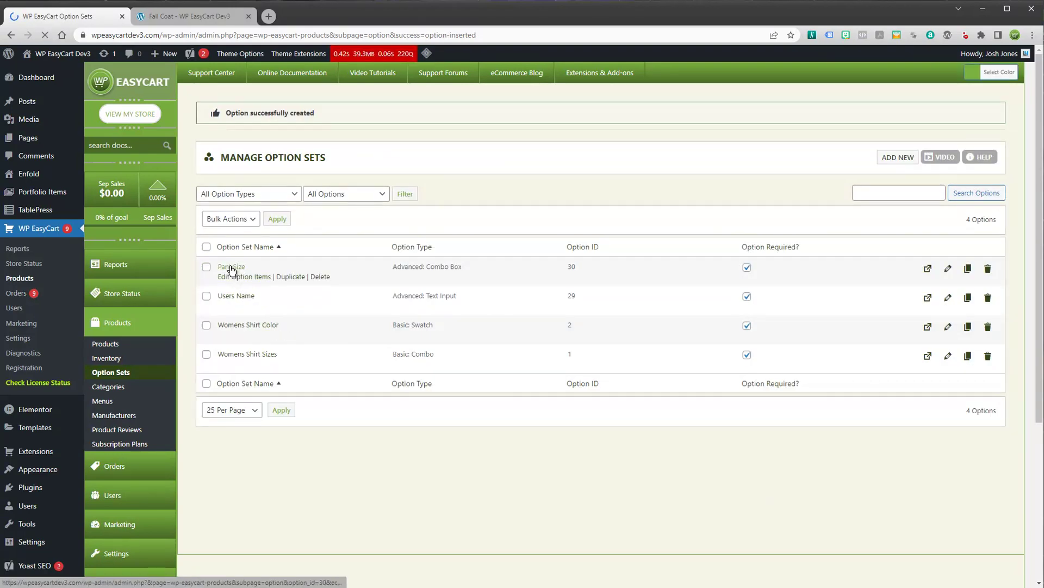
pyautogui.click(238, 278)
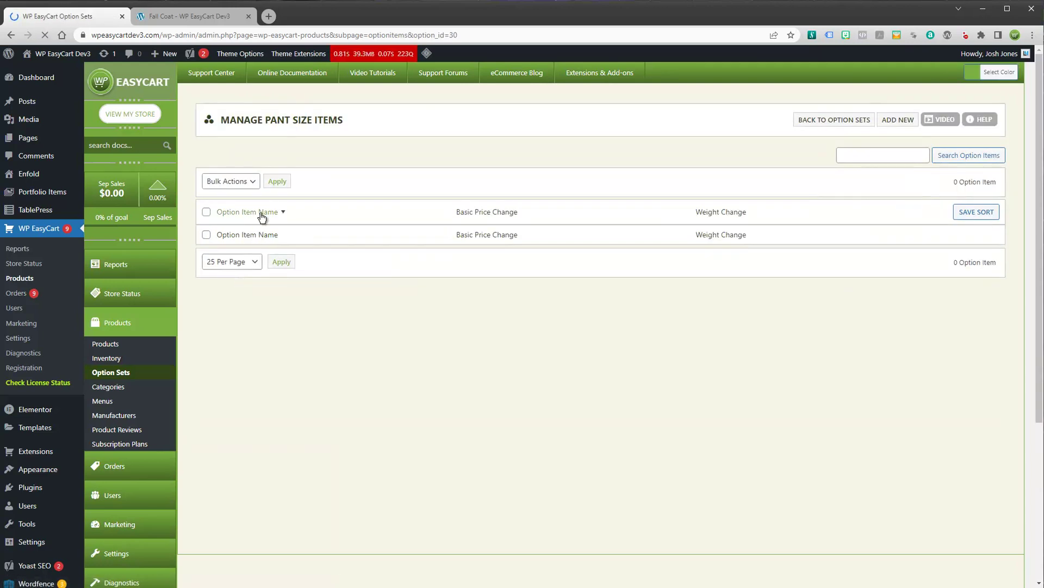
pyautogui.click(899, 123)
# Name the new item Small with sort order 10
pyautogui.click(233, 159)
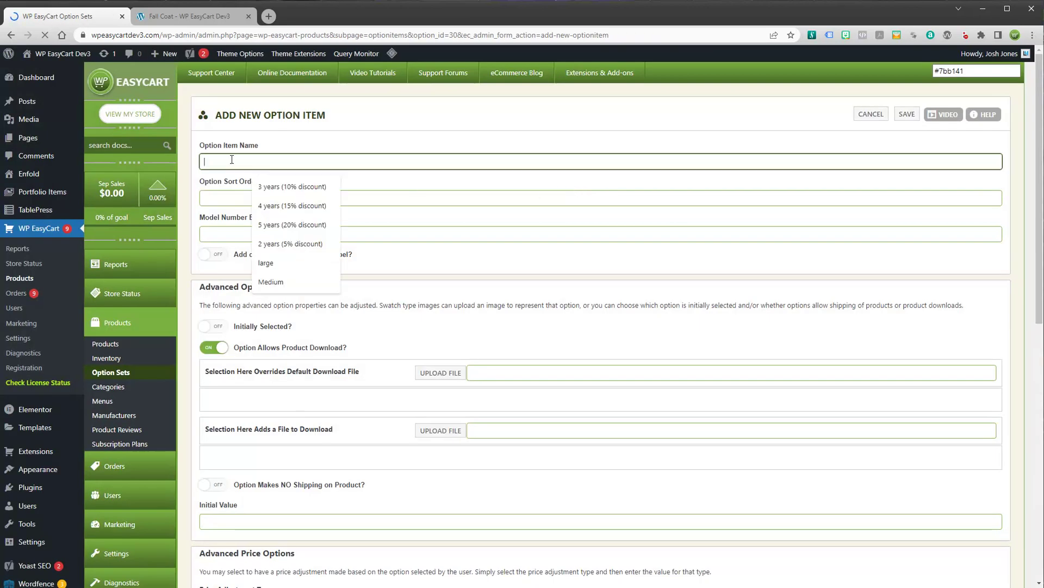
pyautogui.write('Small')
pyautogui.press('Tab')
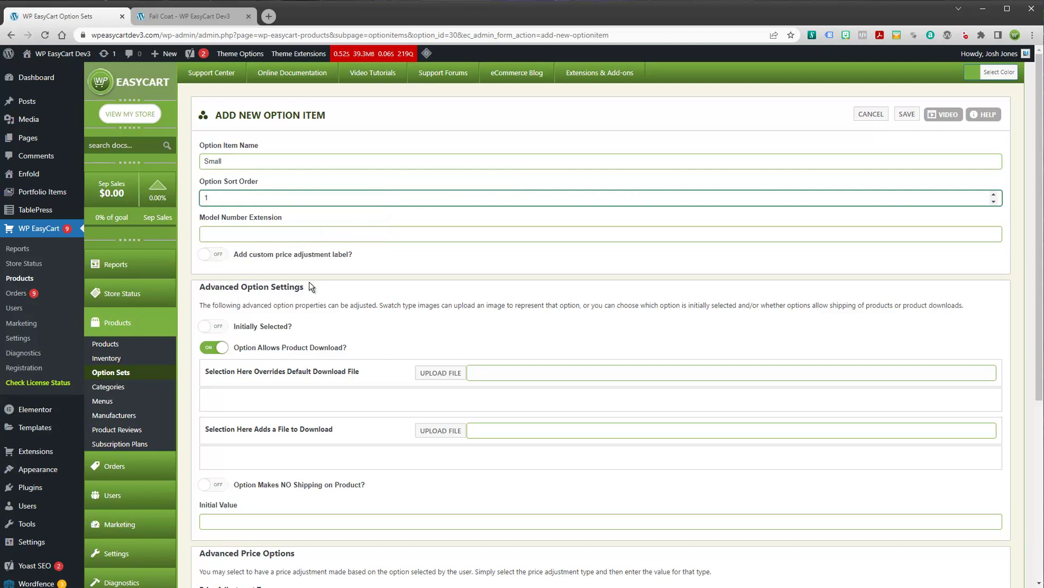
pyautogui.scroll(-3, 309, 282)
pyautogui.scroll(-3, 315, 288)
pyautogui.scroll(6, 316, 289)
pyautogui.press('BackSpace')
pyautogui.write('5')
pyautogui.press('BackSpace')
pyautogui.write('10')
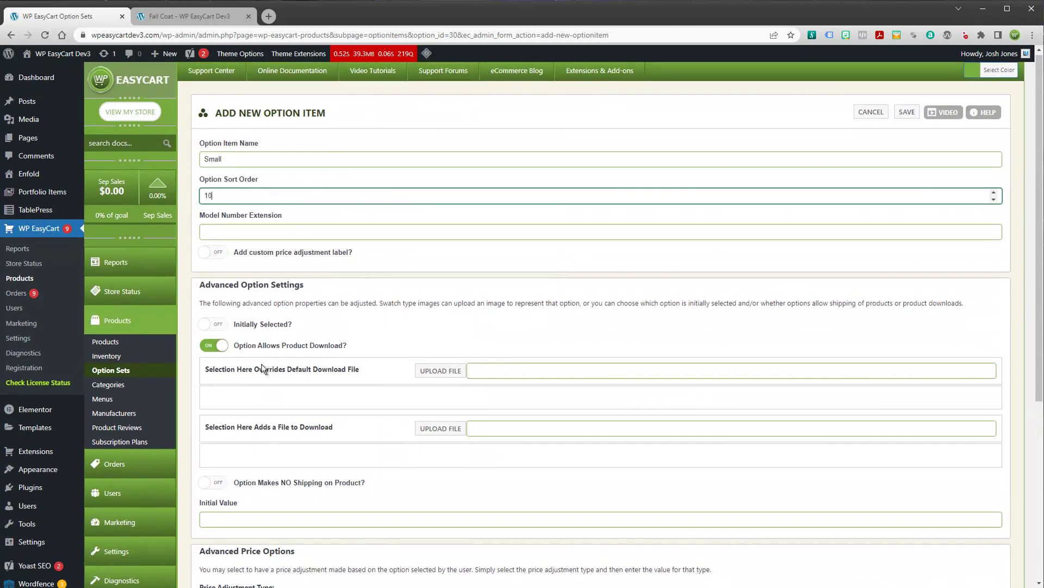
pyautogui.scroll(-2, 296, 501)
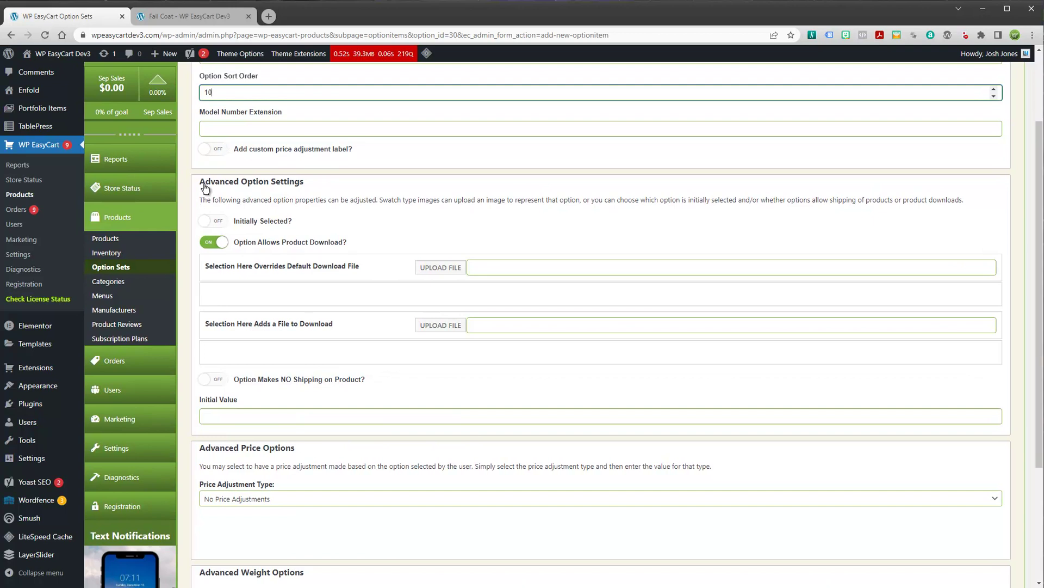
# Toggle Initially Selected on and back off, leaving the Small item not initially selected
pyautogui.click(255, 131)
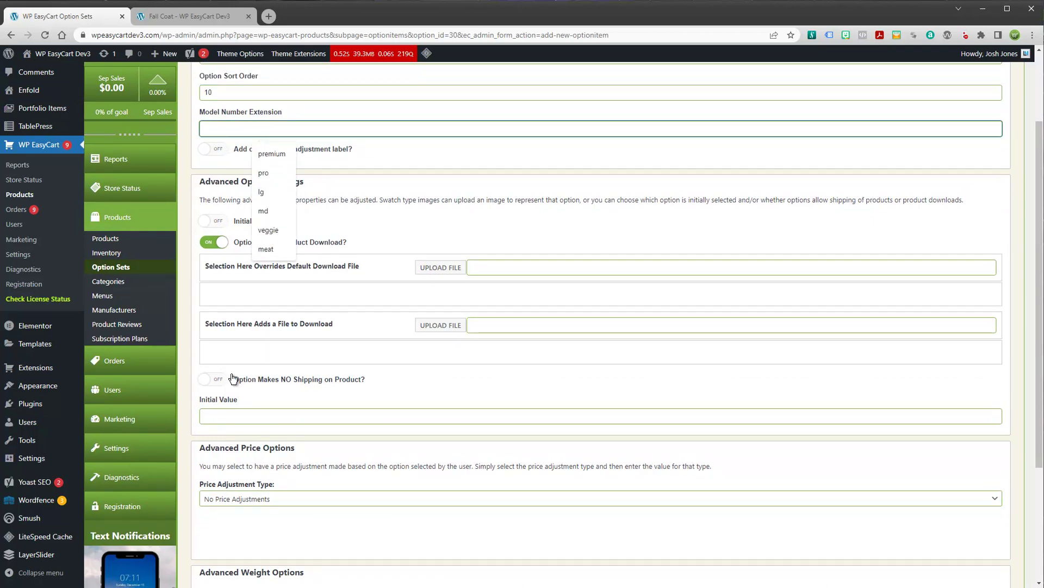
pyautogui.click(216, 221)
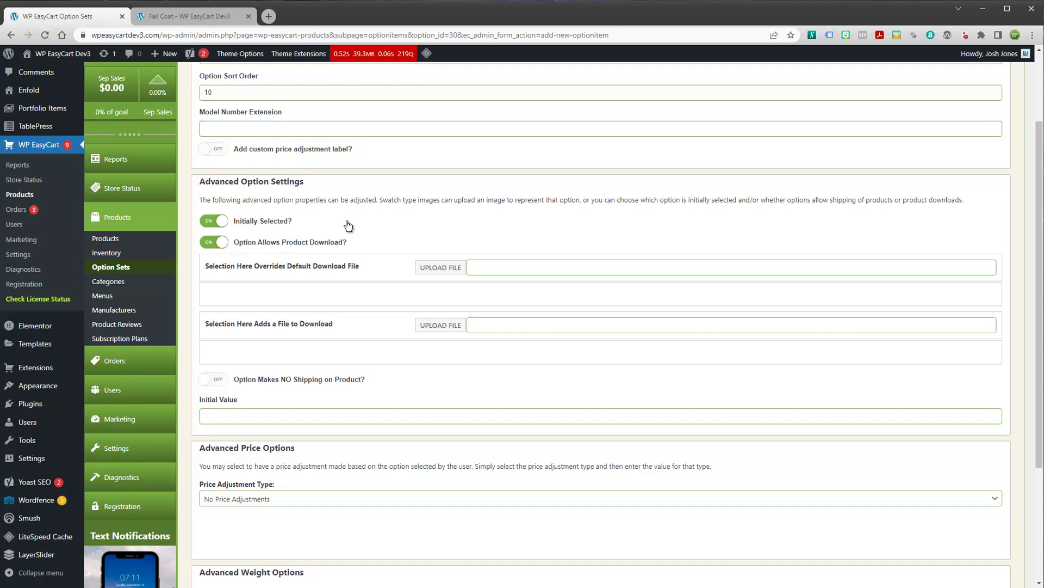
pyautogui.click(259, 227)
# Give the Small item a basic price adjustment of 20
pyautogui.scroll(-2, 238, 426)
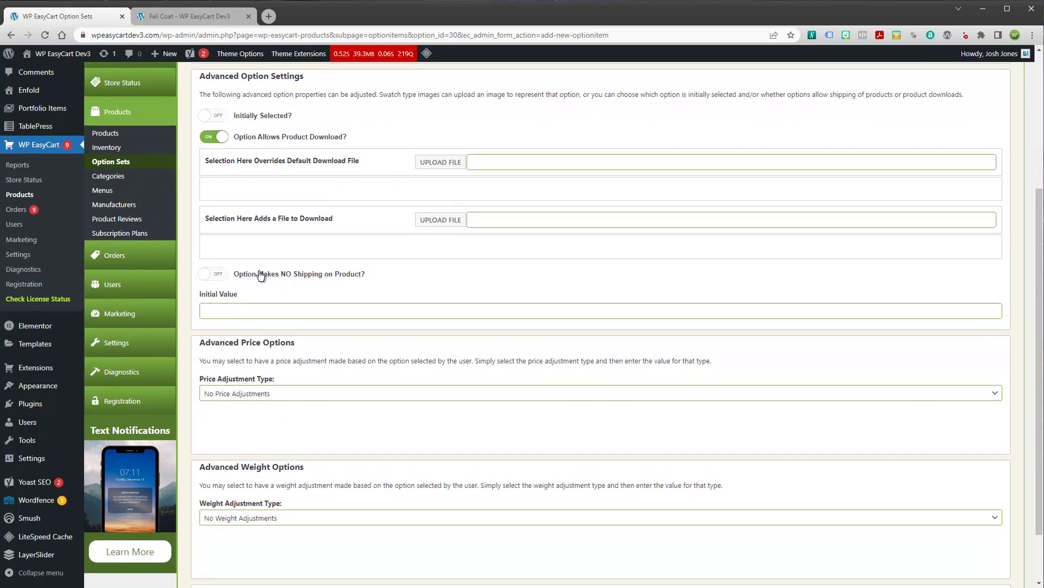
pyautogui.scroll(-1, 297, 331)
pyautogui.scroll(-1, 237, 348)
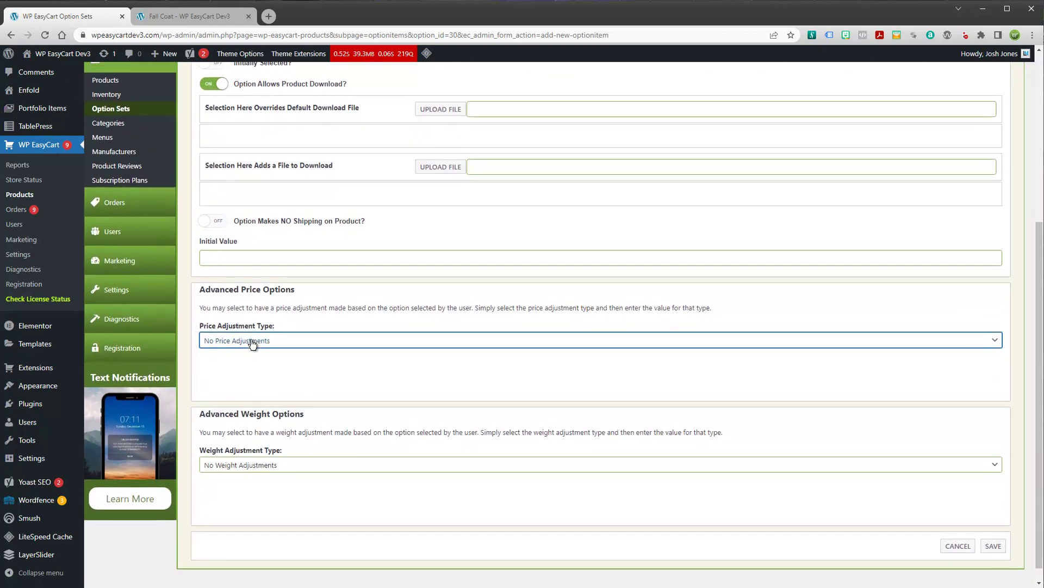
pyautogui.click(252, 341)
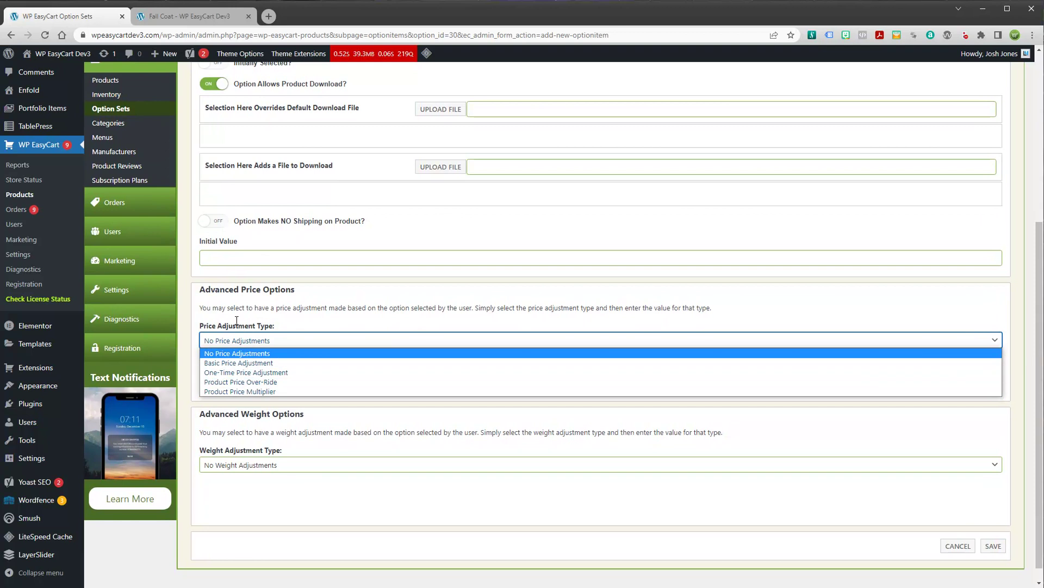
pyautogui.click(237, 363)
pyautogui.doubleClick(205, 372)
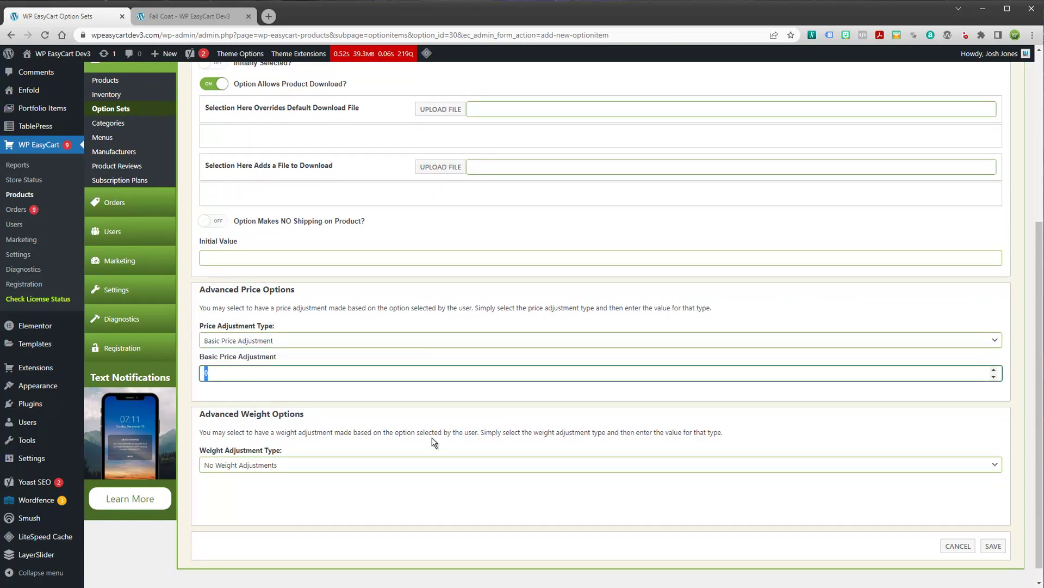
pyautogui.write('20')
pyautogui.click(347, 401)
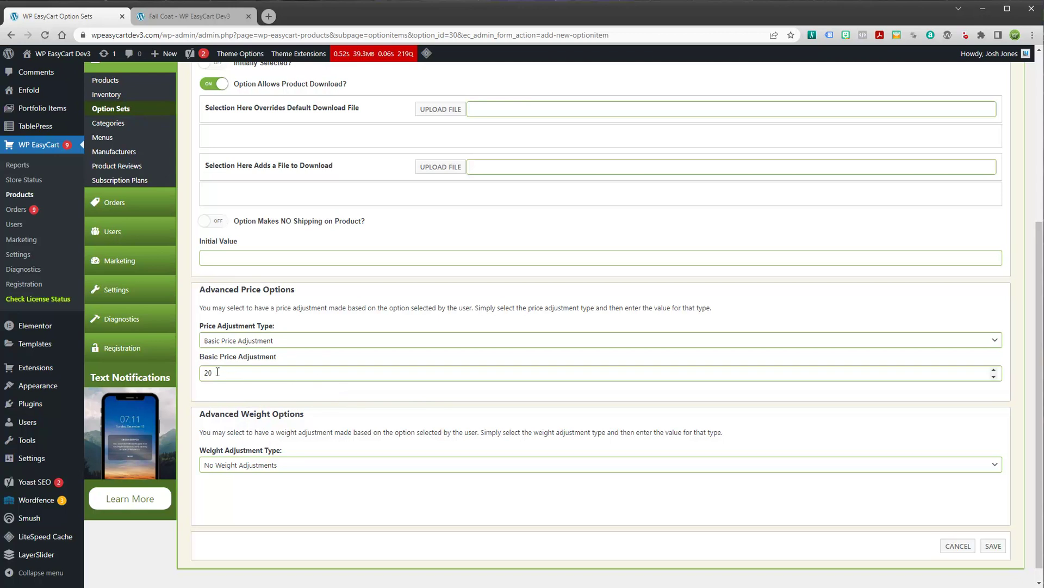
# Change it to a Product Price Over-Ride of 149, keeping No Weight Adjustments
pyautogui.click(228, 341)
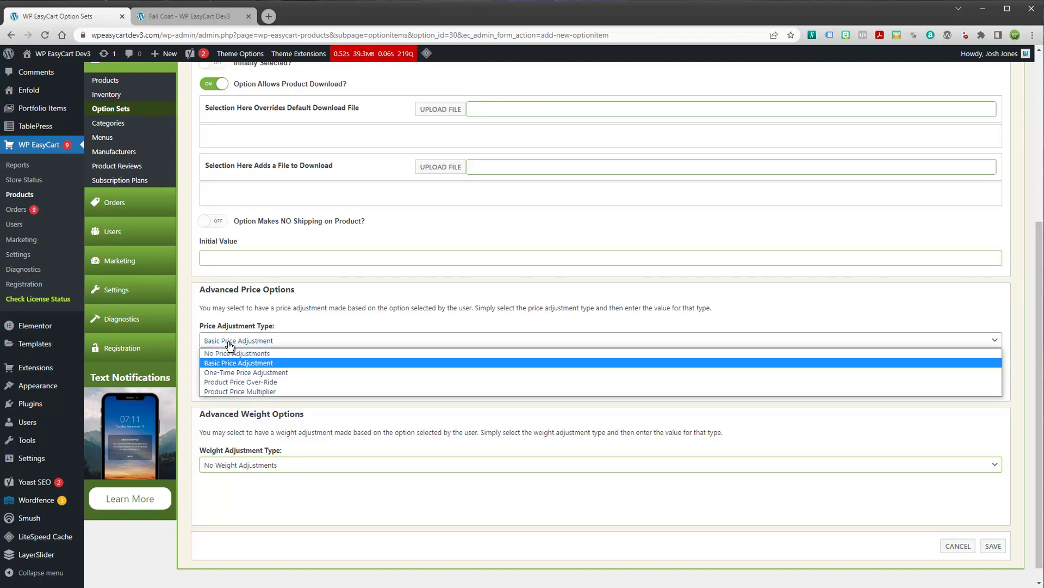
pyautogui.click(225, 381)
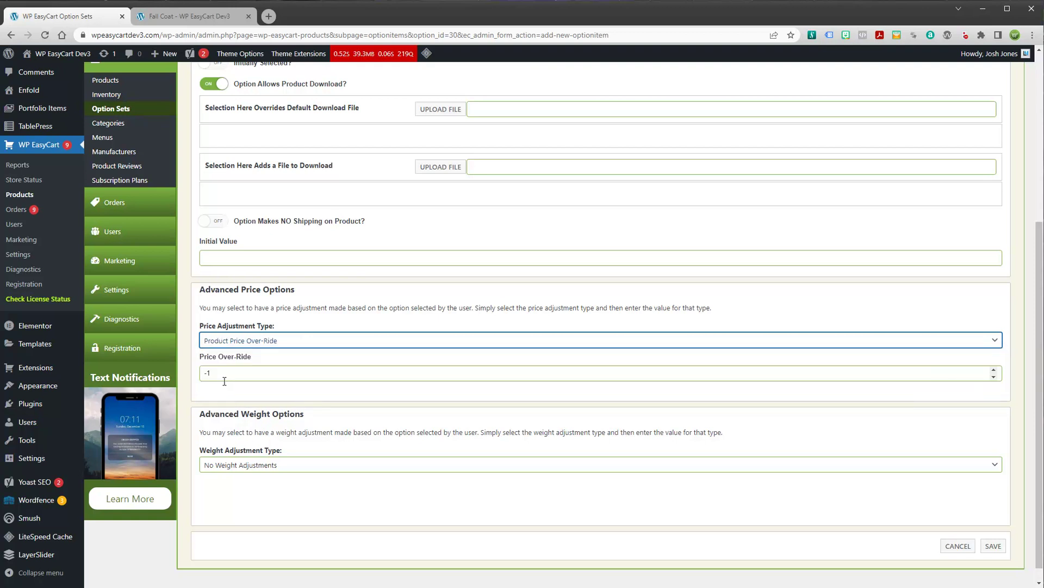
pyautogui.doubleClick(211, 374)
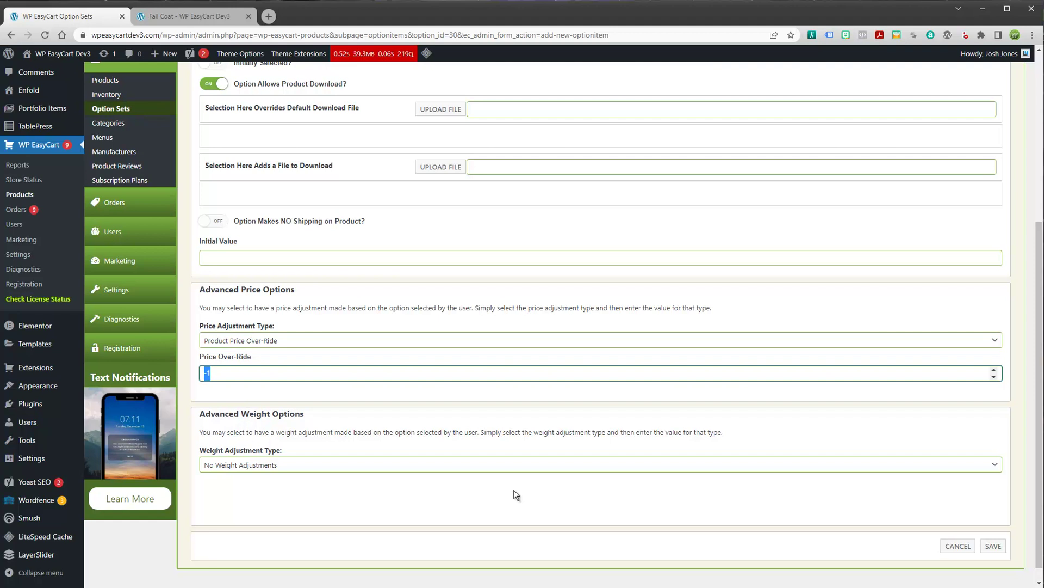
pyautogui.write('1')
pyautogui.click(228, 341)
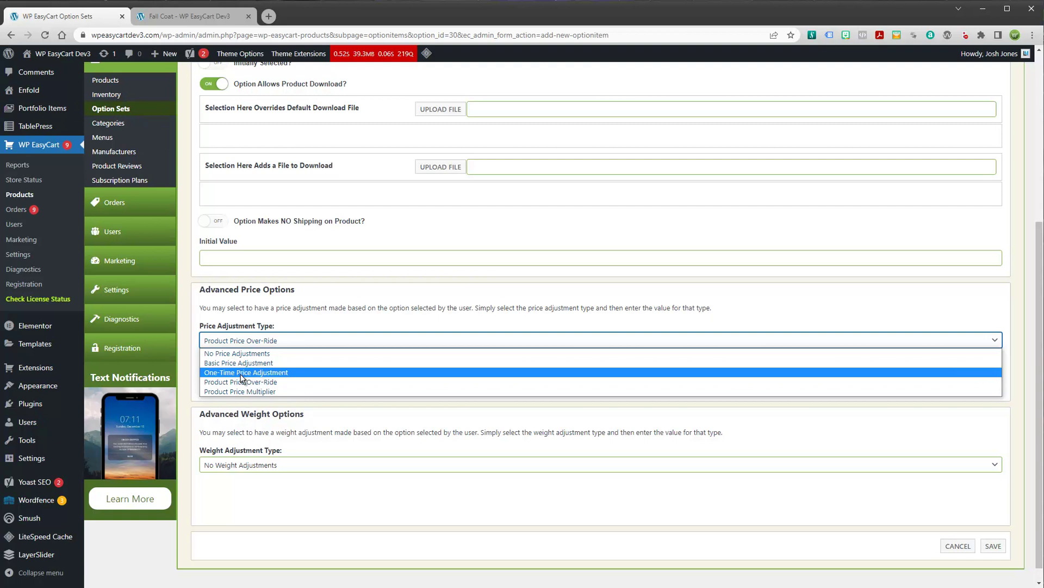
pyautogui.click(249, 465)
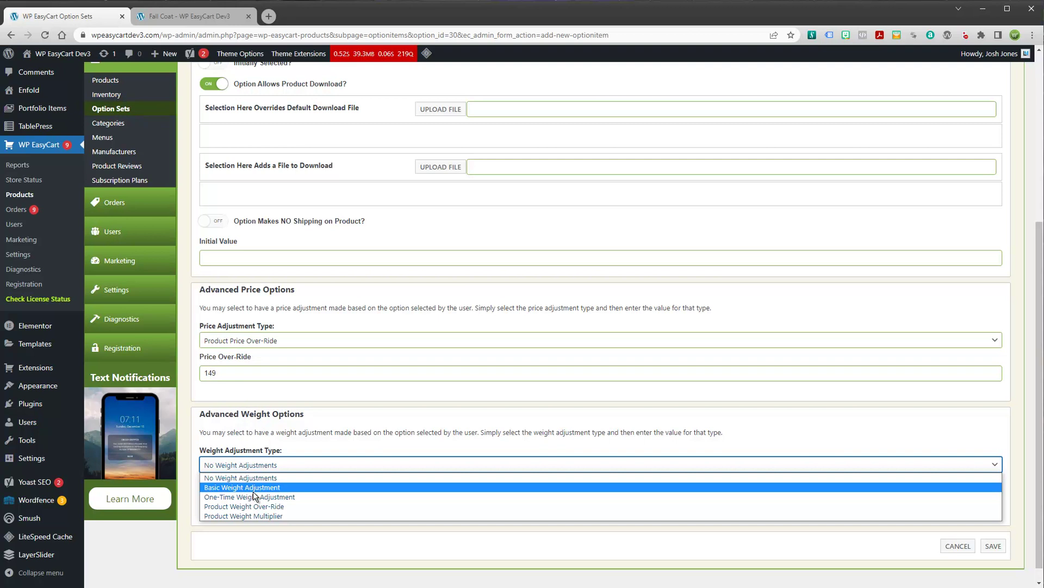
pyautogui.click(291, 441)
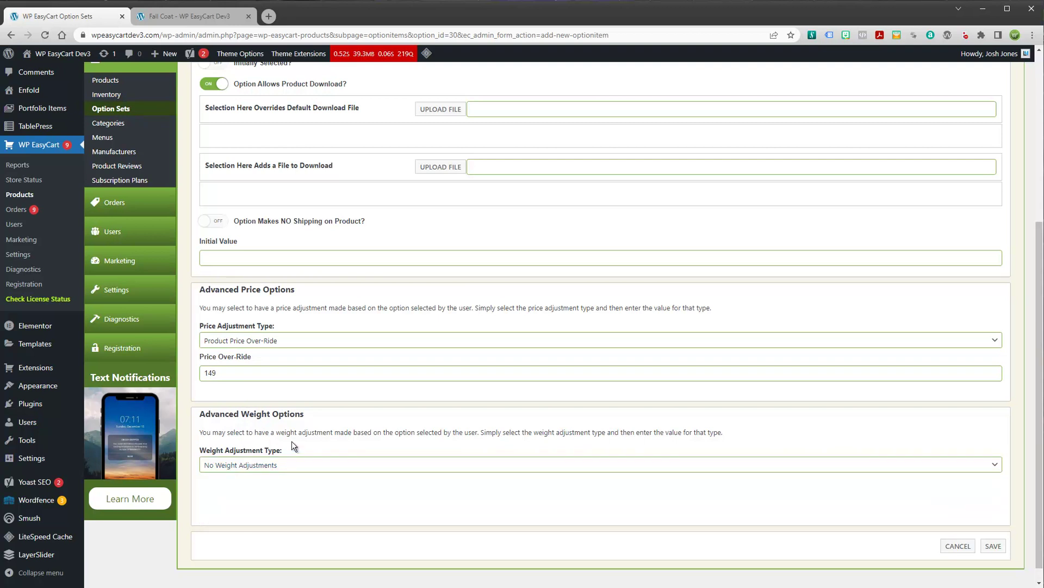
# Save the Small item in Pant Size with No Price Adjustments and return to the option sets list
pyautogui.scroll(4, 275, 350)
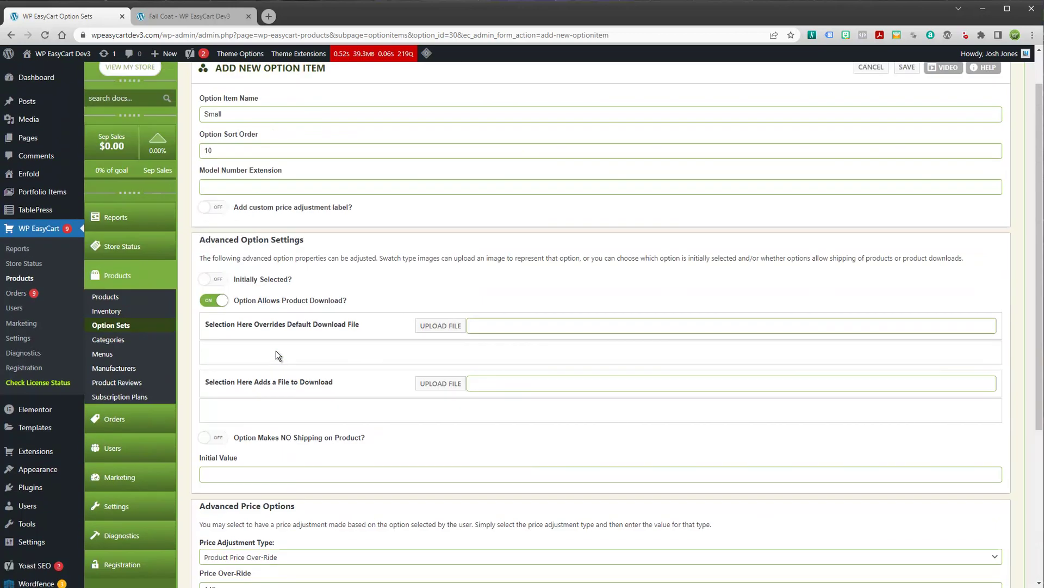
pyautogui.scroll(1, 276, 350)
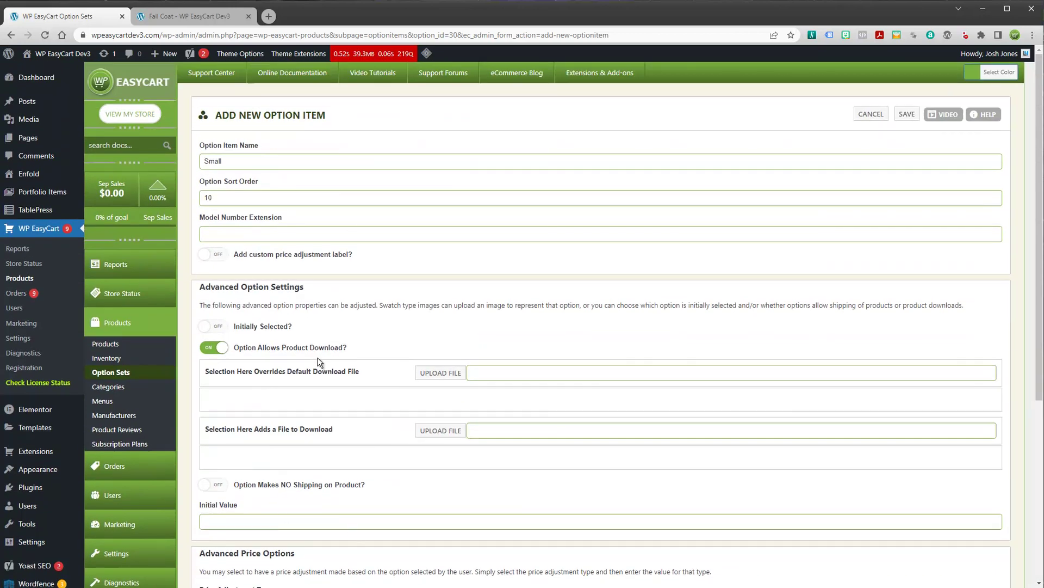
pyautogui.scroll(-4, 224, 410)
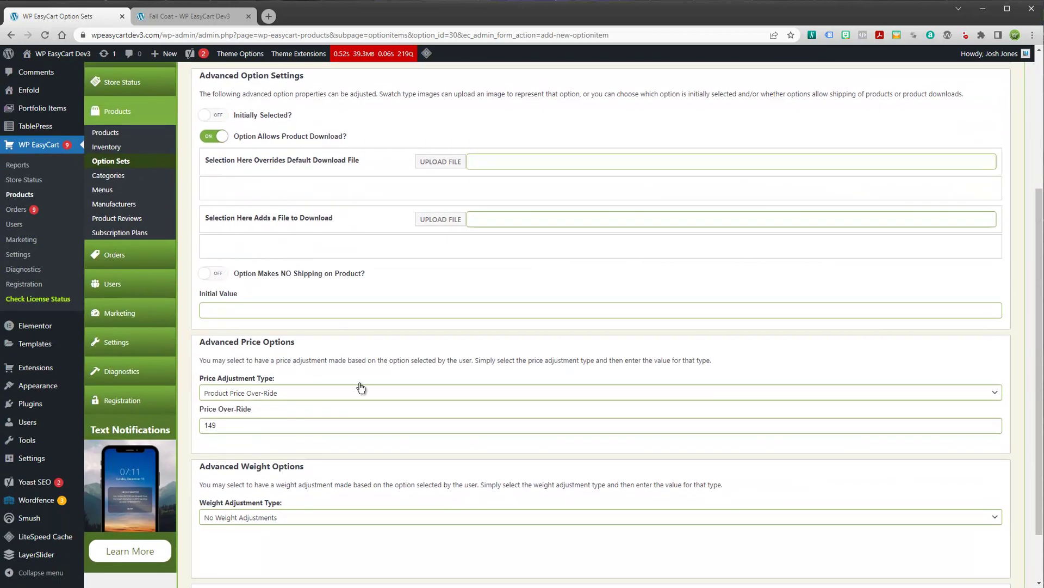
pyautogui.click(230, 393)
pyautogui.click(227, 408)
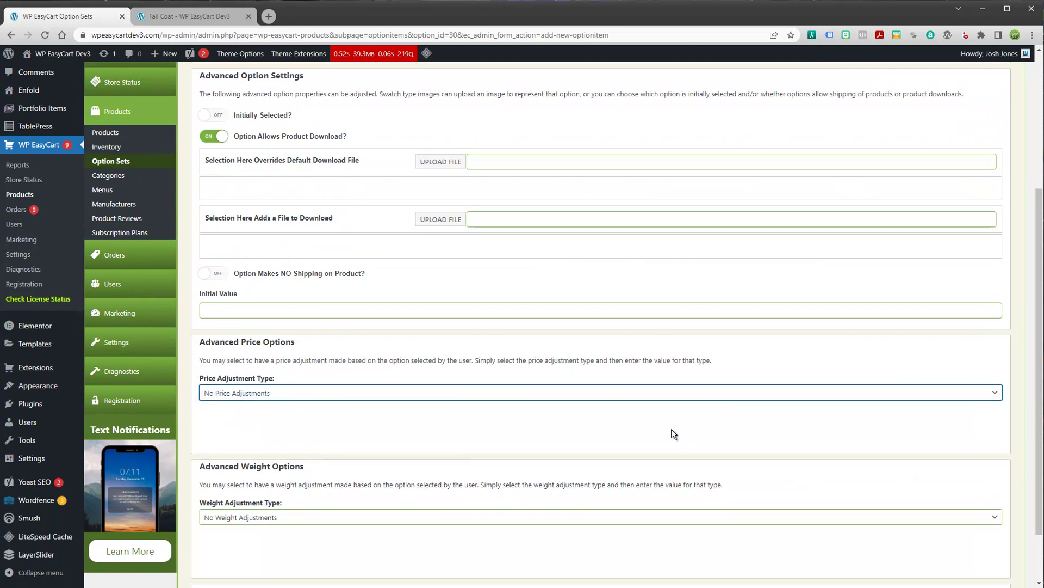
pyautogui.scroll(-2, 935, 484)
pyautogui.click(978, 530)
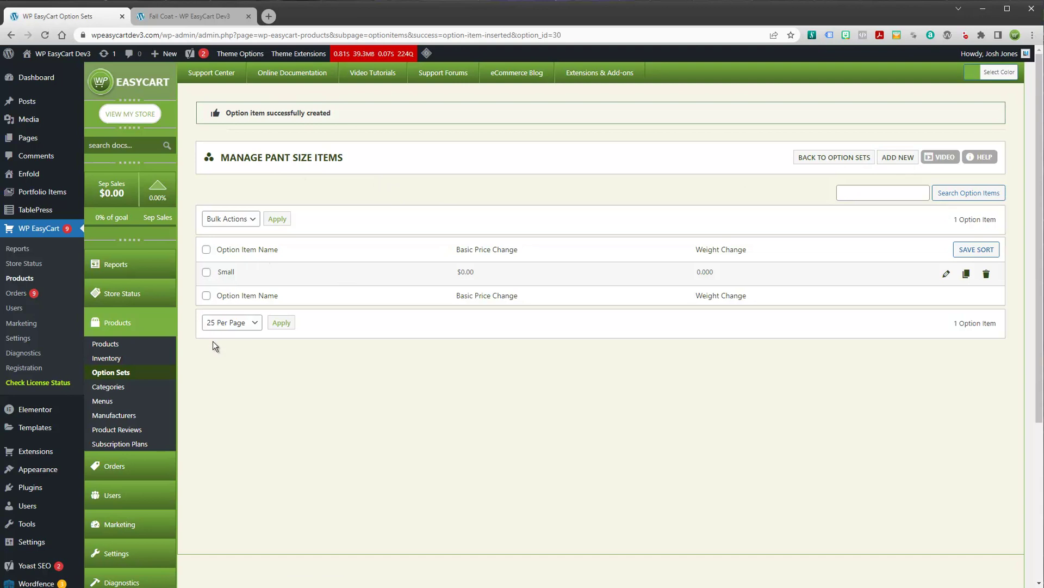
pyautogui.click(104, 376)
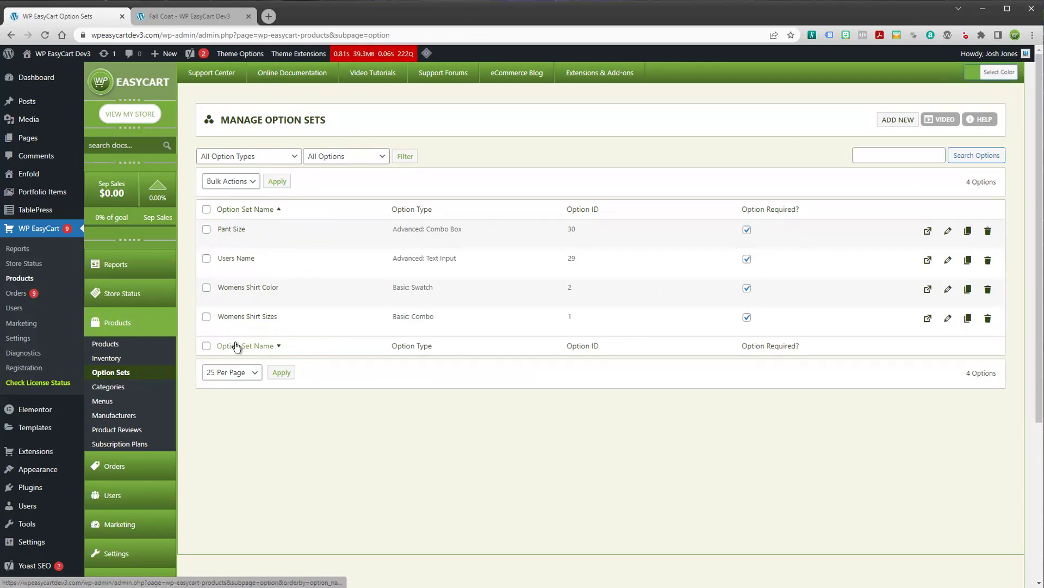
# Open Fall Coat from the product list and review its Womens Shirt Sizes set and five variations
pyautogui.click(114, 347)
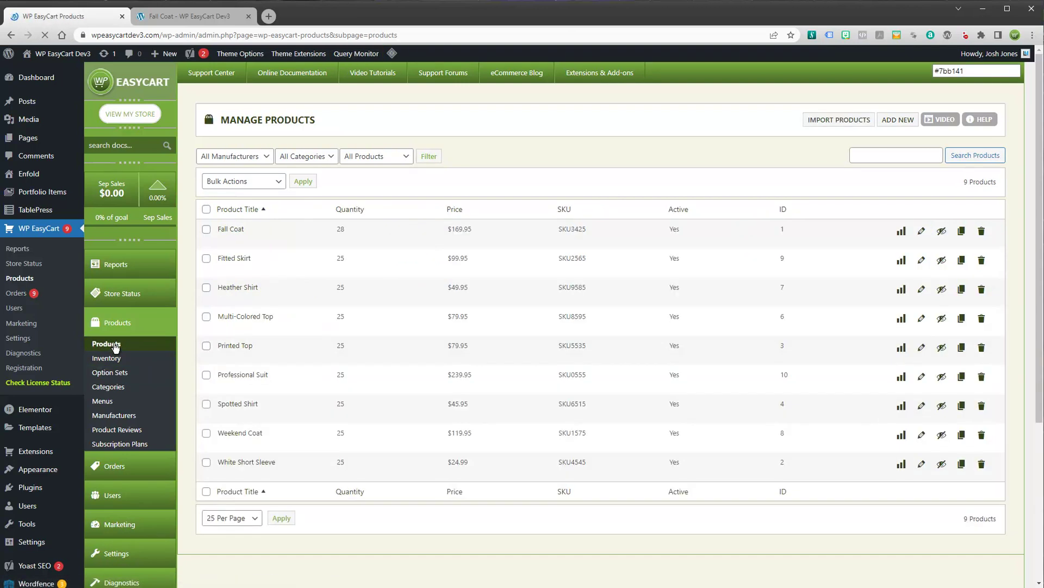
pyautogui.click(230, 231)
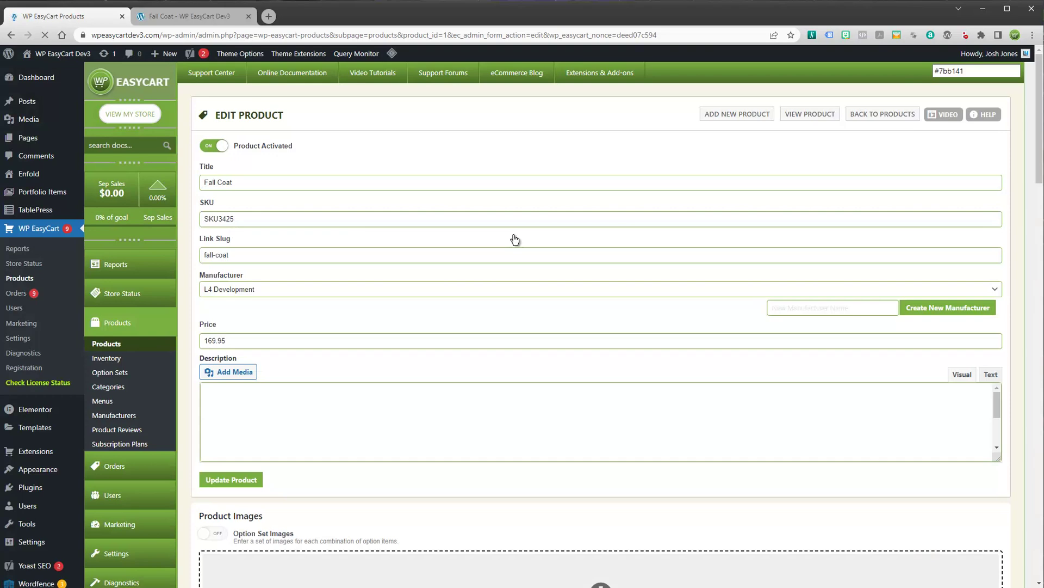
pyautogui.scroll(-12, 531, 233)
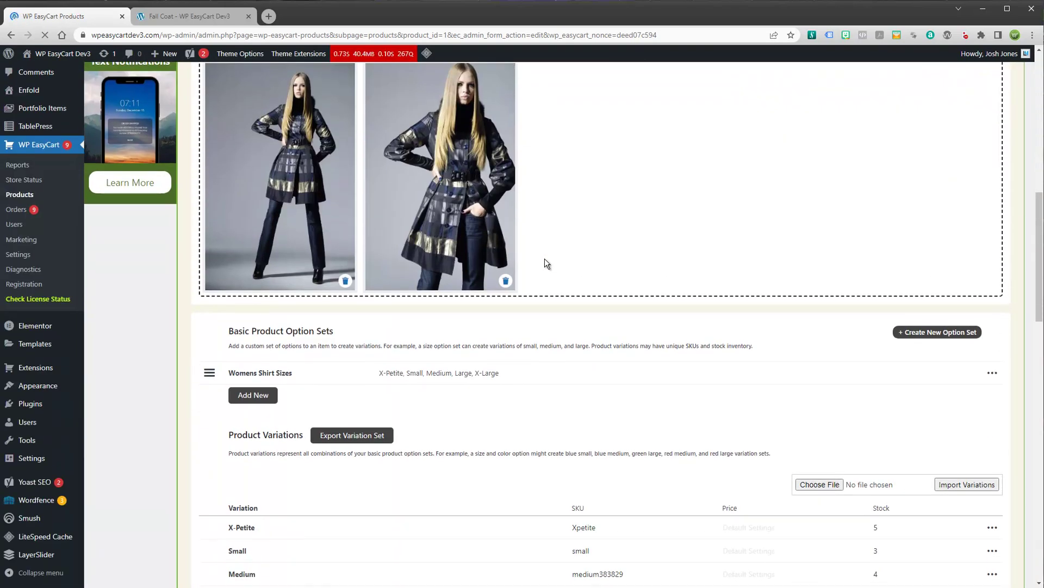
pyautogui.scroll(2, 337, 251)
pyautogui.scroll(-4, 330, 259)
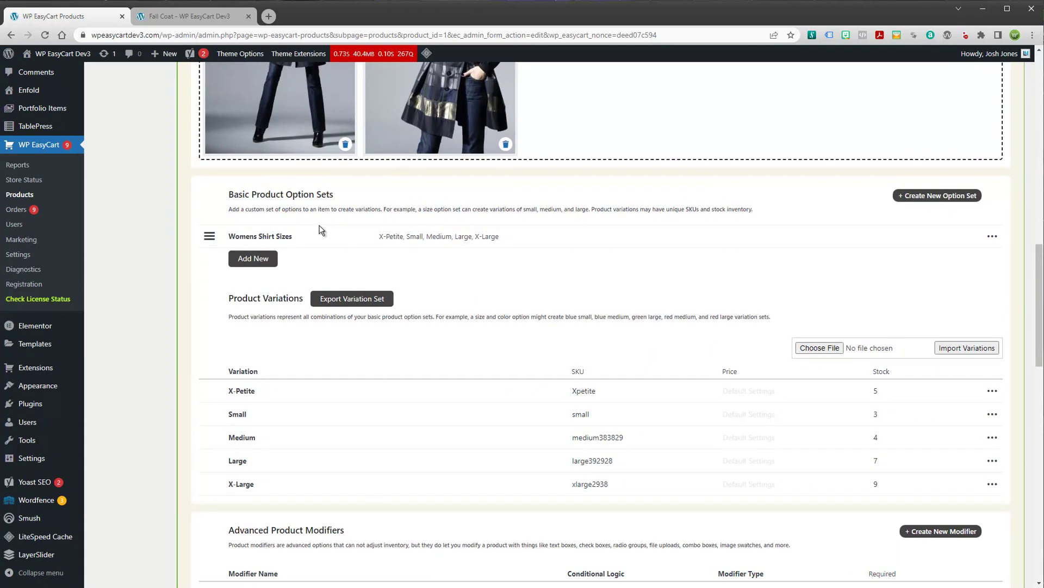
pyautogui.scroll(-4, 446, 375)
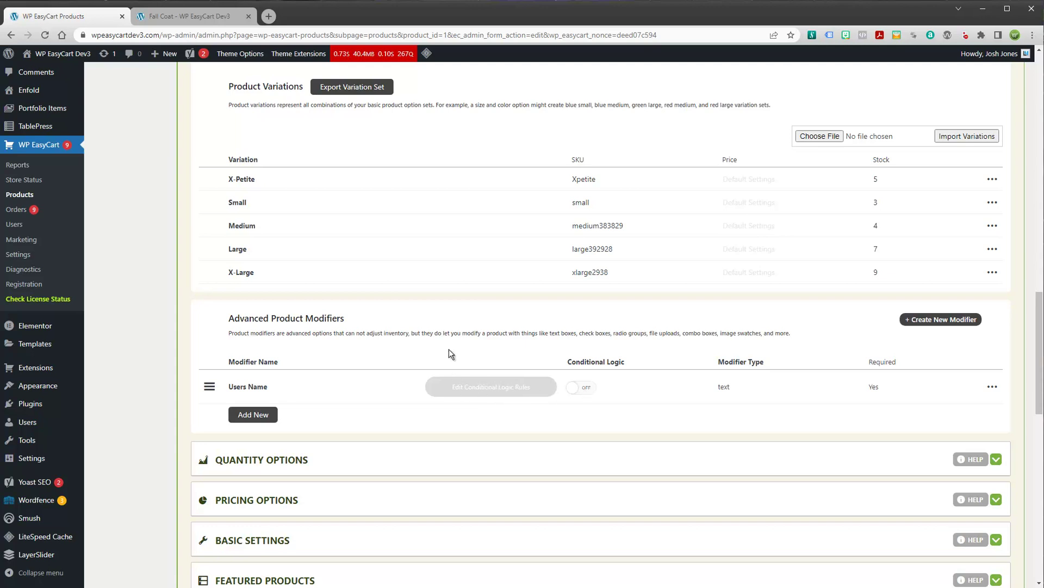
pyautogui.scroll(2, 419, 325)
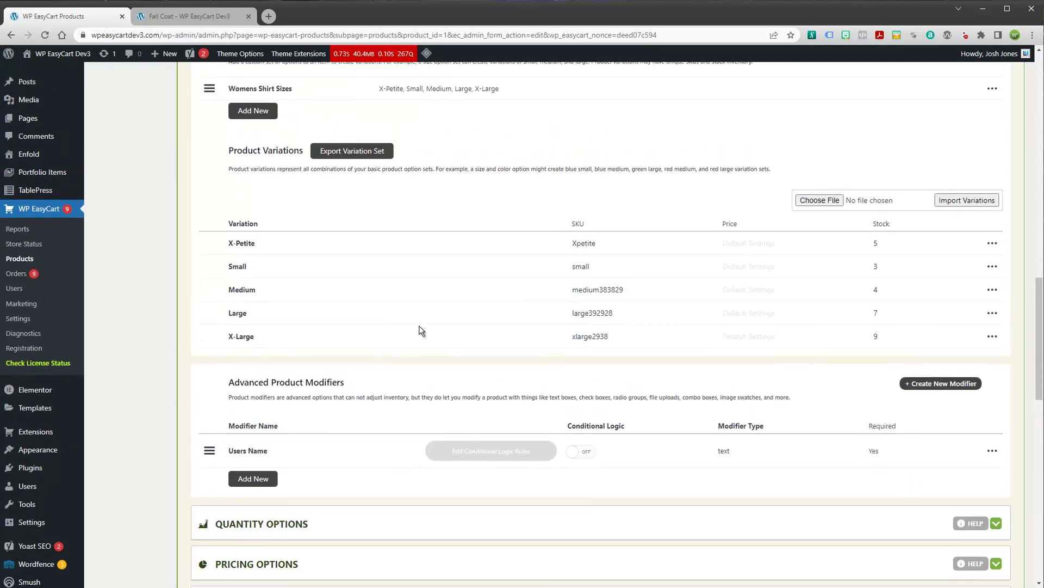
pyautogui.scroll(1, 419, 325)
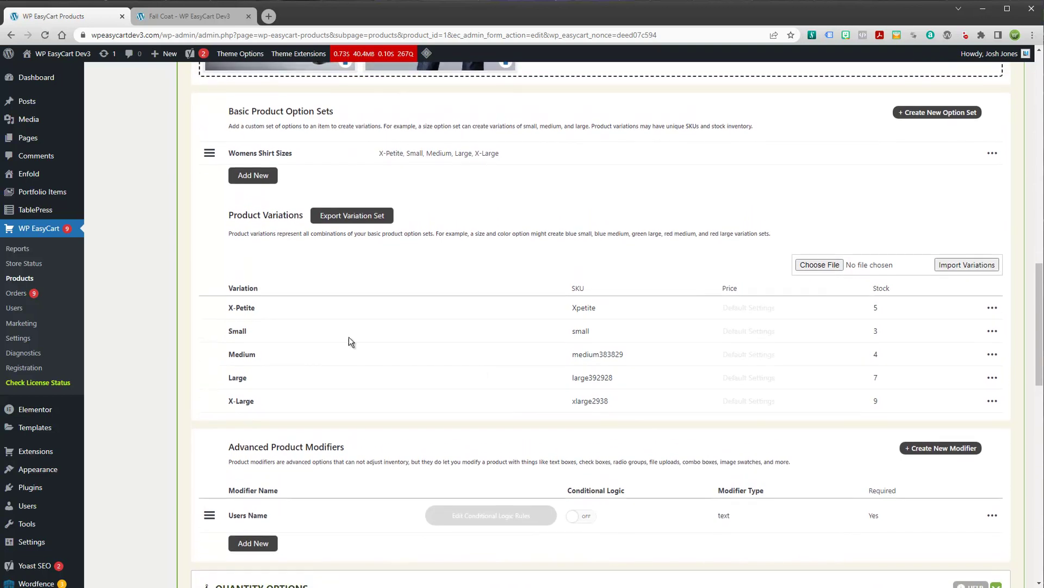
pyautogui.scroll(1, 409, 355)
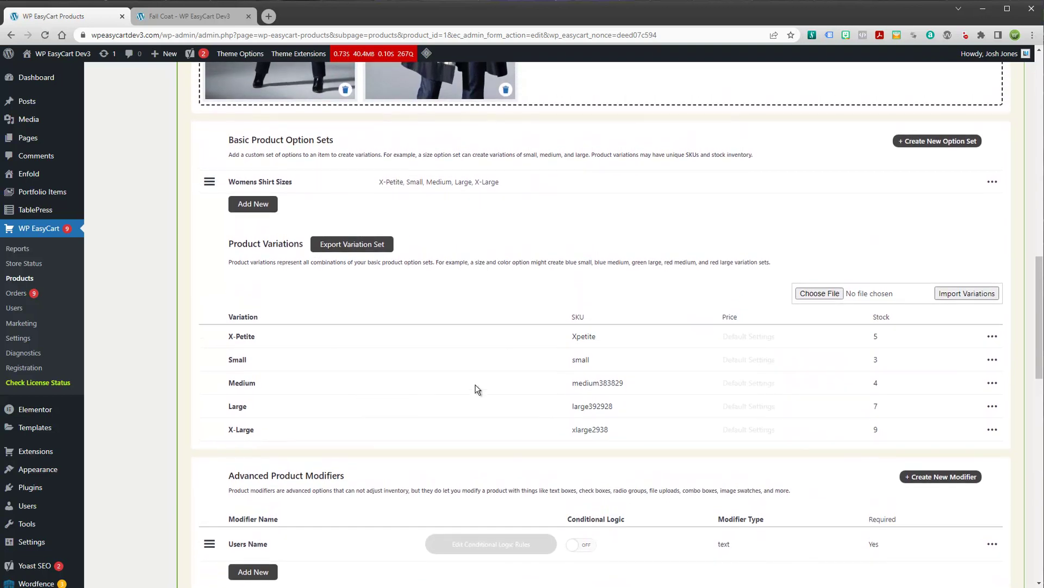
# Add the Womens Shirt Color option set to Fall Coat, accepting the variation reset
pyautogui.click(257, 205)
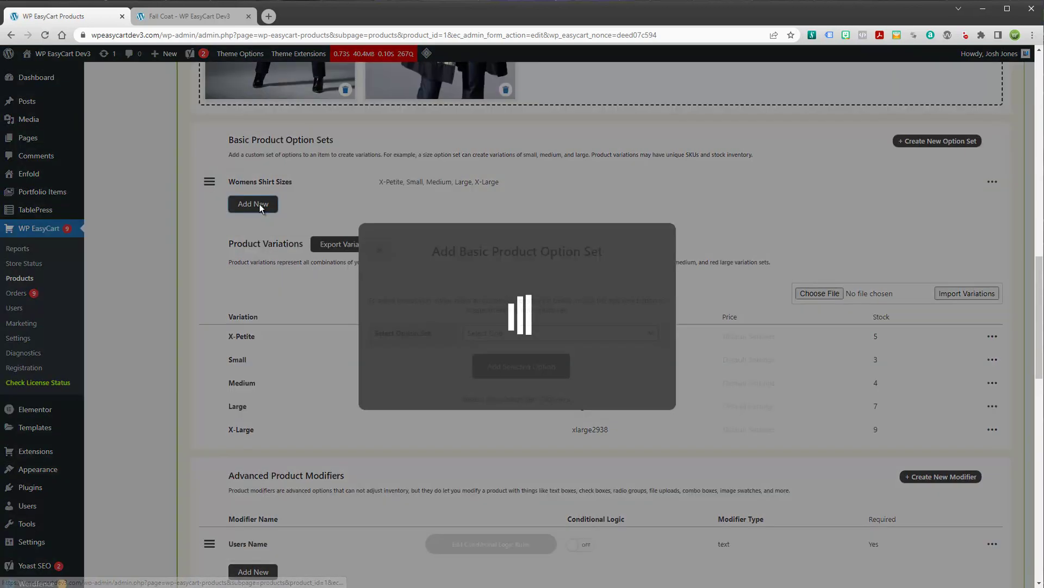
pyautogui.click(482, 336)
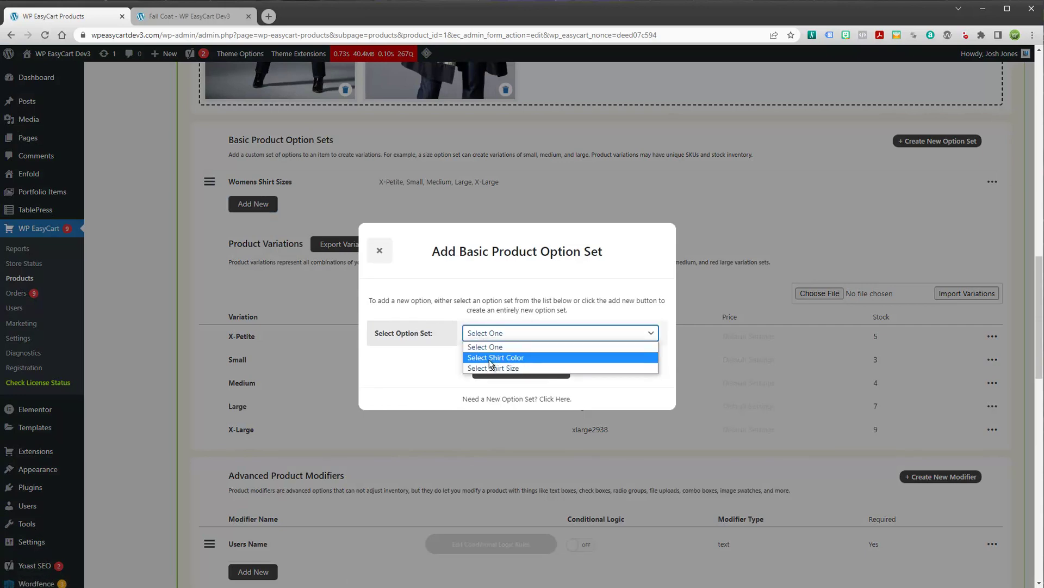
pyautogui.click(490, 358)
pyautogui.click(505, 367)
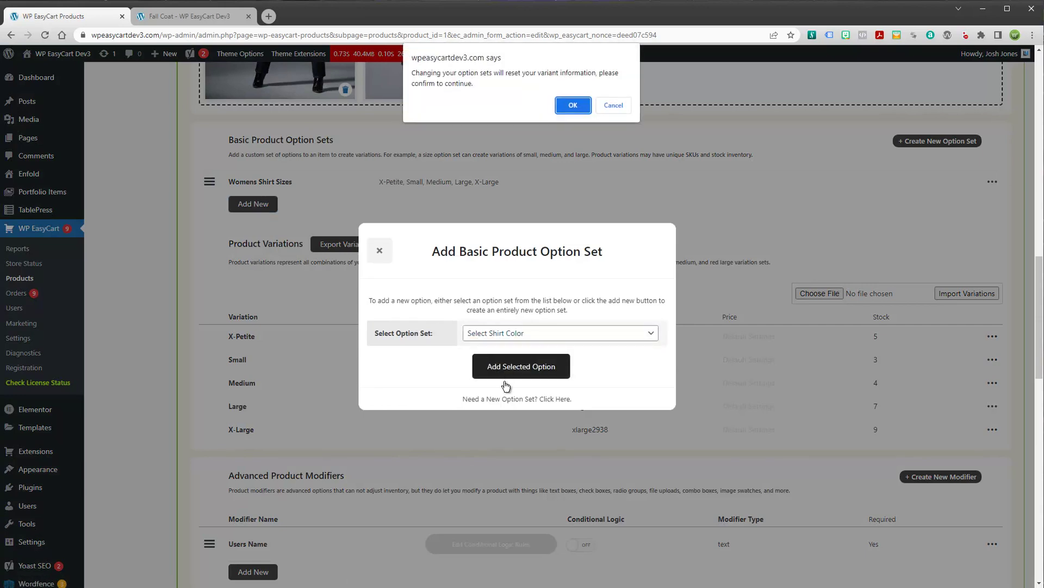
pyautogui.click(573, 104)
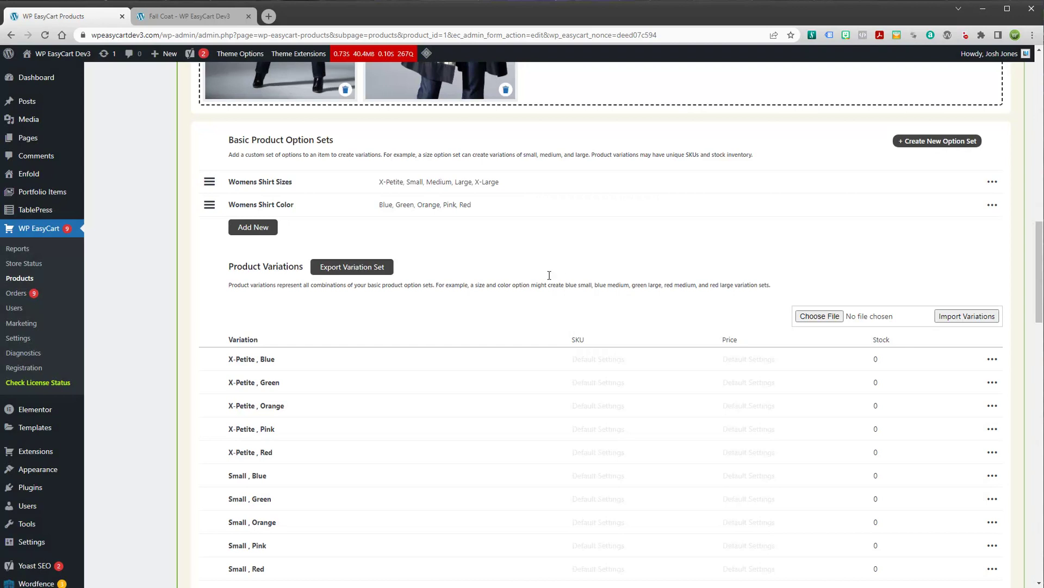
# Scroll through the regenerated size-and-colour variations such as X-Petite, Blue, each at 0 stock
pyautogui.scroll(-1, 514, 286)
pyautogui.scroll(-3, 515, 286)
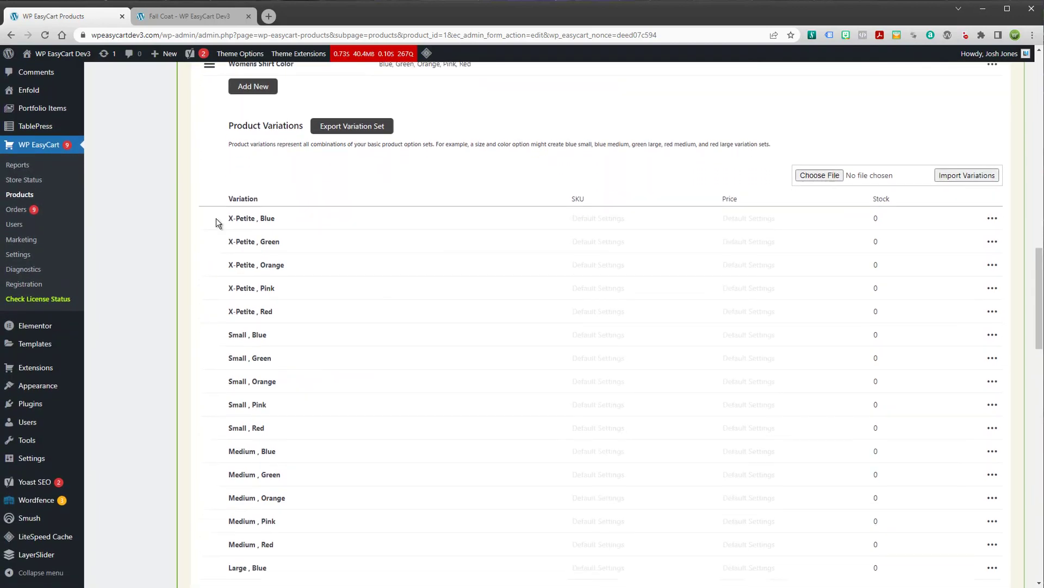
pyautogui.scroll(-1, 622, 303)
pyautogui.scroll(-5, 785, 288)
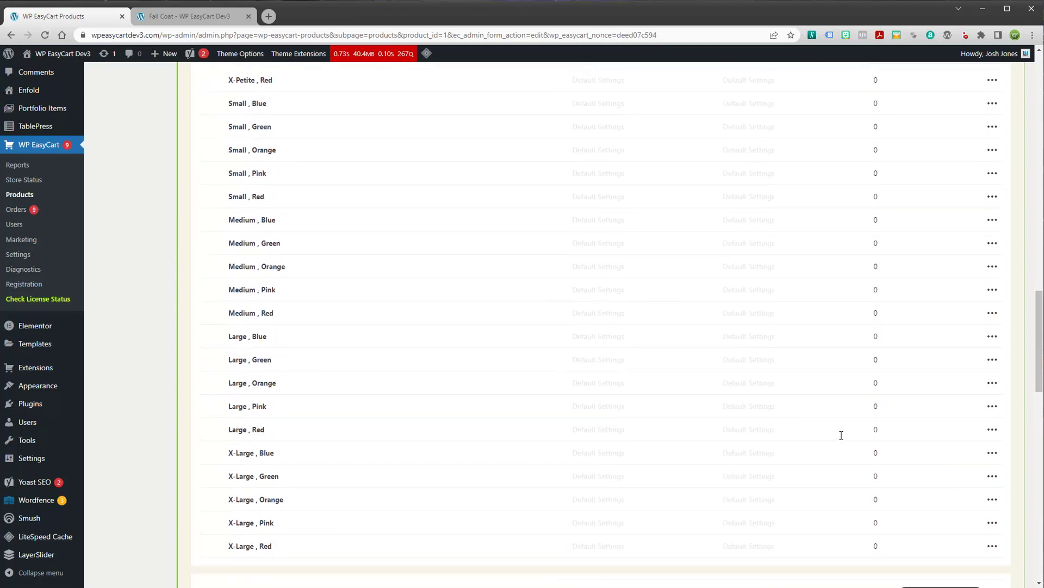
pyautogui.scroll(5, 866, 443)
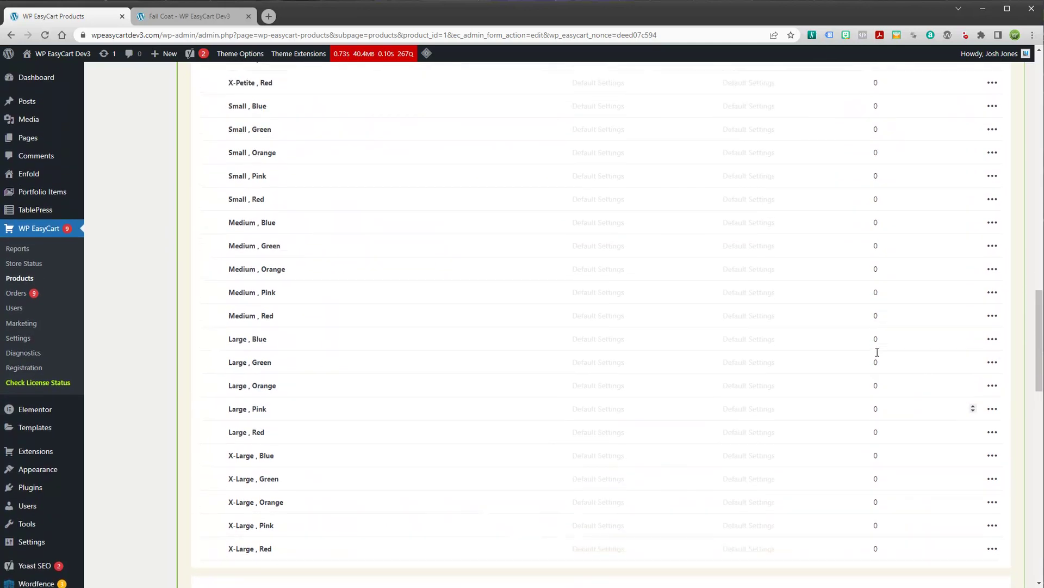
pyautogui.scroll(4, 877, 352)
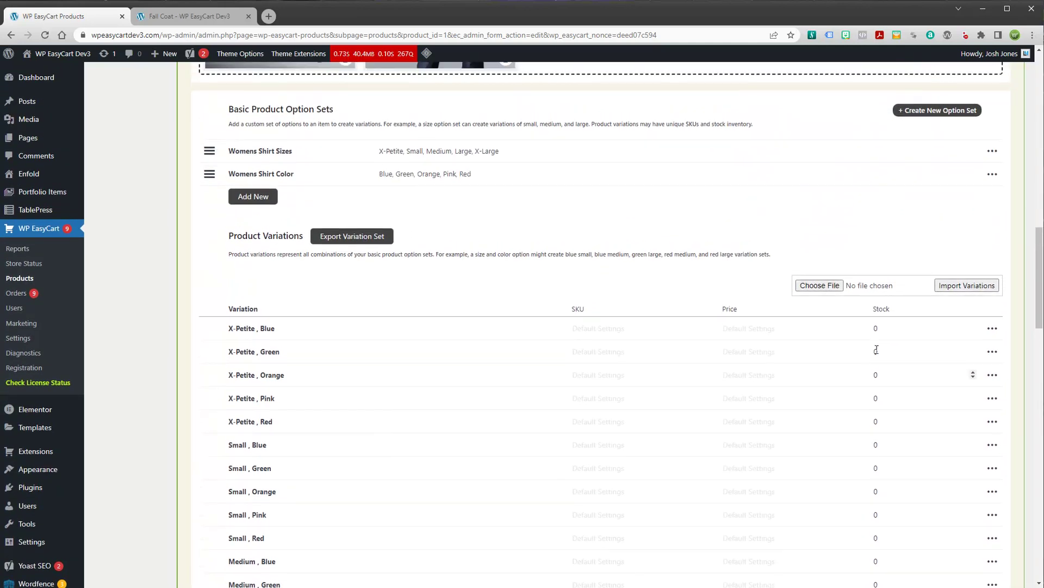
pyautogui.scroll(-3, 879, 349)
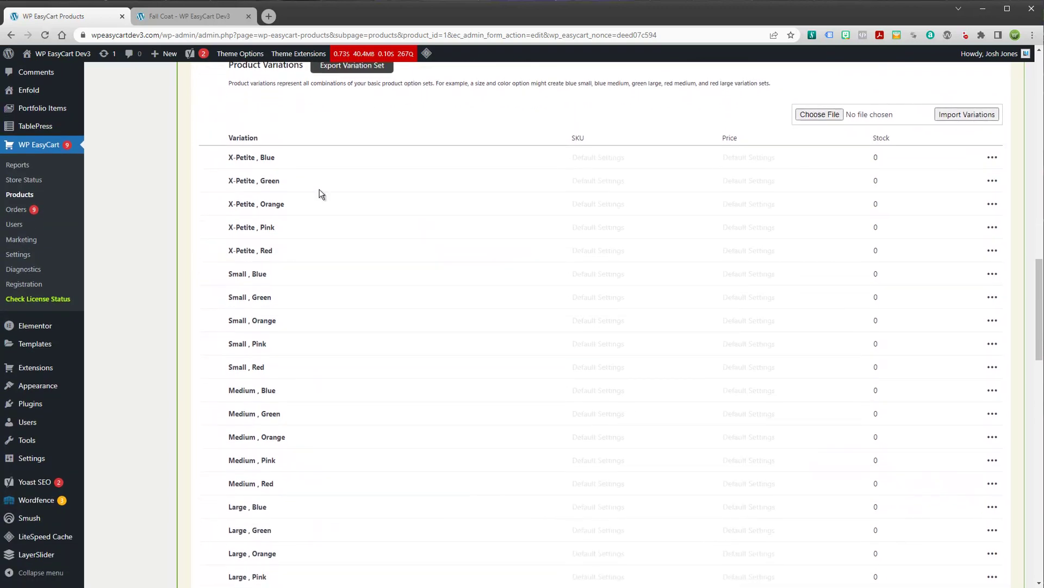
pyautogui.scroll(3, 279, 157)
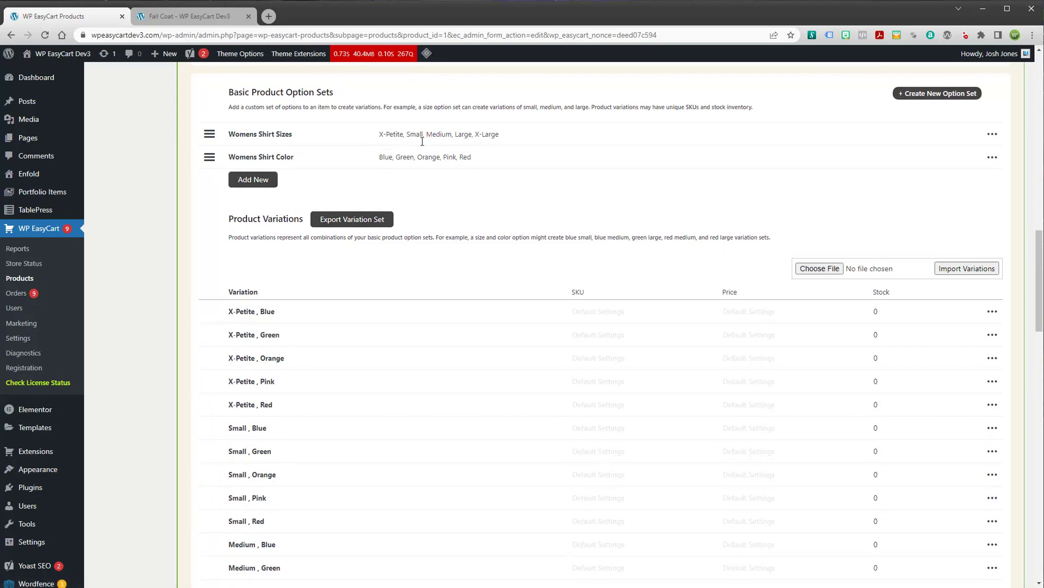
pyautogui.scroll(-3, 802, 238)
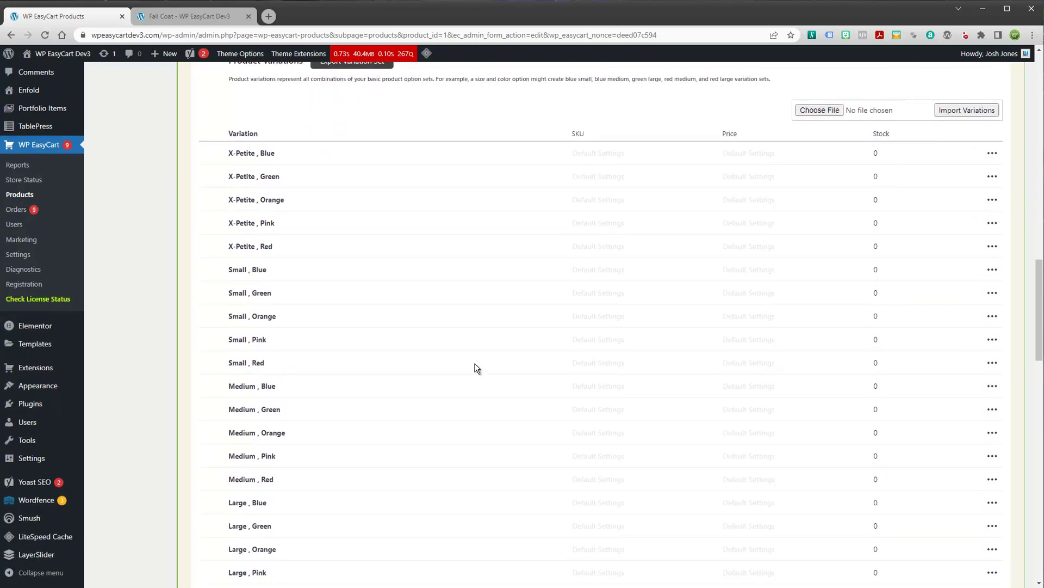
# Expand Fall Coat's Quantity Options section, then return to the 25-row variations table
pyautogui.scroll(-7, 475, 370)
pyautogui.scroll(-2, 424, 397)
pyautogui.click(298, 433)
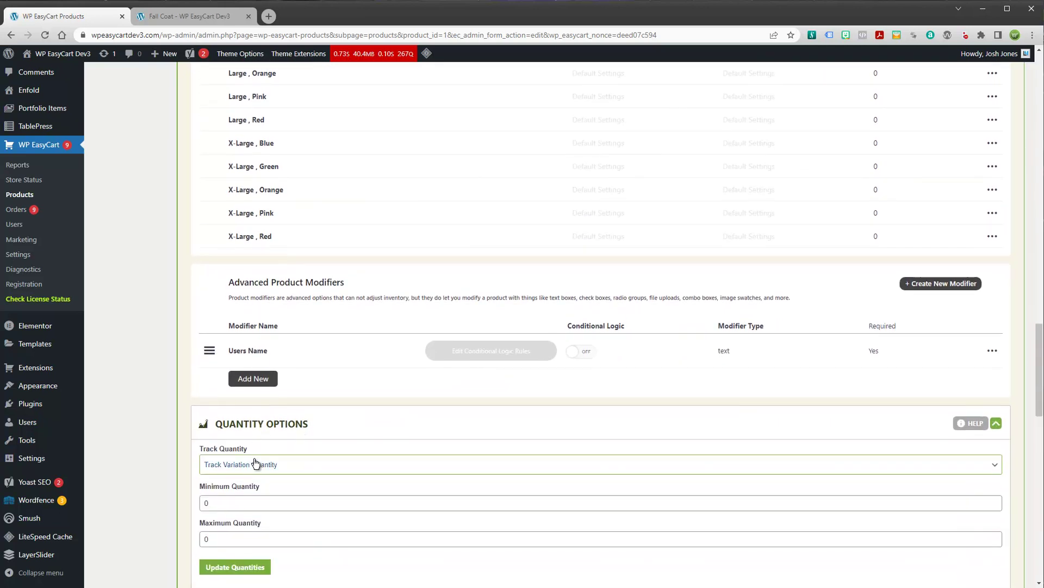
pyautogui.scroll(5, 484, 418)
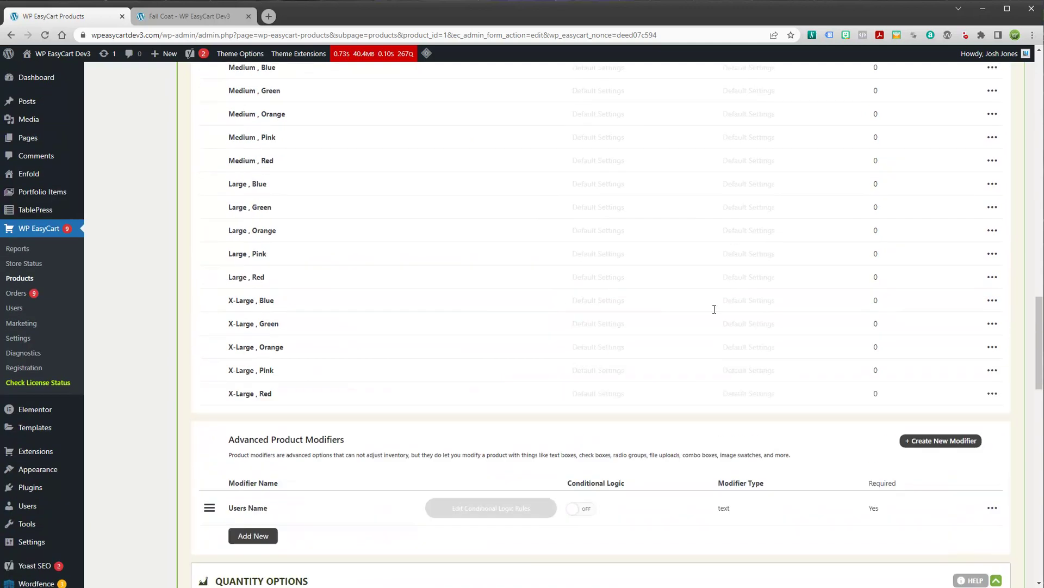
pyautogui.scroll(10, 447, 402)
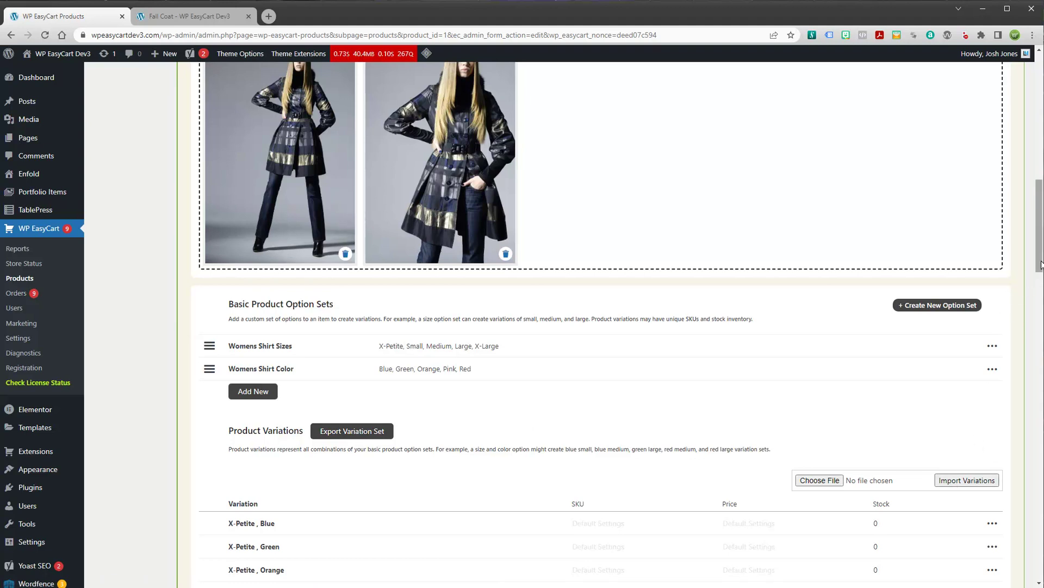
pyautogui.scroll(-7, 1041, 264)
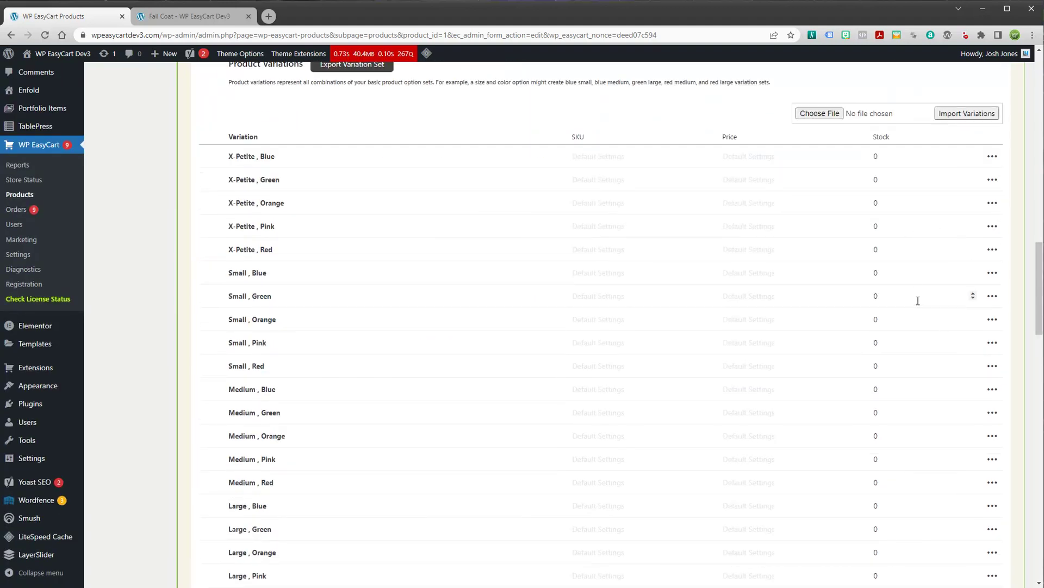
# Set the X-Petite, Blue variation's stock to 3 and move on to the Small, Blue row
pyautogui.click(874, 156)
pyautogui.write('3')
pyautogui.press('Tab')
pyautogui.press('Tab')
pyautogui.press('Tab')
pyautogui.press('Tab')
pyautogui.press('Tab')
pyautogui.press('Tab')
pyautogui.press('Tab')
pyautogui.press('Tab')
pyautogui.press('Tab')
pyautogui.press('Tab')
pyautogui.press('Tab')
pyautogui.press('Tab')
pyautogui.press('Tab')
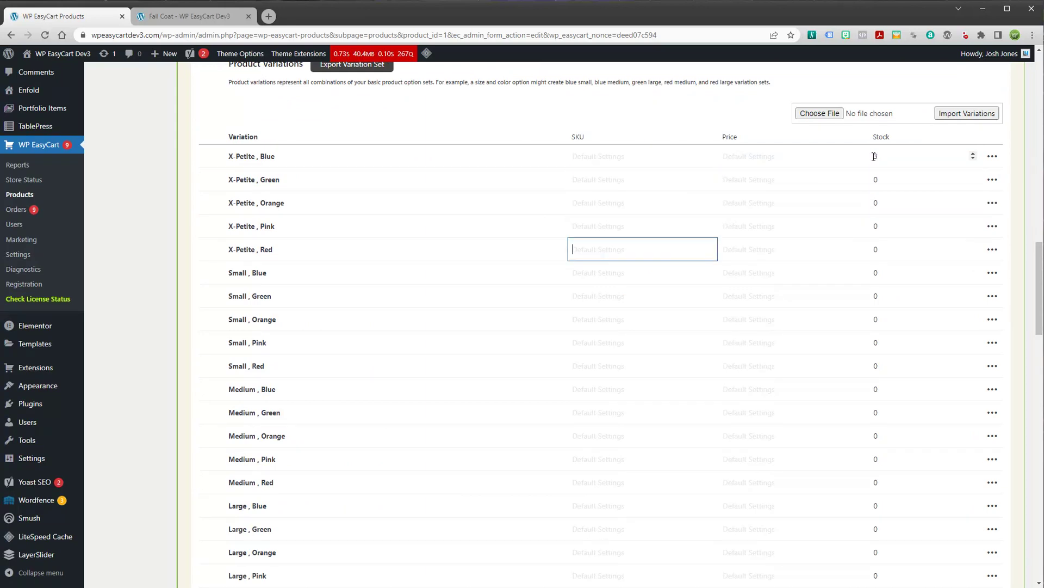
pyautogui.press('Tab')
pyautogui.press('Tab')
pyautogui.press('Tab')
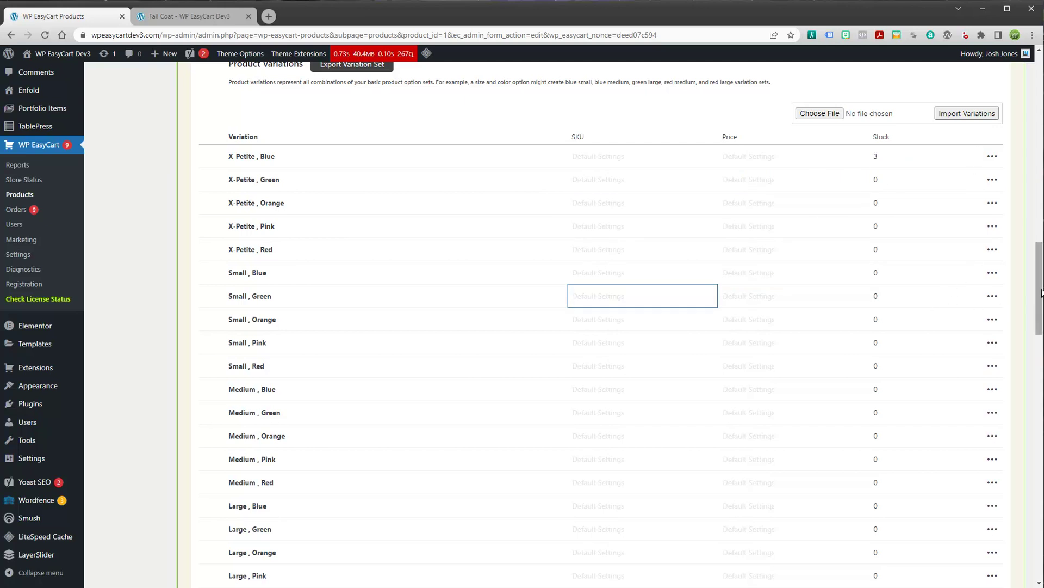
pyautogui.moveTo(1042, 291); pyautogui.dragTo(1041, 376)
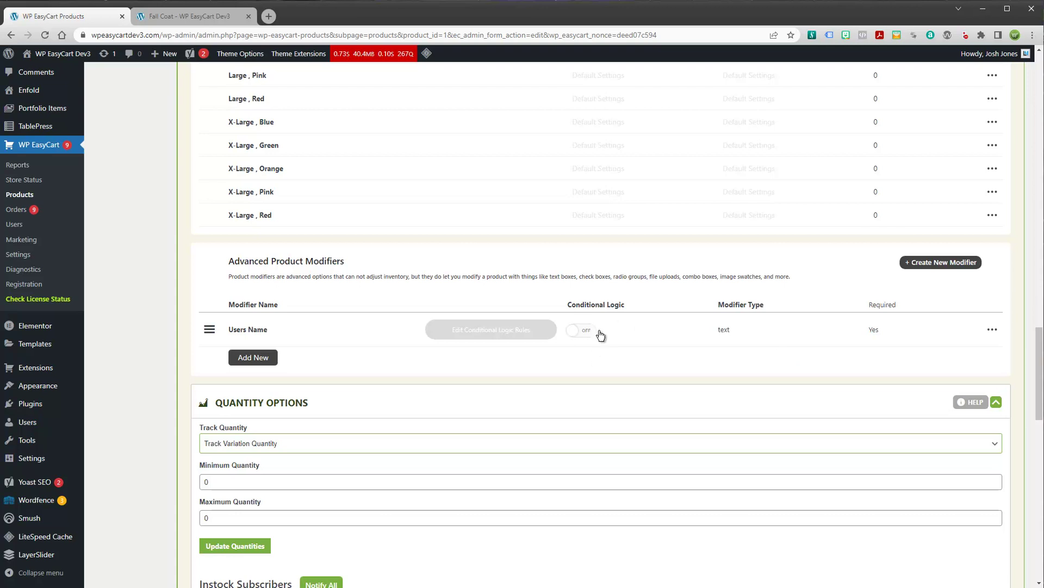
pyautogui.scroll(2, 694, 370)
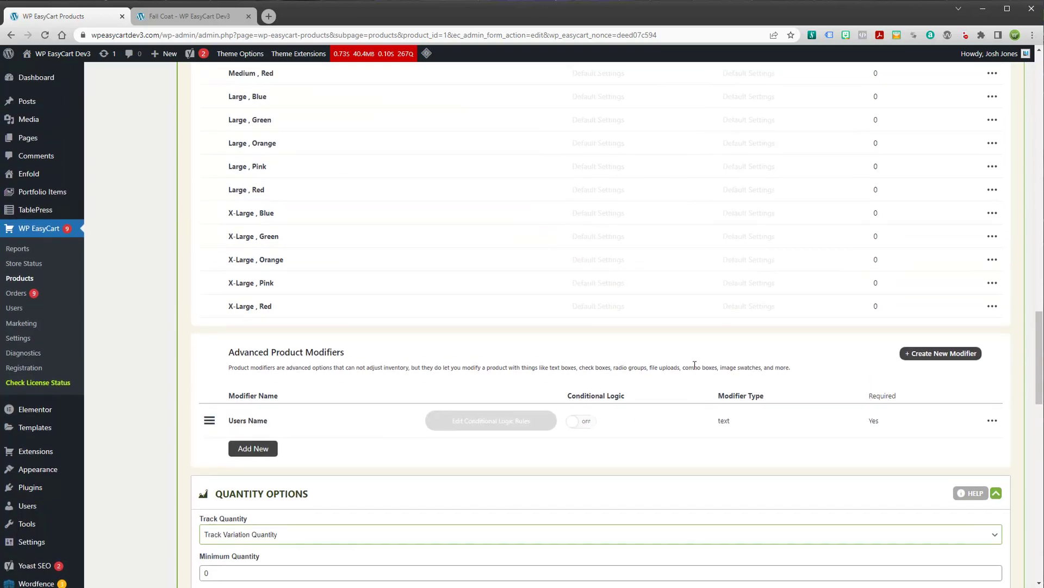